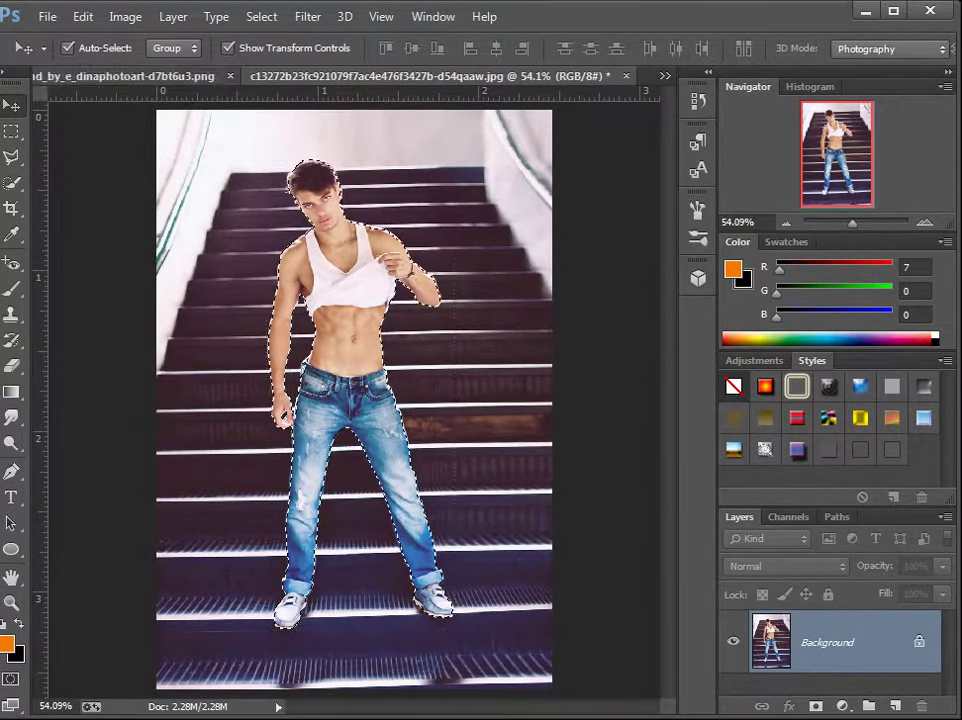
# Cycle through the open stock images until from_above8_by_eteria_stockphoto.jpg is active.
pyautogui.hotkey('ctrl', 'Tab')
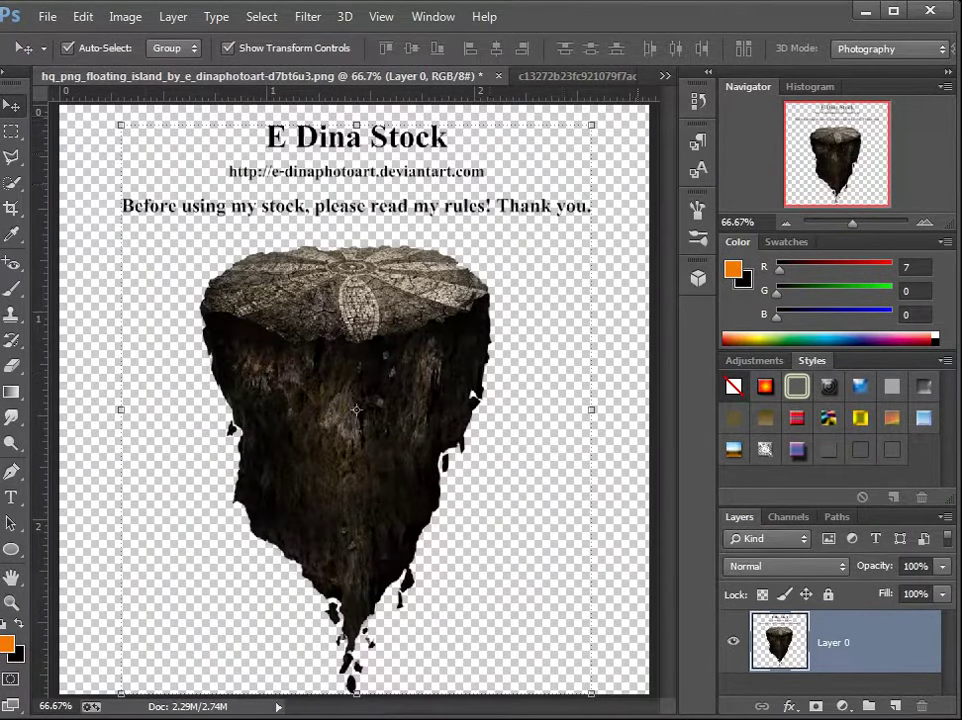
pyautogui.click(665, 75)
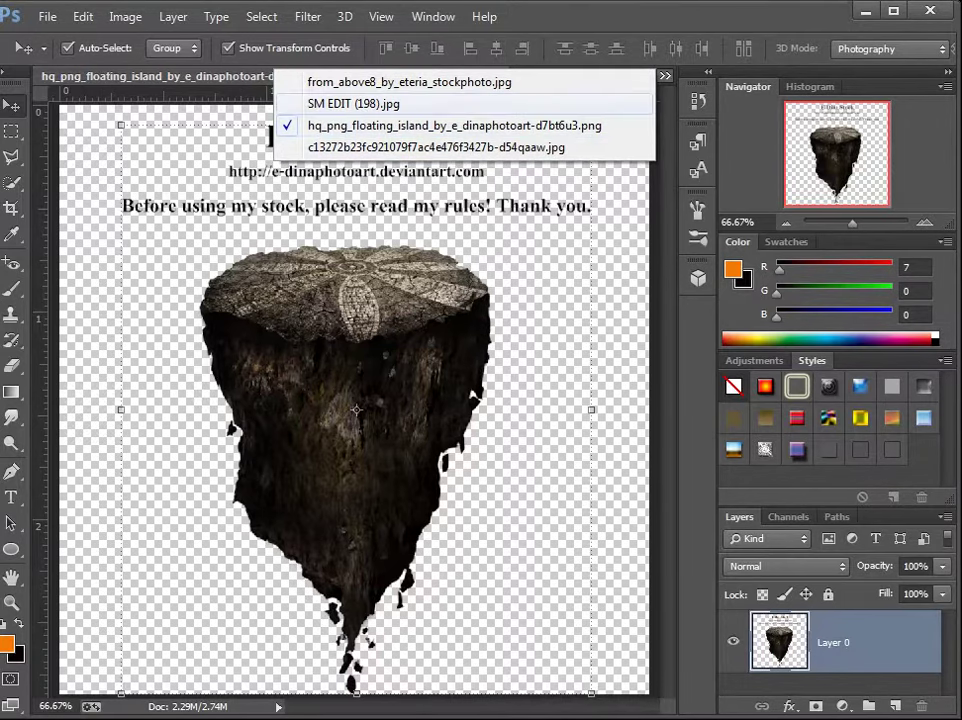
pyautogui.click(353, 103)
pyautogui.click(665, 75)
pyautogui.click(420, 82)
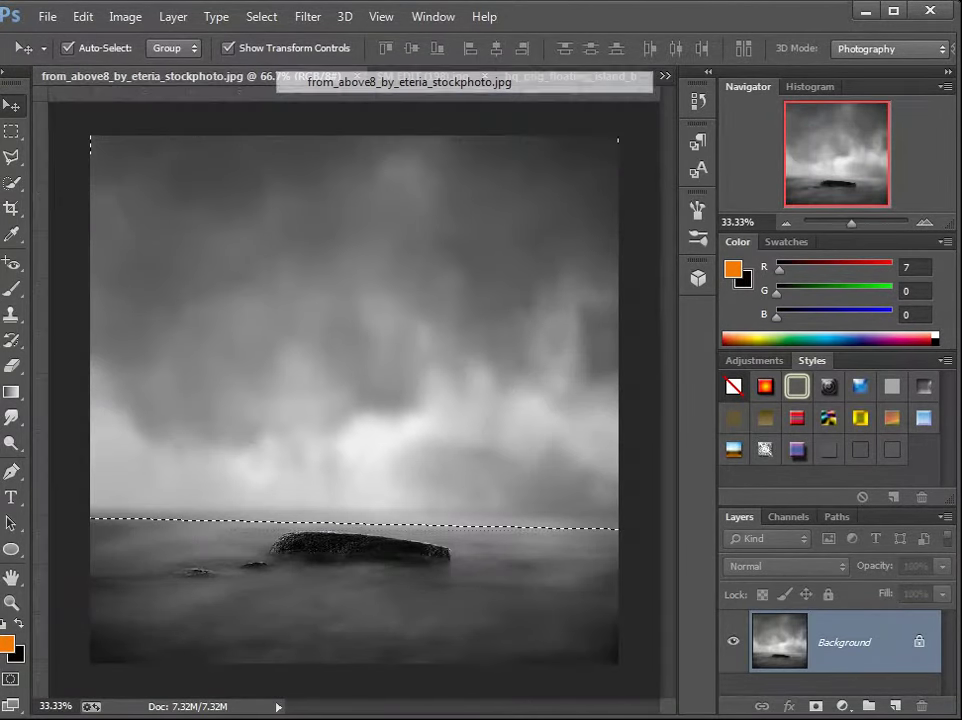
# Open the File menu's open-file browser, then dismiss it.
pyautogui.click(47, 16)
pyautogui.click(60, 56)
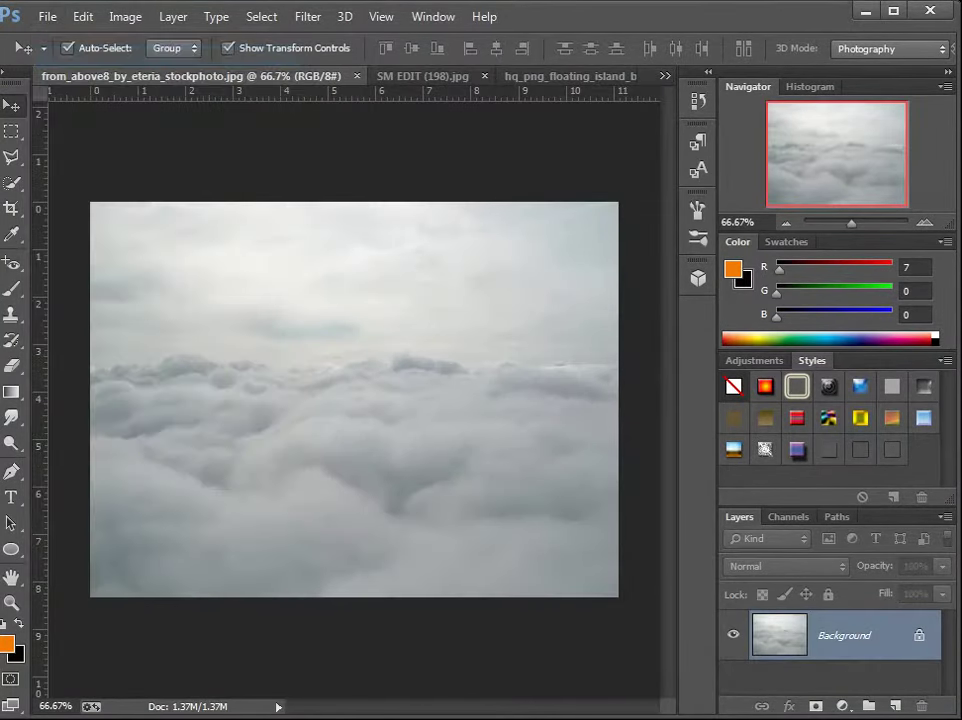
pyautogui.press('Escape')
# Make Untitled-1 at 1280 × 720 pixels and 300 pixels/inch.
pyautogui.click(47, 16)
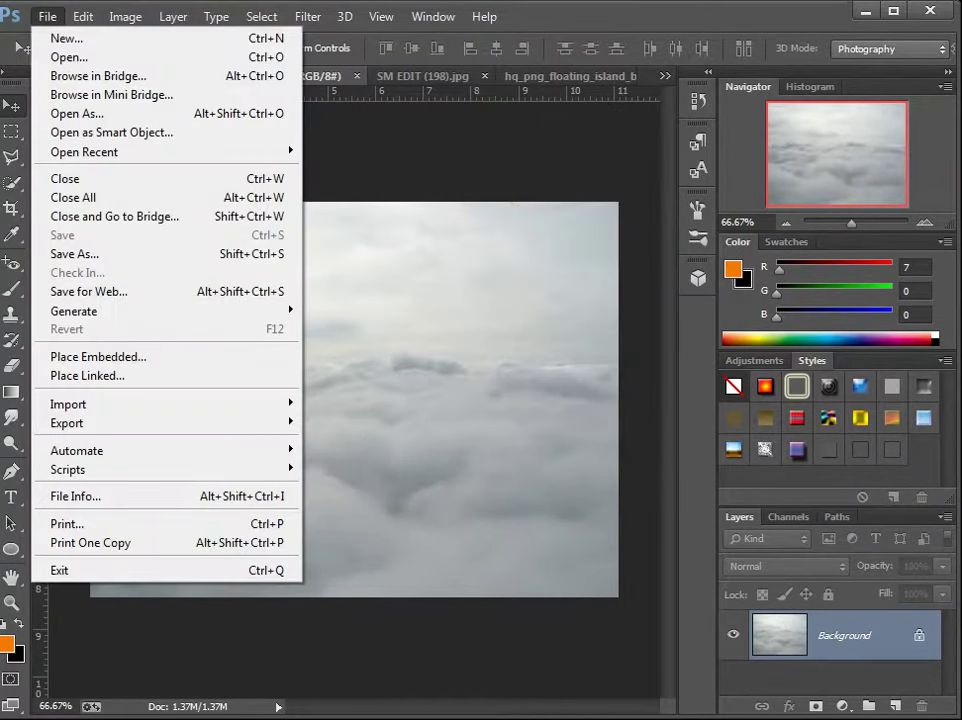
pyautogui.click(62, 36)
pyautogui.press('Tab')
pyautogui.press('Tab')
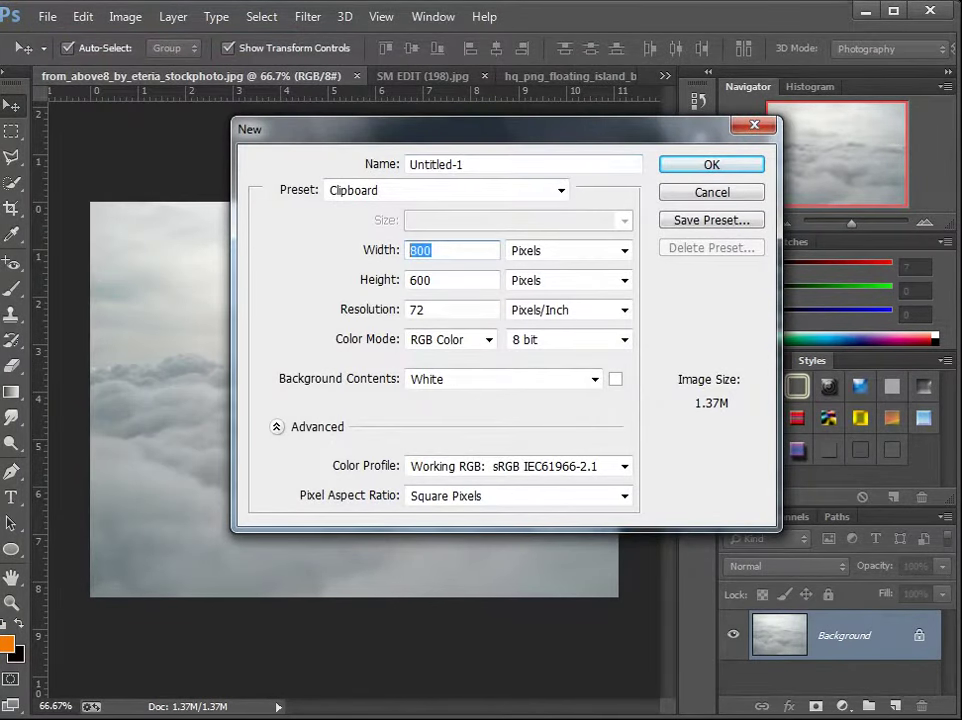
pyautogui.write('12')
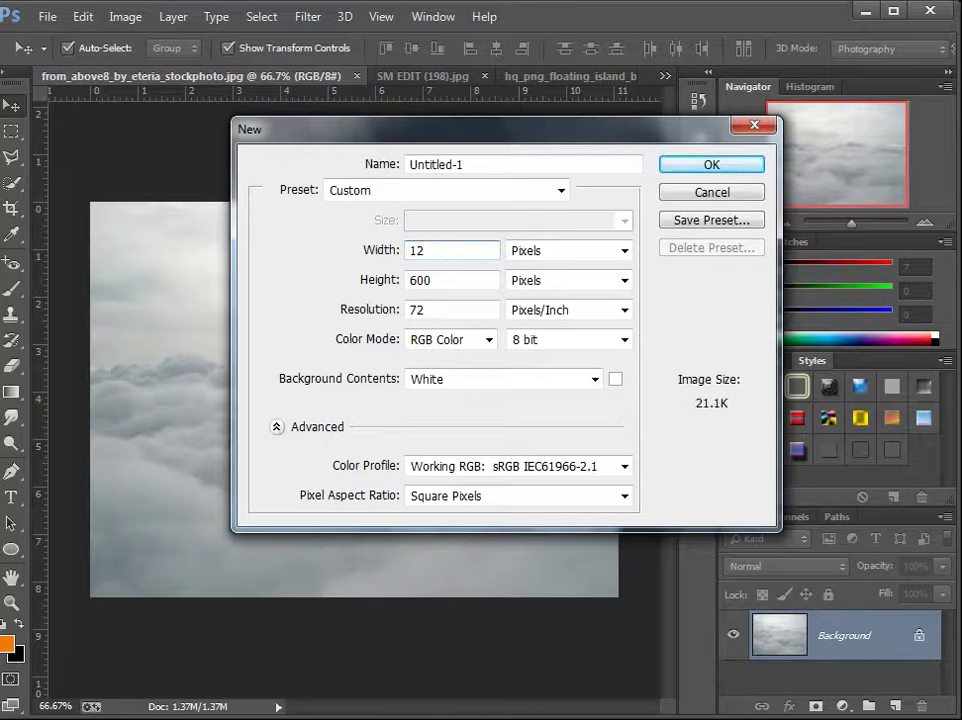
pyautogui.write('80')
pyautogui.press('Tab')
pyautogui.write('720')
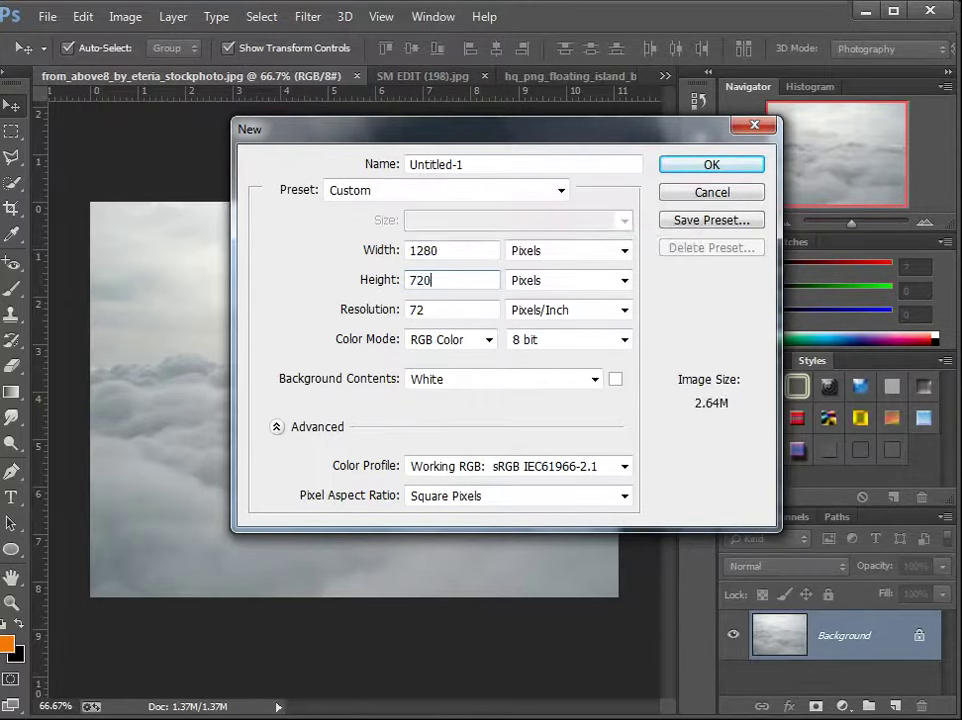
pyautogui.press('Tab')
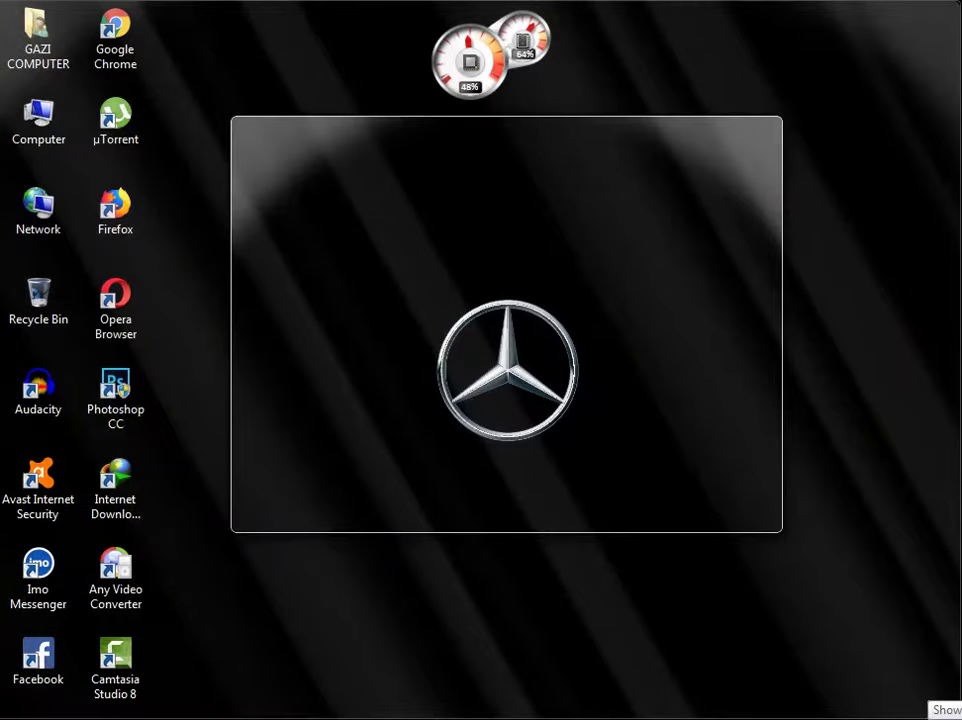
pyautogui.write('0')
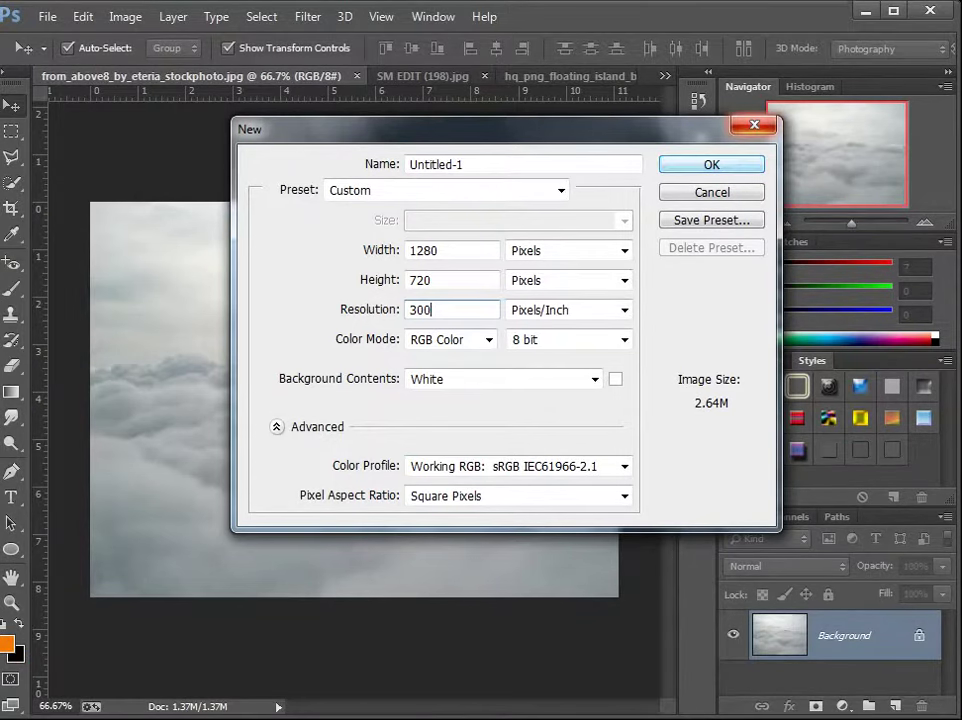
pyautogui.press('Return')
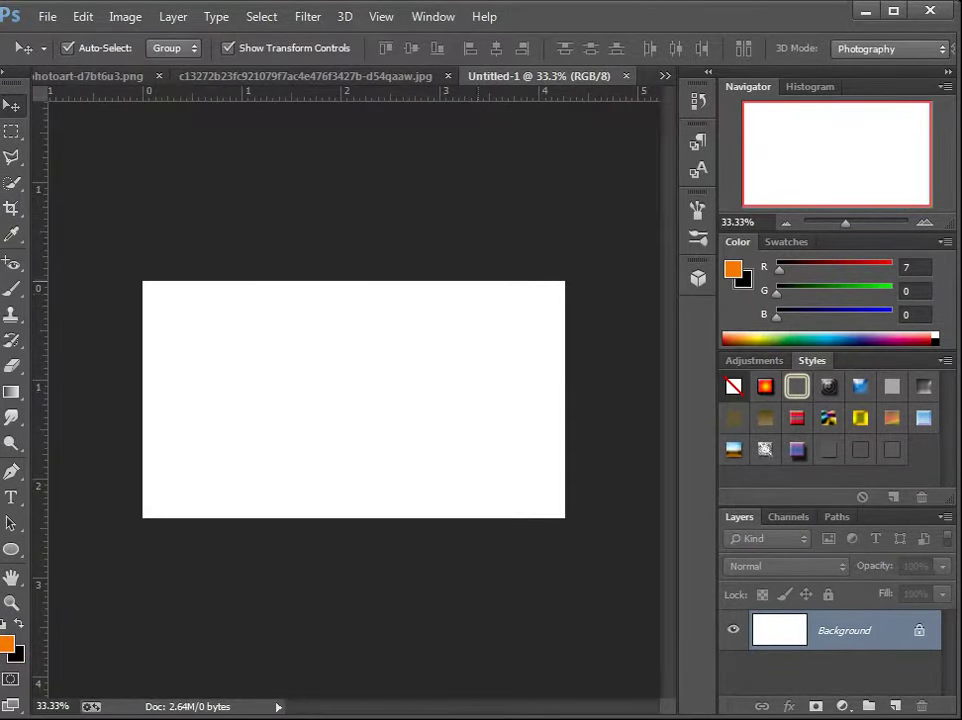
# Fit Untitled-1 to the window, then switch via SM EDIT and the island to from_above8_by_eteria_stockphoto.jpg.
pyautogui.hotkey('ctrl', '0')
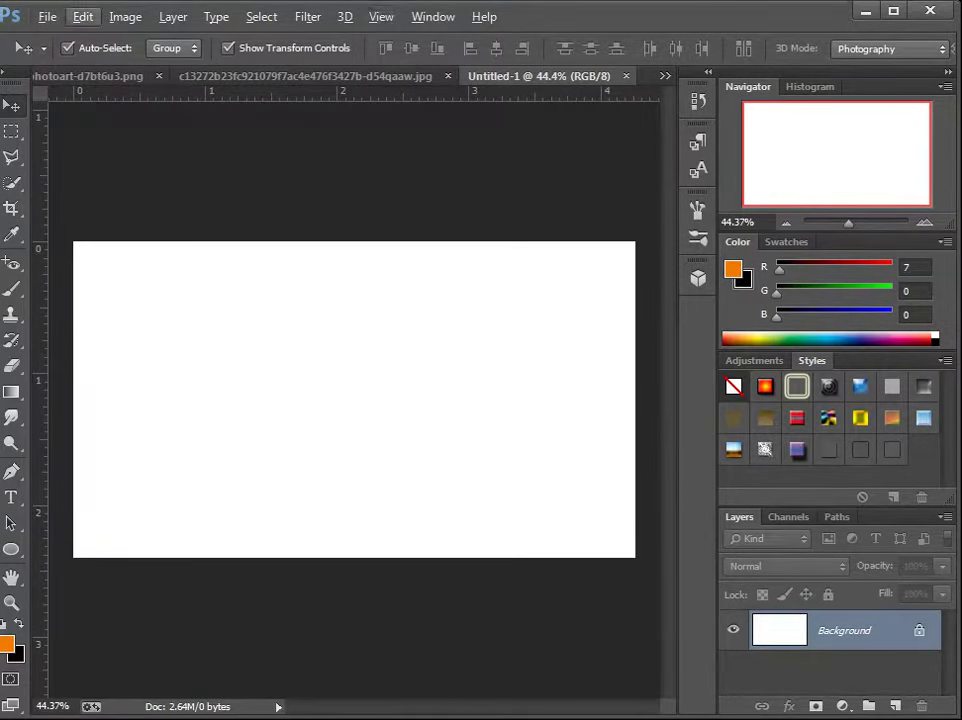
pyautogui.click(664, 76)
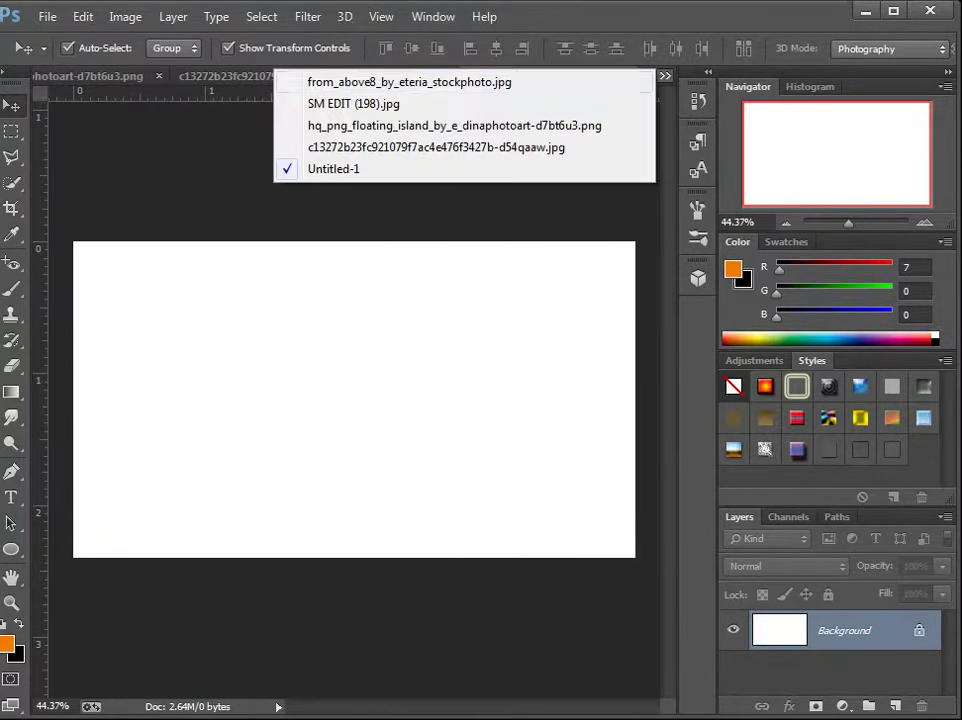
pyautogui.click(354, 103)
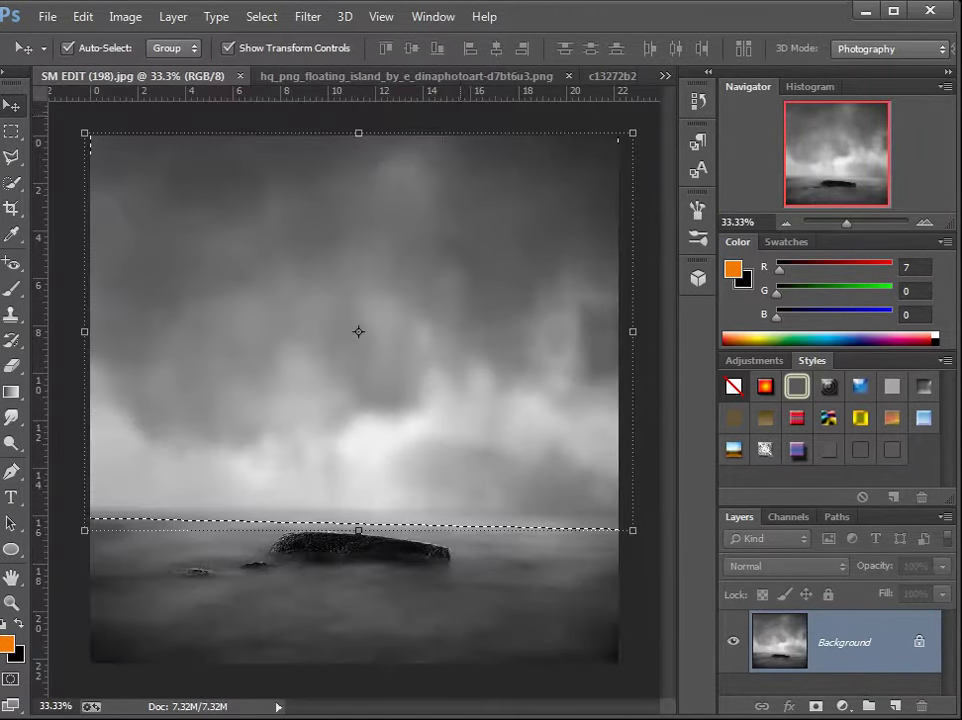
pyautogui.click(664, 76)
pyautogui.click(440, 125)
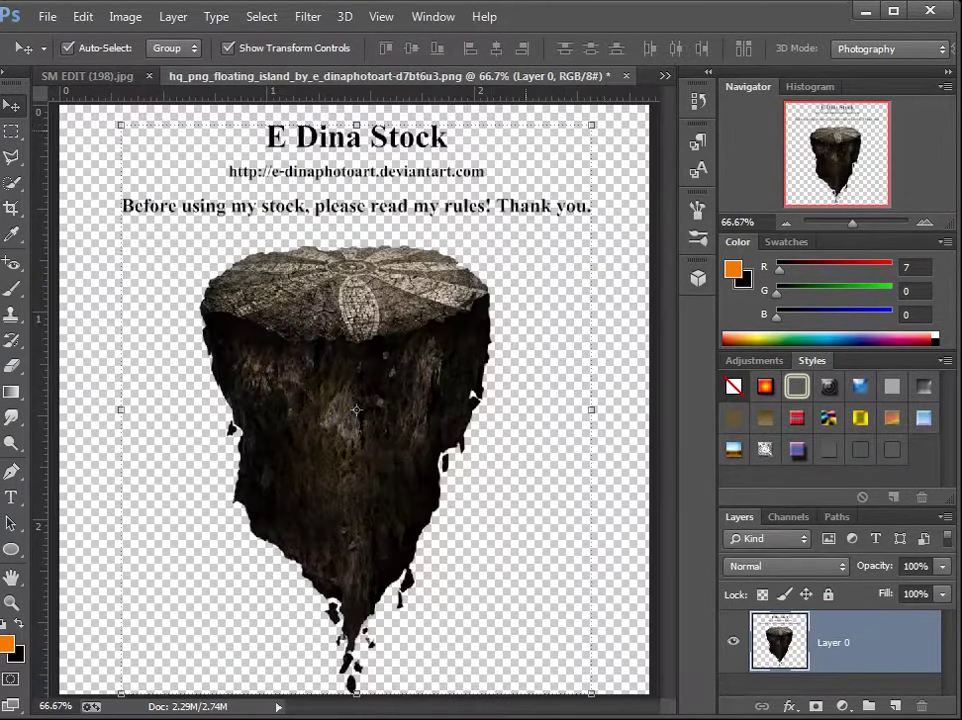
pyautogui.click(664, 76)
pyautogui.click(340, 83)
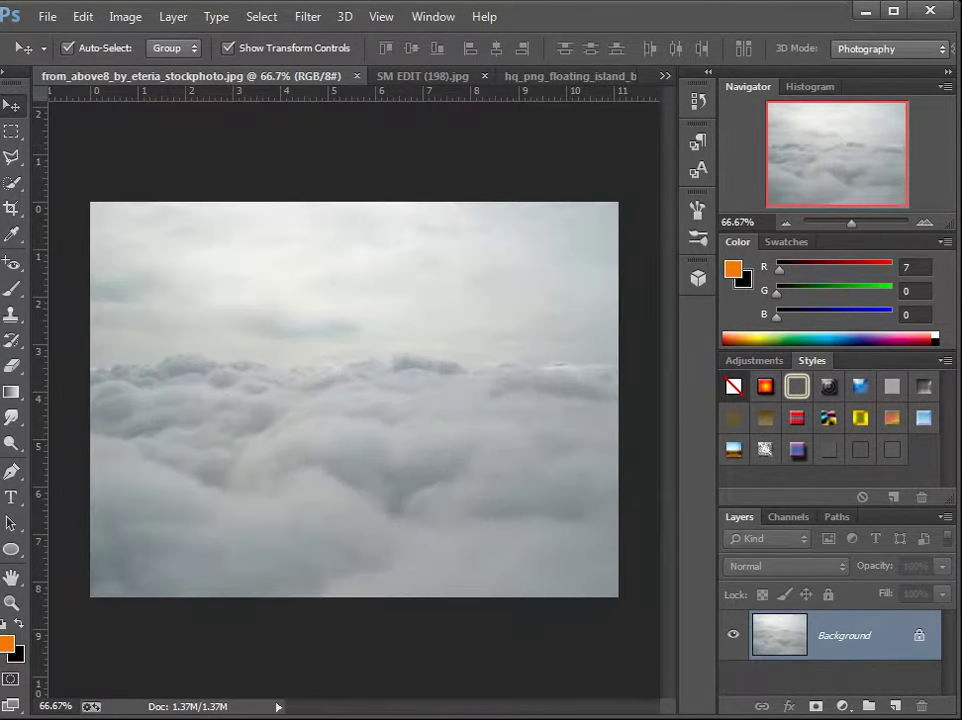
# Trace the lower cloud bank with the Polygonal Lasso along the cloud tops and bottom corners.
pyautogui.click(11, 157)
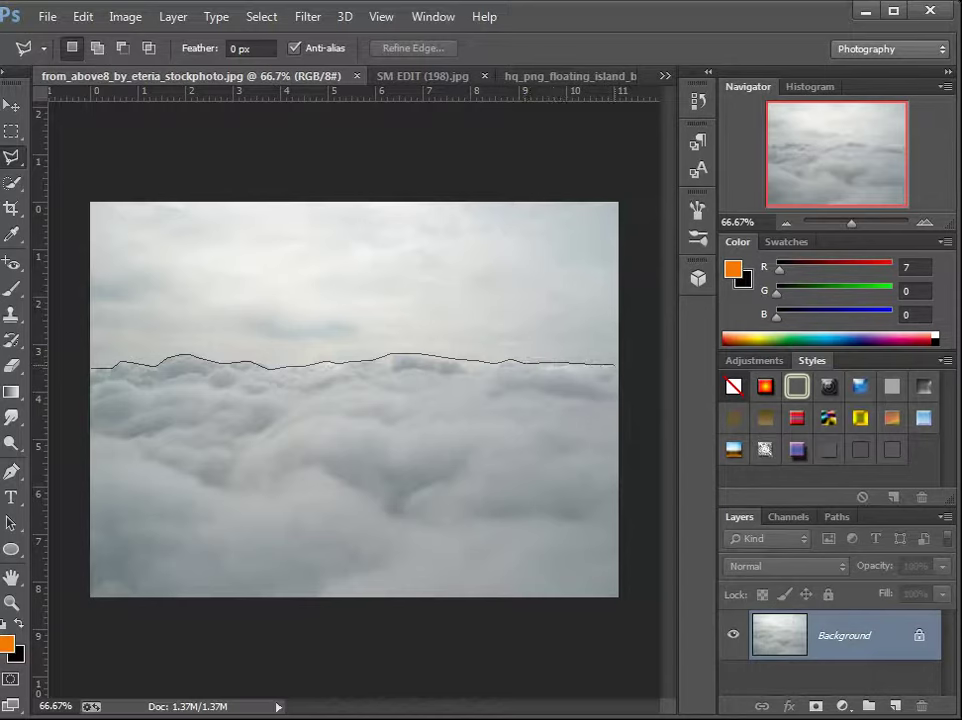
pyautogui.click(621, 600)
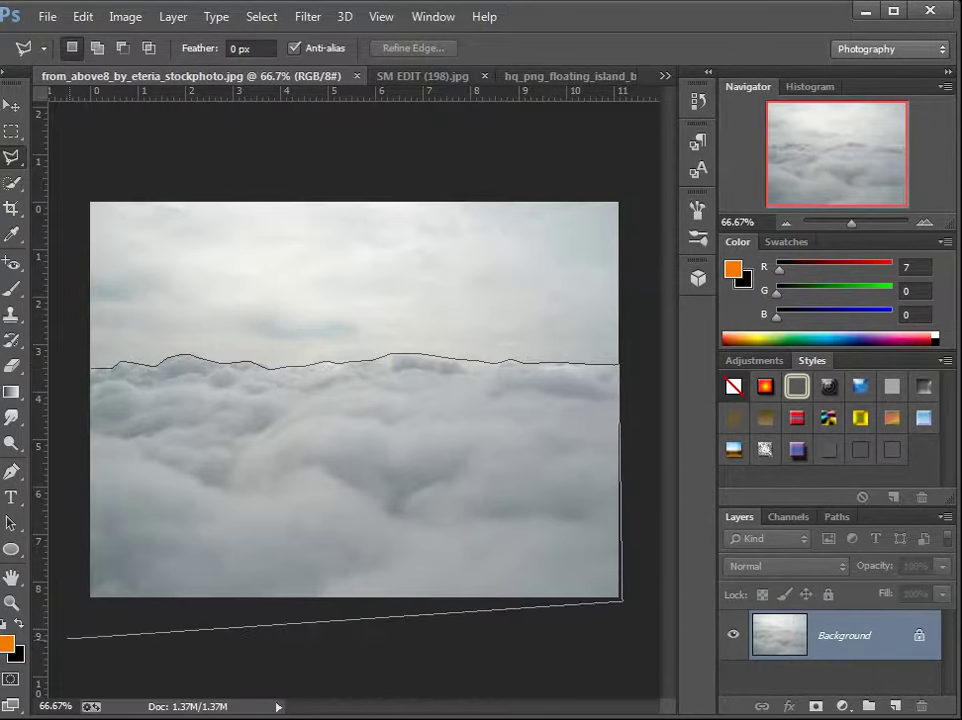
pyautogui.click(86, 607)
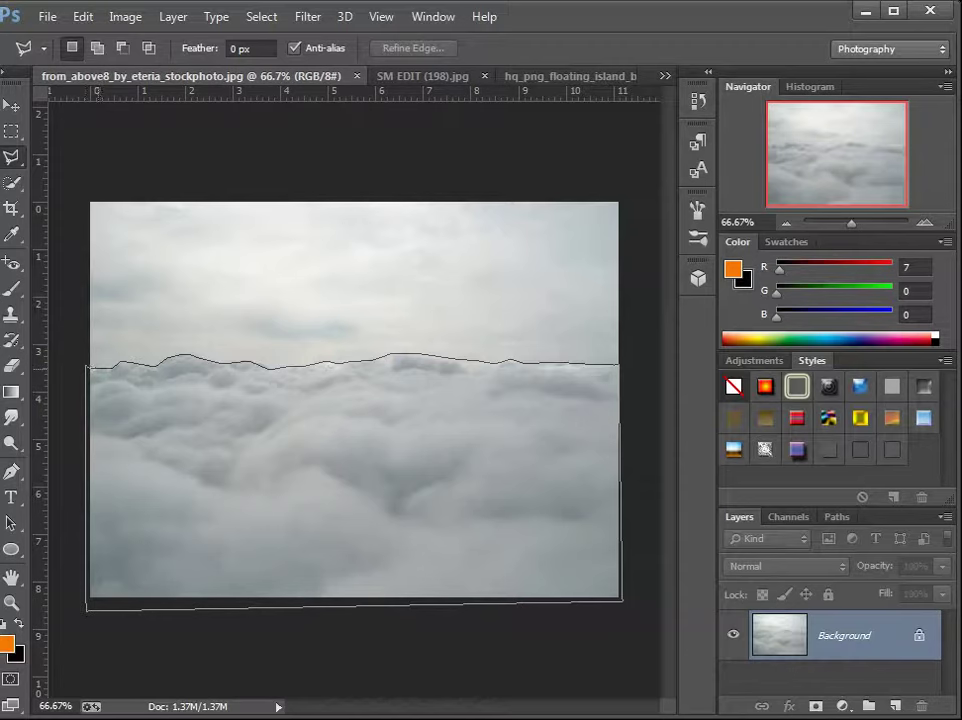
pyautogui.click(87, 367)
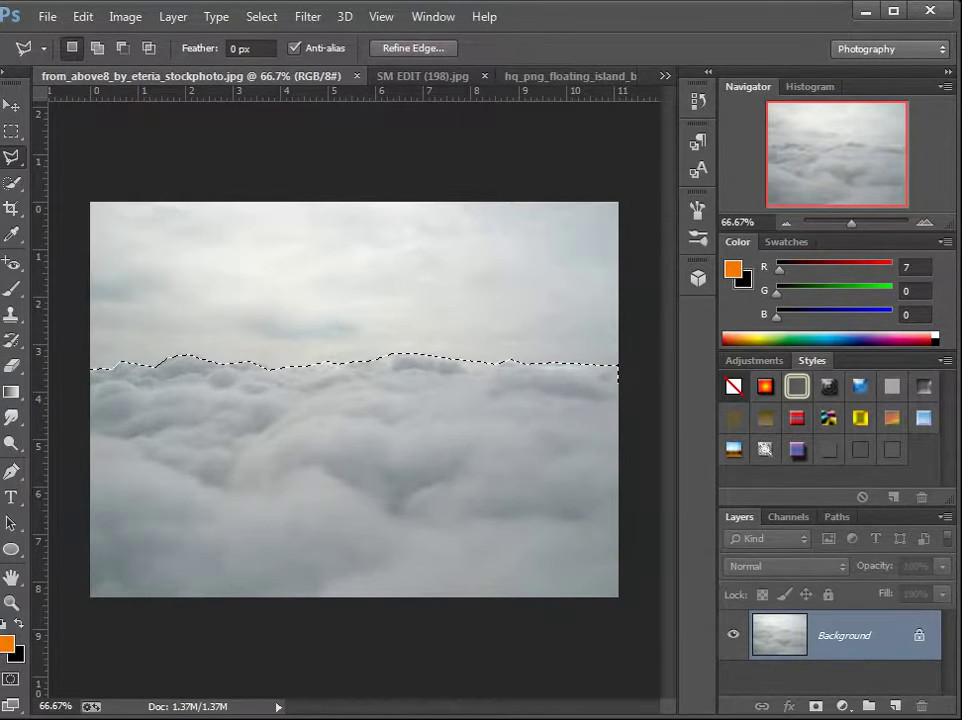
# Drag the selected clouds from the floated cloud photo into Untitled-1.
pyautogui.press('v')
pyautogui.moveTo(190, 75); pyautogui.dragTo(450, 178)
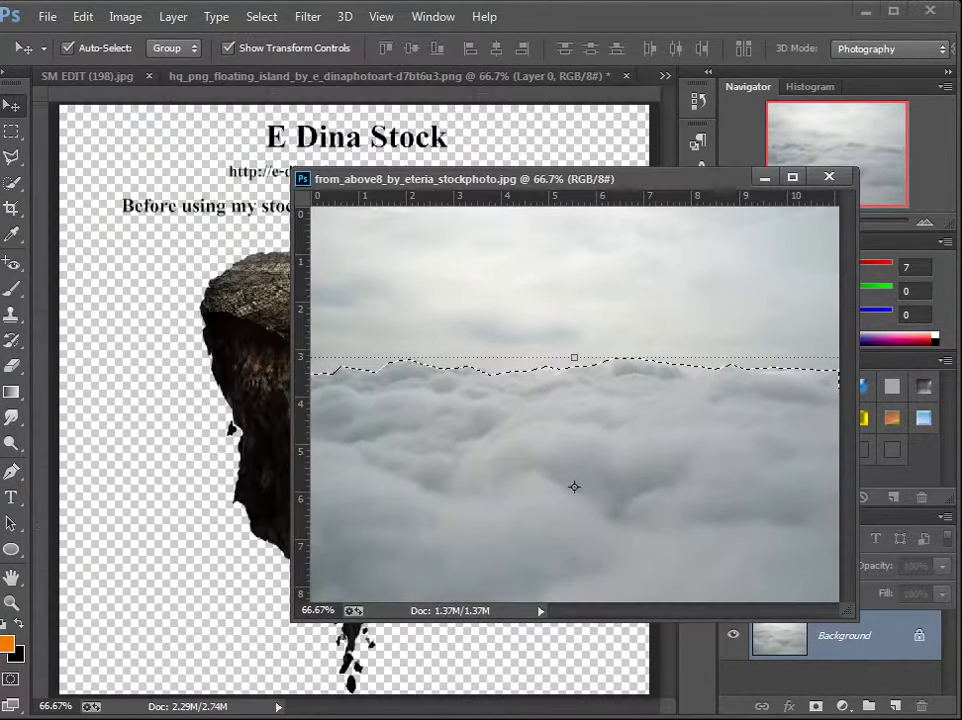
pyautogui.moveTo(574, 487); pyautogui.dragTo(665, 75)
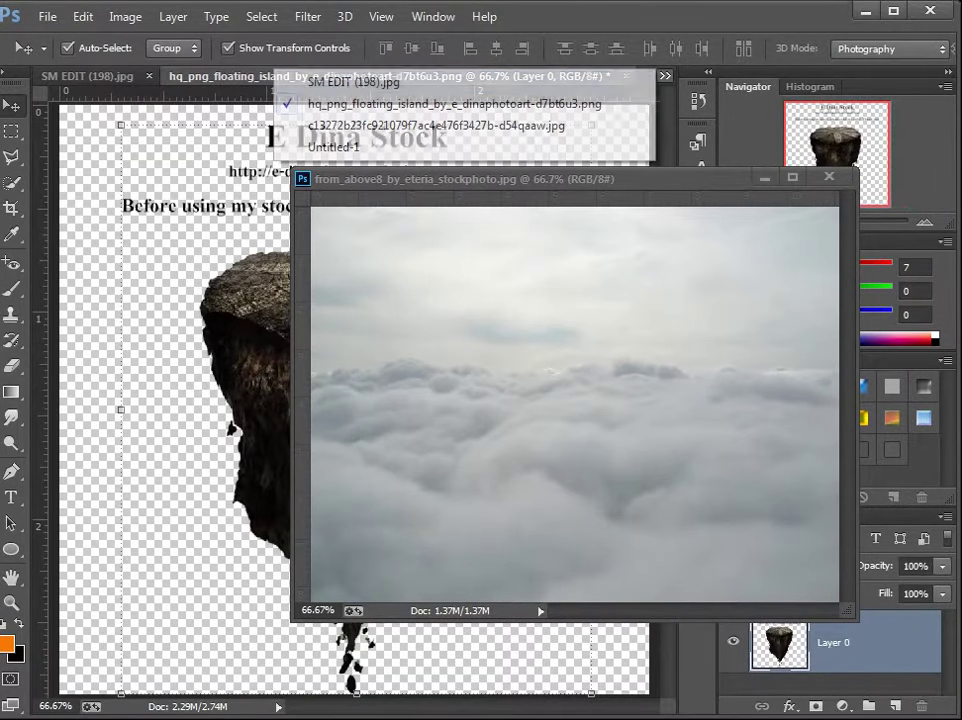
pyautogui.moveTo(333, 146)
pyautogui.mouseDown()
pyautogui.moveTo(574, 487)
pyautogui.moveTo(252, 465)
pyautogui.moveTo(248, 476)
pyautogui.mouseUp()
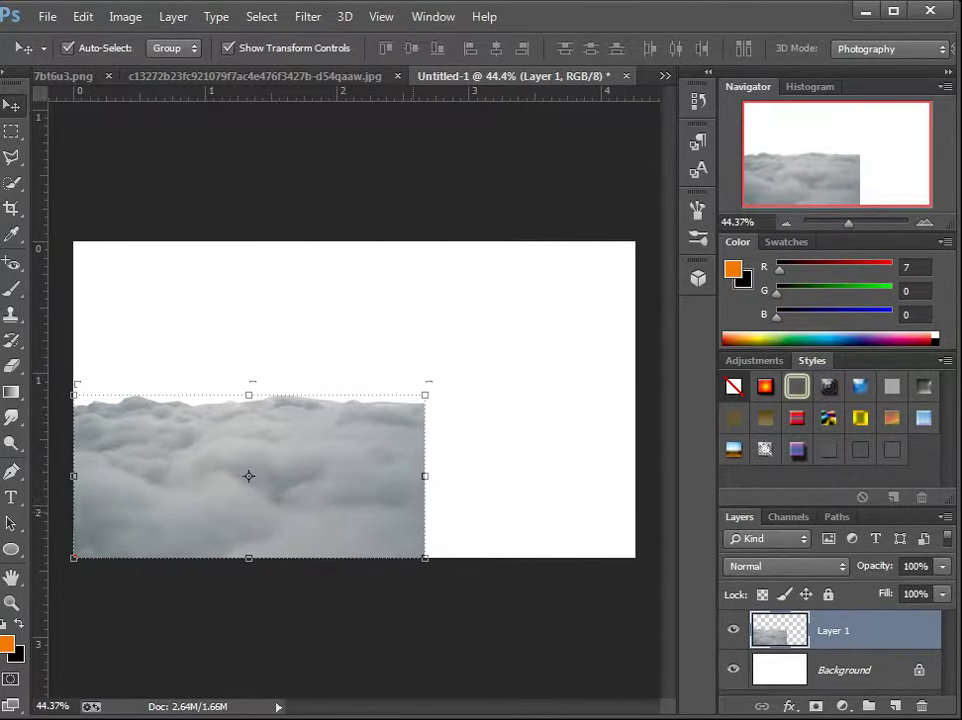
# Stretch the Layer 1 clouds across the canvas width and flatten them along the bottom.
pyautogui.moveTo(425, 558); pyautogui.dragTo(661, 641)
pyautogui.moveTo(601, 514); pyautogui.dragTo(592, 470)
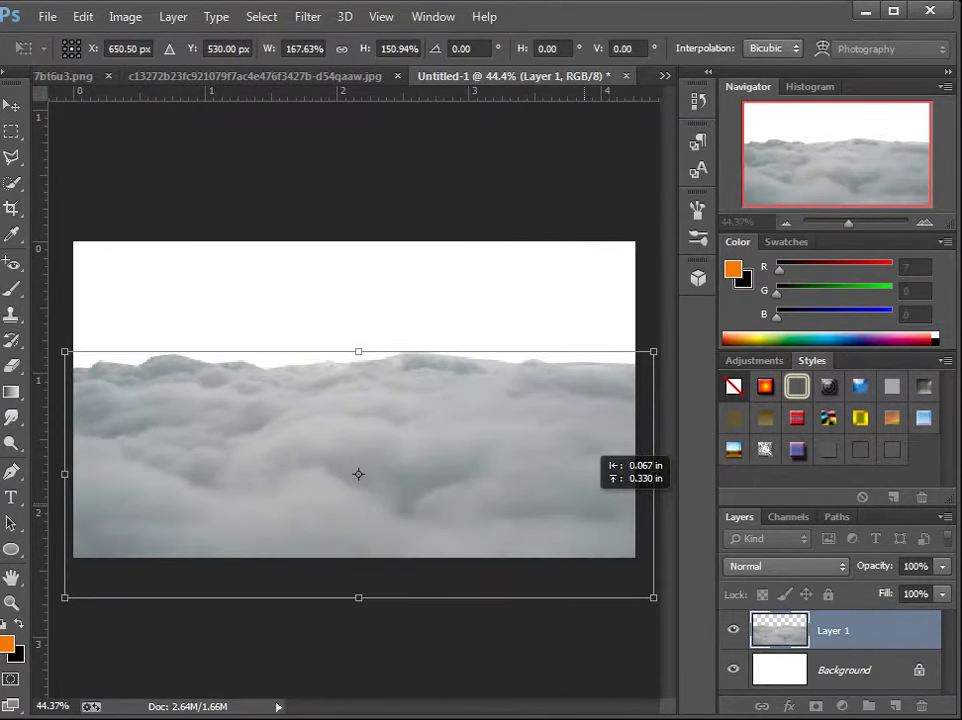
pyautogui.moveTo(358, 351); pyautogui.dragTo(358, 453)
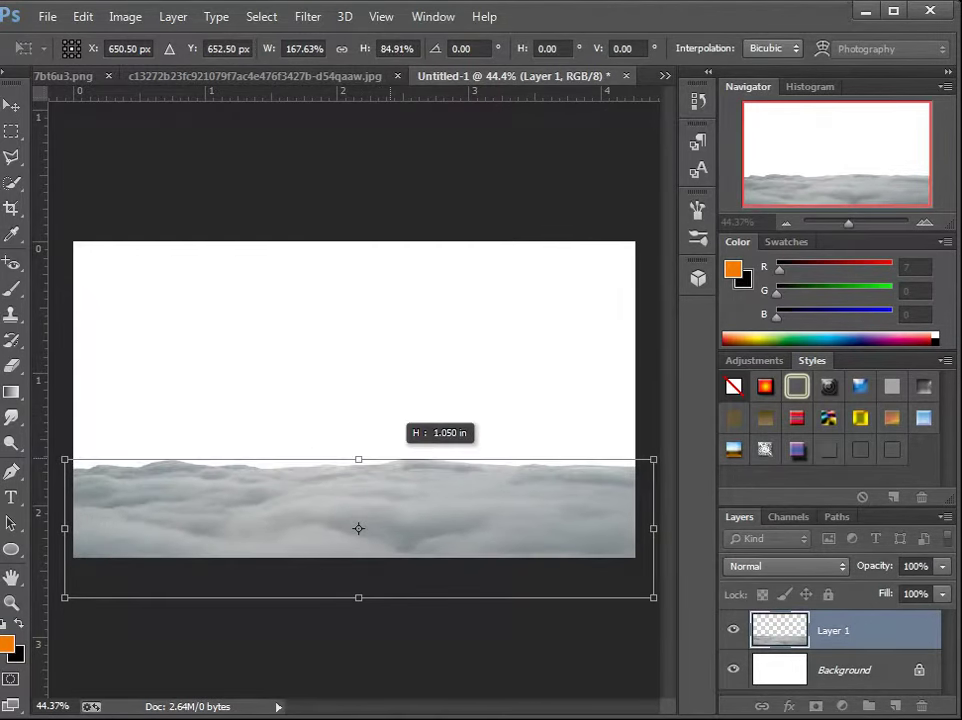
pyautogui.press('v')
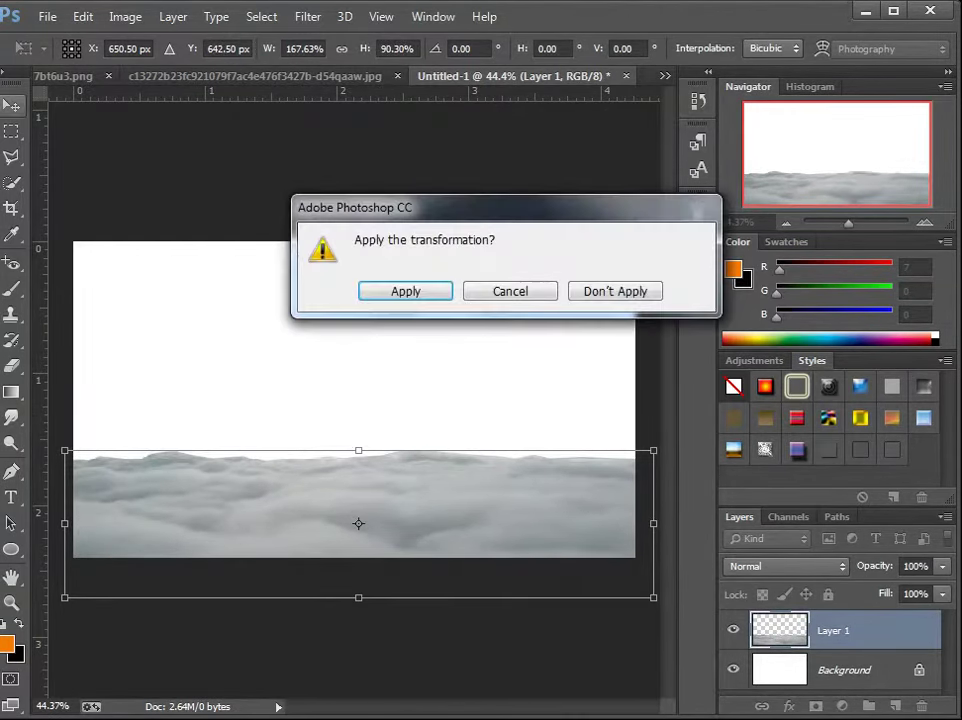
pyautogui.press('Return')
pyautogui.hotkey('ctrl', 't')
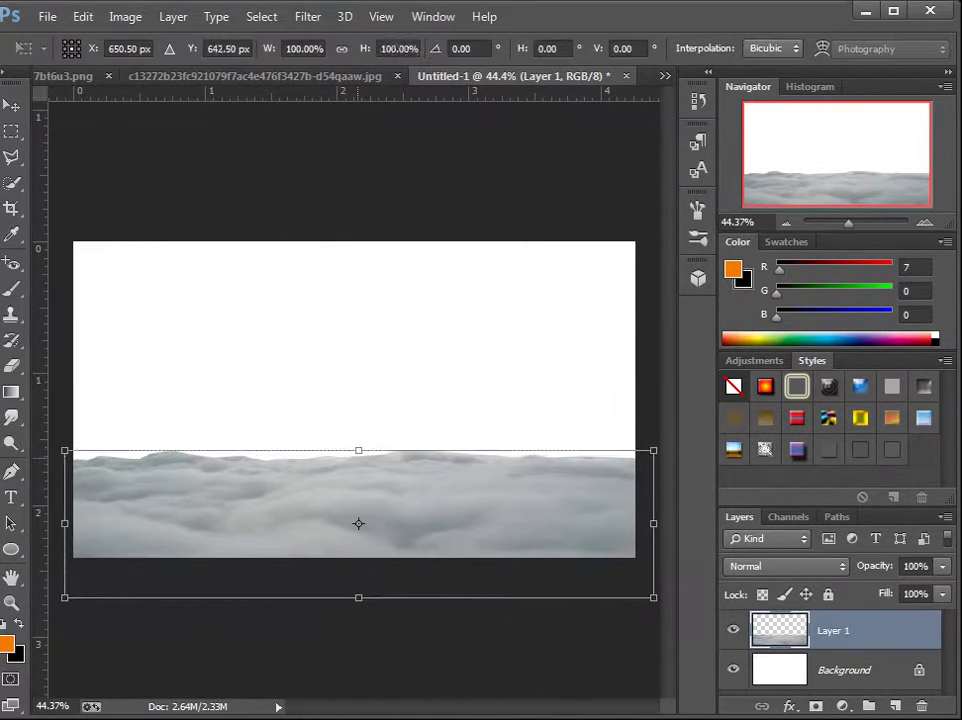
pyautogui.moveTo(358, 450); pyautogui.dragTo(358, 473)
pyautogui.press('v')
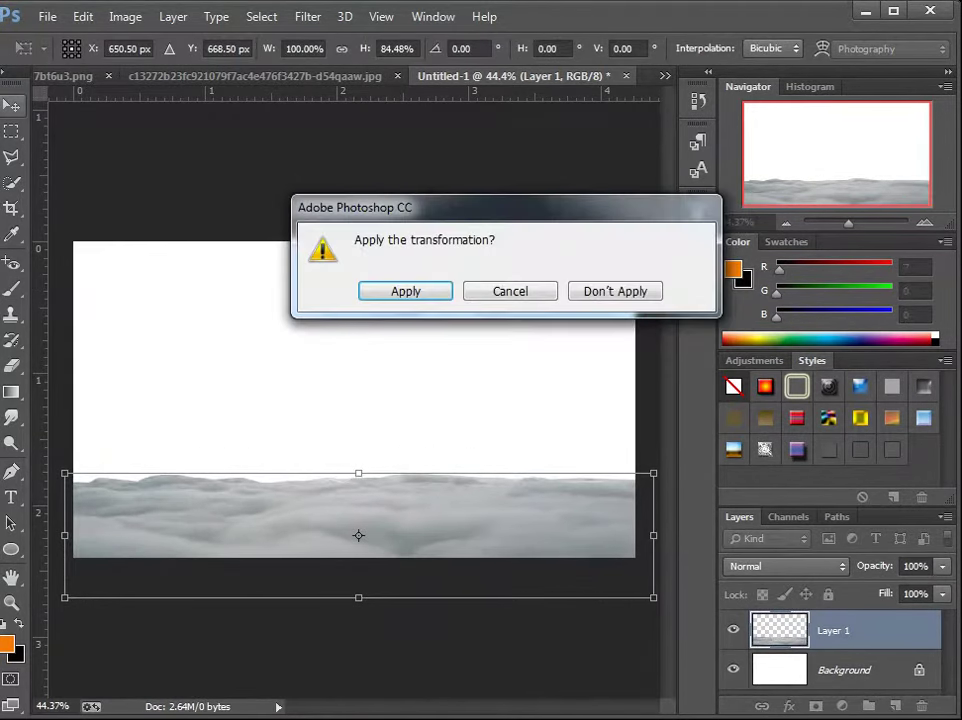
pyautogui.press('Return')
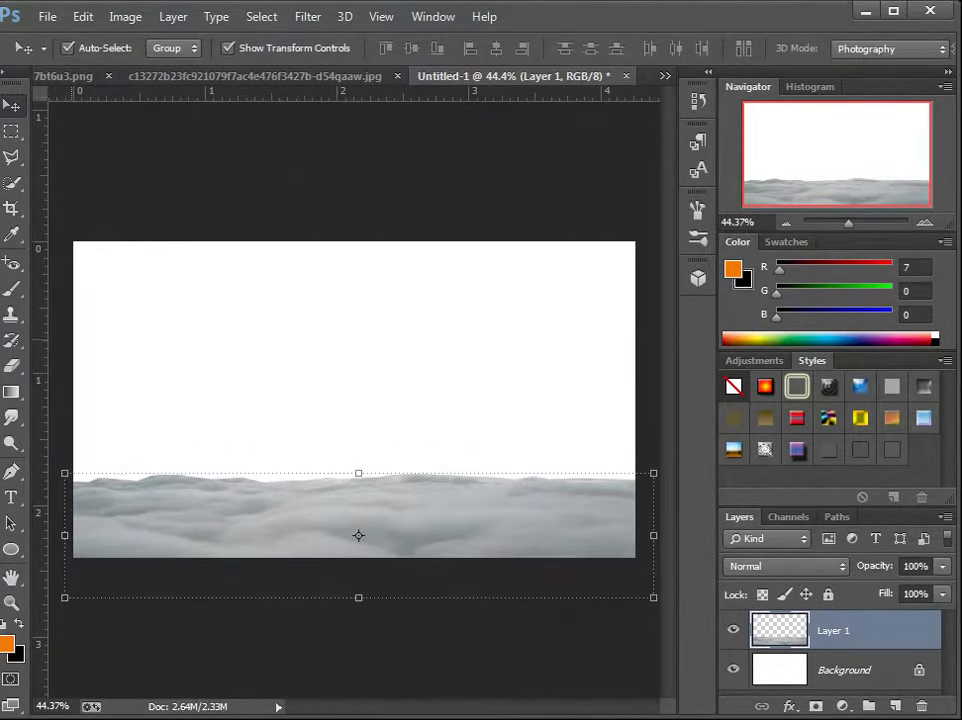
# Drag the floating island PNG into Untitled-1 as Layer 2.
pyautogui.click(63, 75)
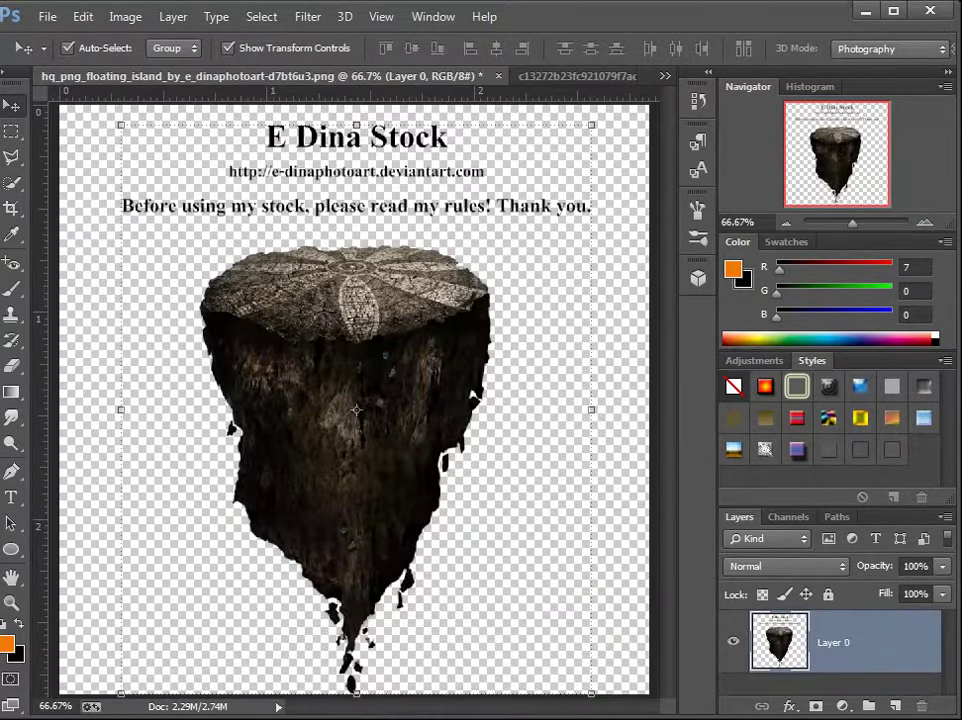
pyautogui.moveTo(200, 75); pyautogui.dragTo(847, 145)
pyautogui.moveTo(880, 450); pyautogui.dragTo(350, 520)
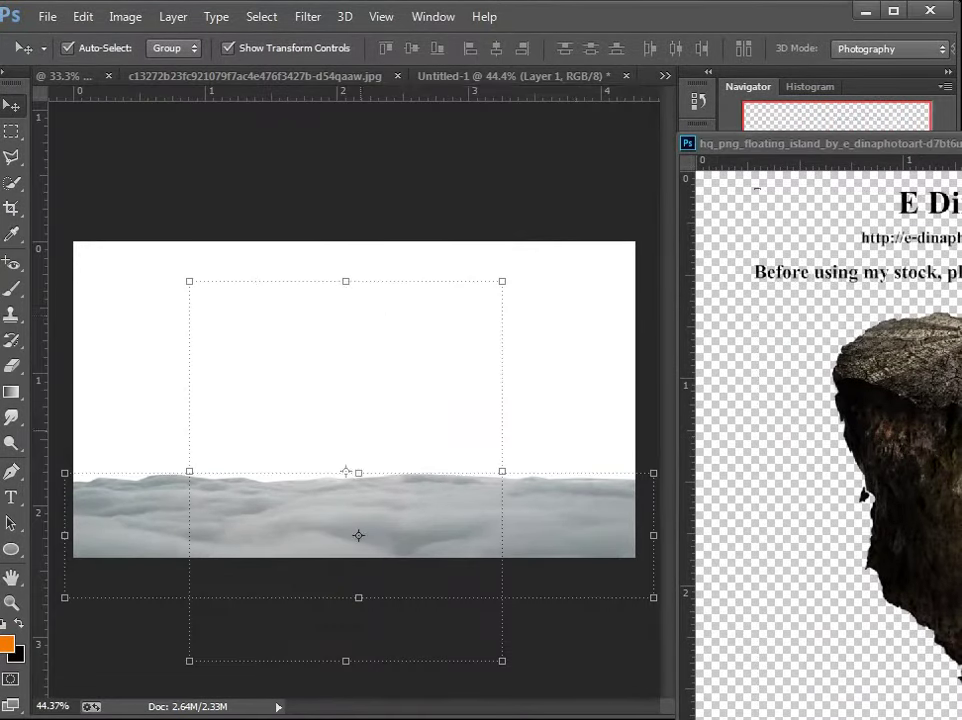
pyautogui.moveTo(760, 143); pyautogui.dragTo(470, 525)
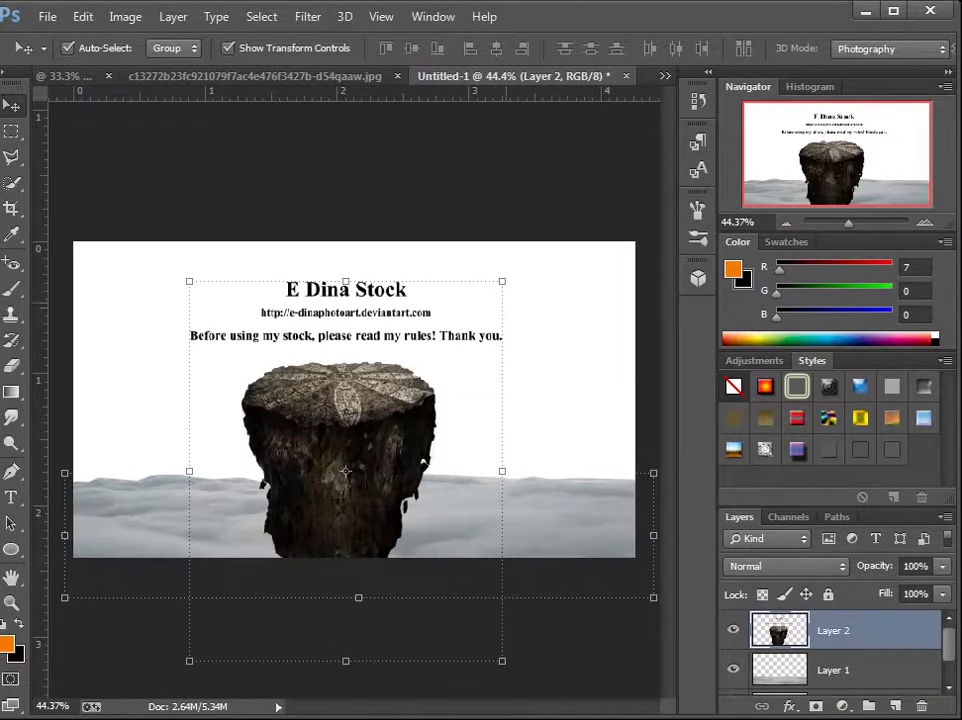
# Shrink the island and centre it above the cloud bank.
pyautogui.moveTo(502, 281); pyautogui.dragTo(450, 352)
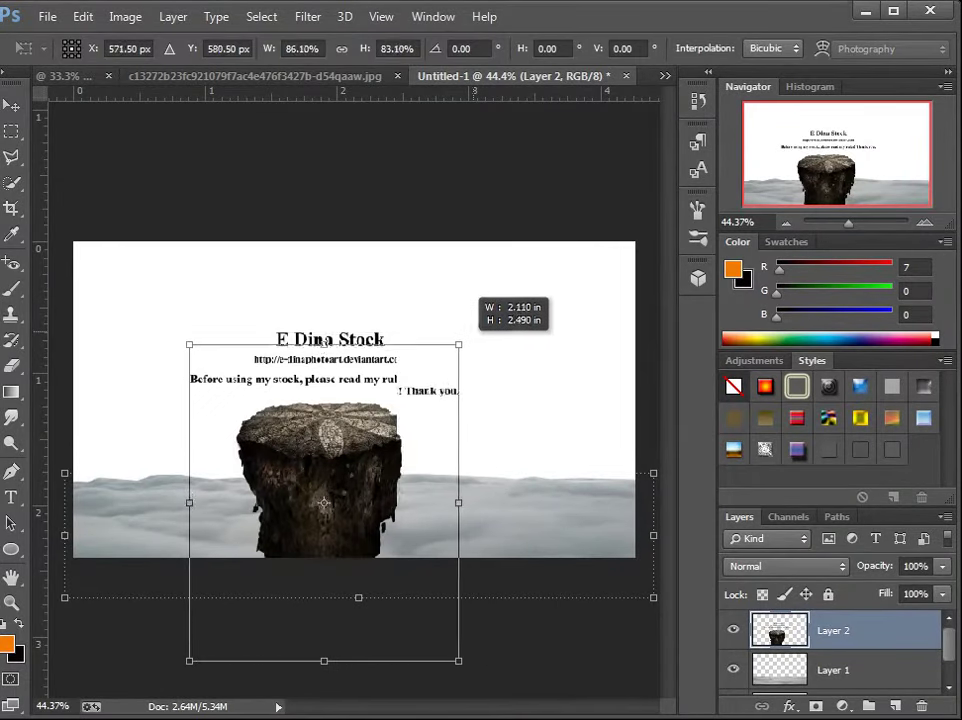
pyautogui.moveTo(320, 440); pyautogui.dragTo(345, 423)
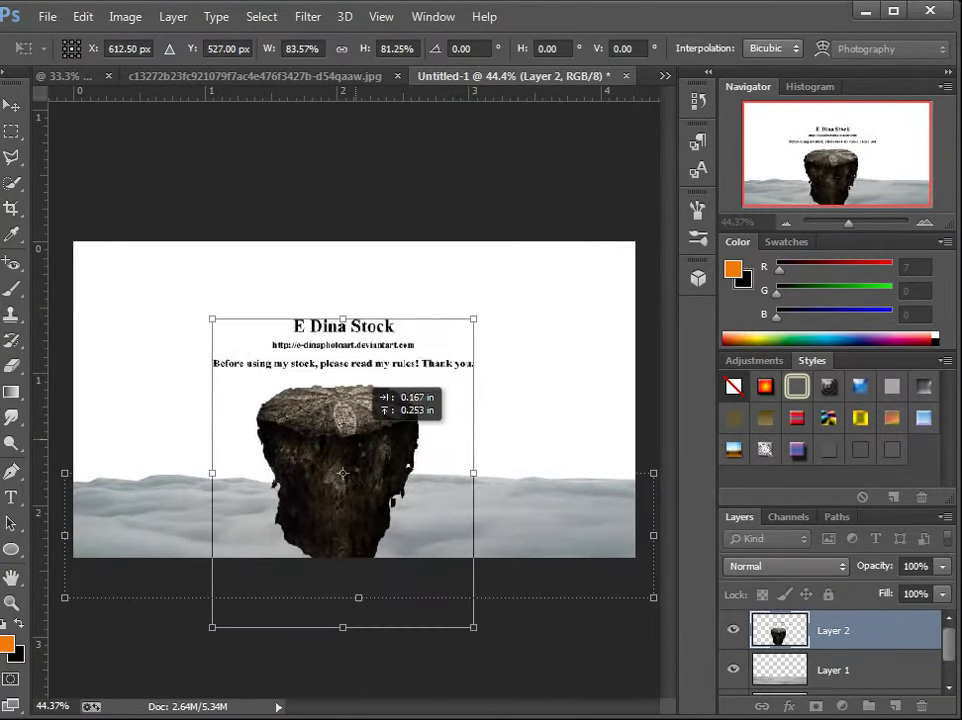
pyautogui.moveTo(475, 335); pyautogui.dragTo(463, 393)
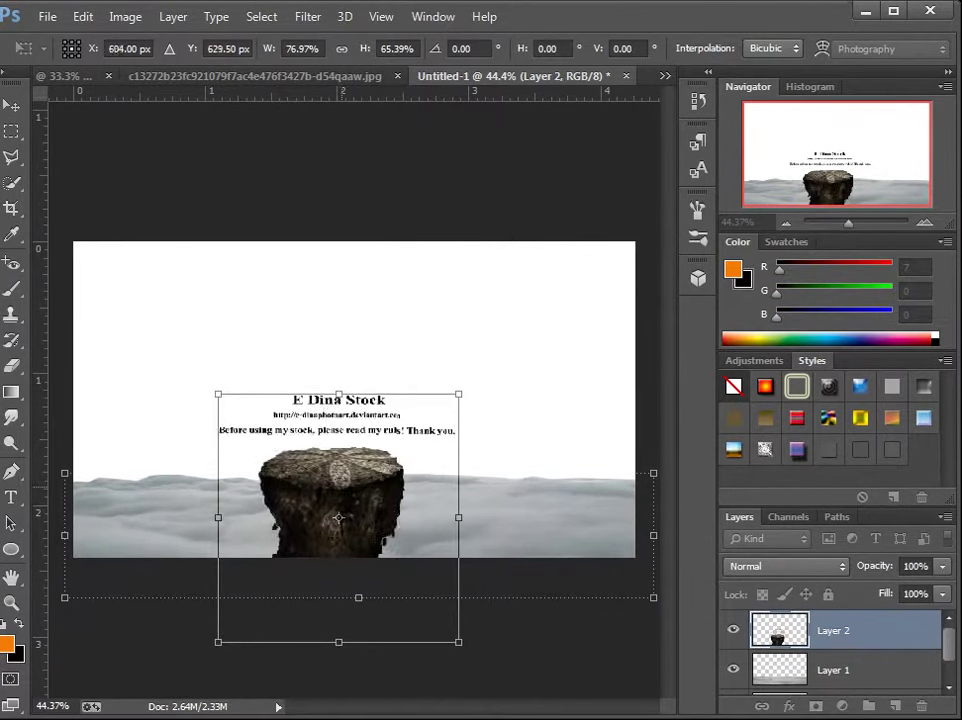
pyautogui.moveTo(354, 442)
pyautogui.mouseDown()
pyautogui.moveTo(410, 378)
pyautogui.moveTo(397, 357)
pyautogui.mouseUp()
pyautogui.click(12, 365)
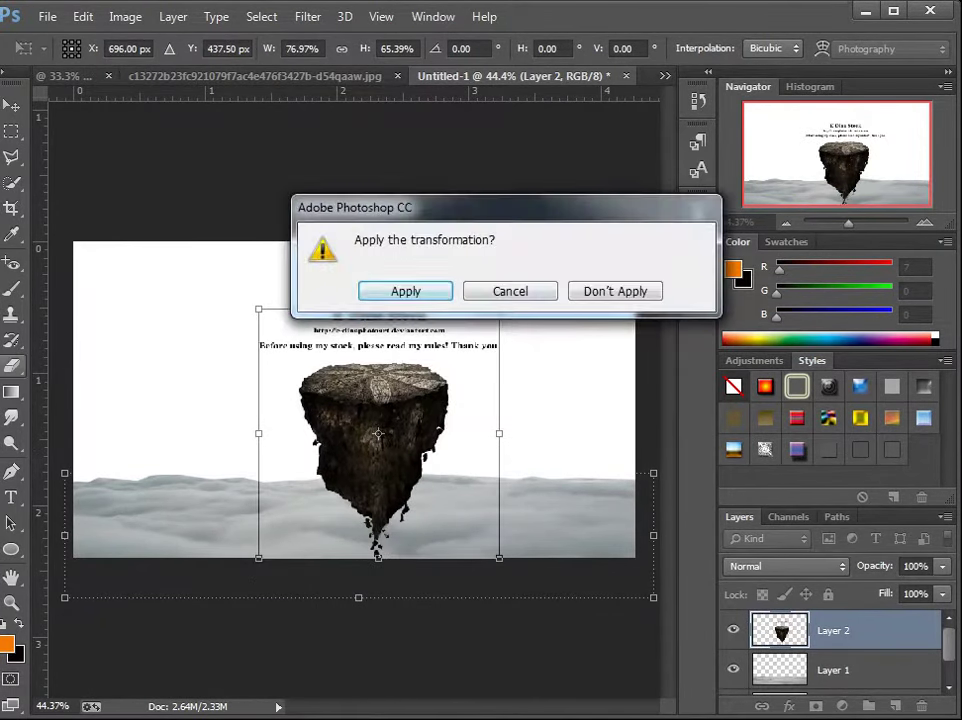
pyautogui.press('Return')
# Erase the E Dina Stock watermark title and rule line above the island.
pyautogui.moveTo(258, 344); pyautogui.dragTo(440, 320)
pyautogui.click(93, 48)
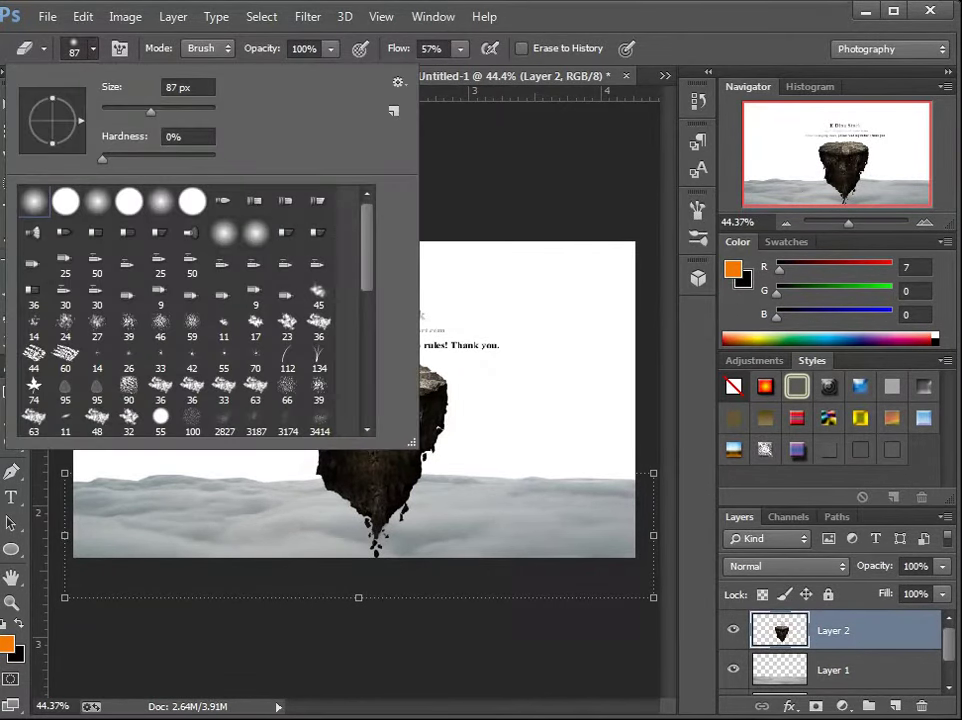
pyautogui.press('Return')
pyautogui.moveTo(255, 344); pyautogui.dragTo(490, 344)
pyautogui.moveTo(330, 314); pyautogui.dragTo(430, 314)
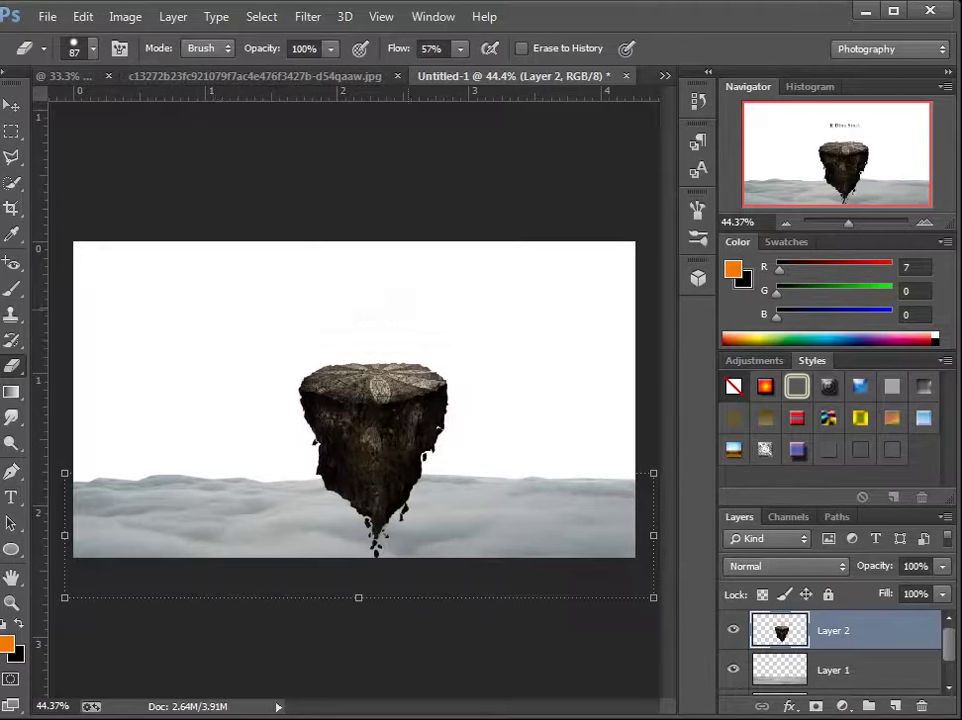
# Shrink the island slightly and raise it a little.
pyautogui.click(11, 104)
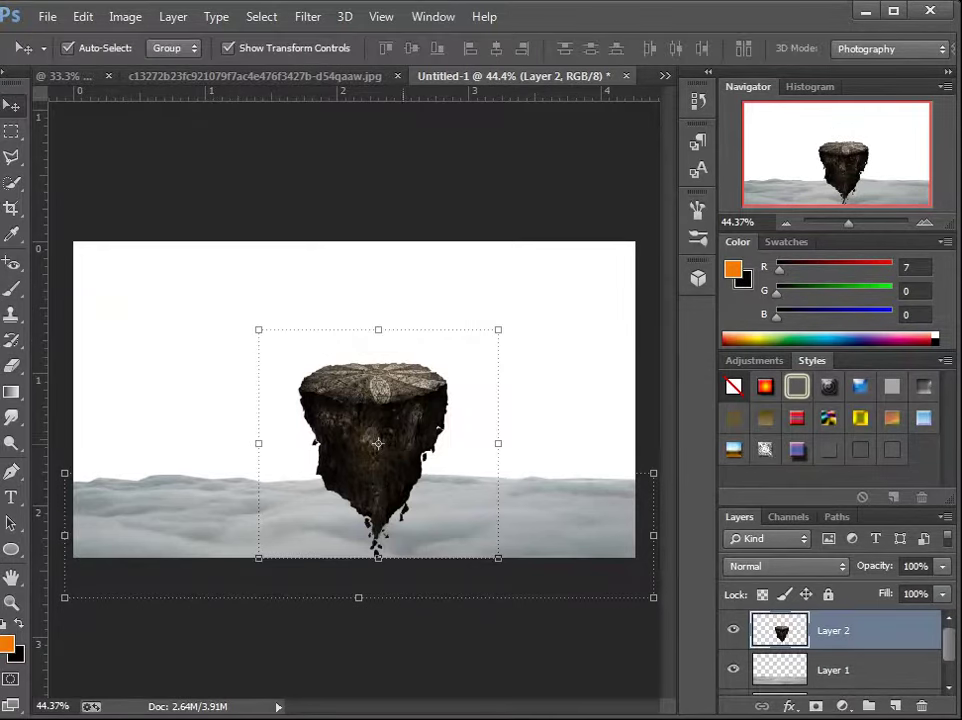
pyautogui.hotkey('ctrl', 't')
pyautogui.moveTo(498, 333); pyautogui.dragTo(482, 357)
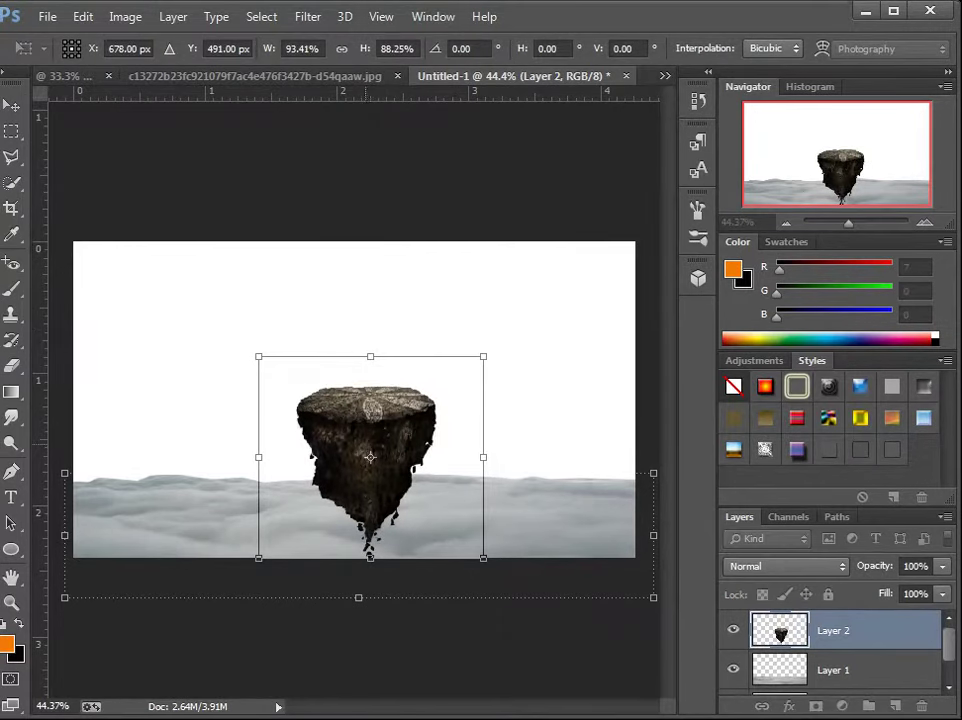
pyautogui.moveTo(372, 458); pyautogui.dragTo(375, 434)
pyautogui.press('e')
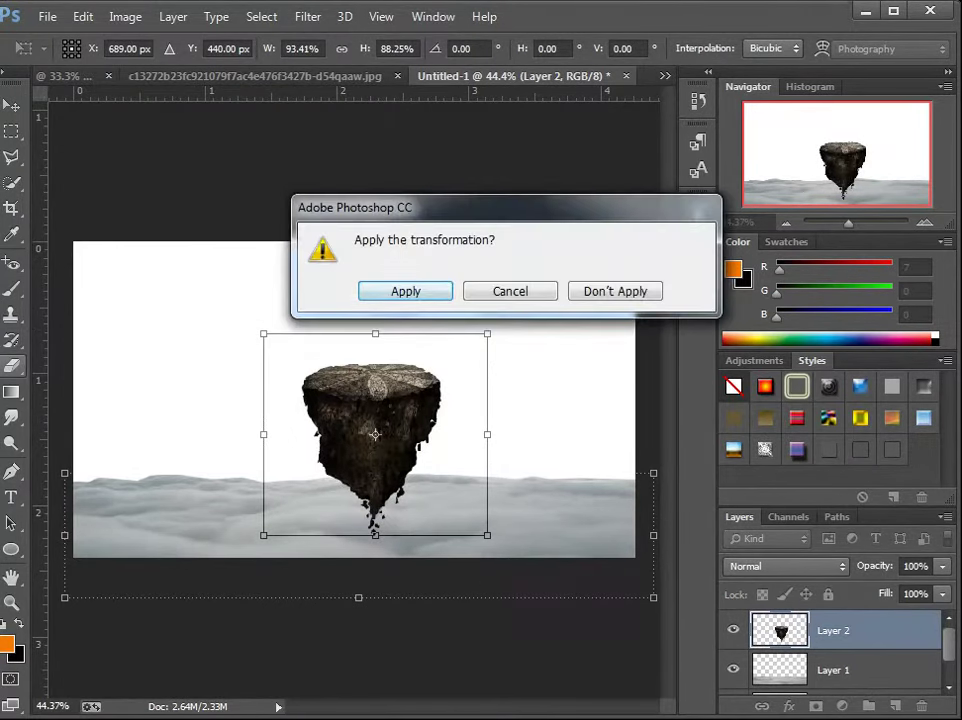
pyautogui.press('Return')
# Set a soft eraser (0% hardness, 72% opacity) and fade the rock's bottom spike and base.
pyautogui.click(74, 48)
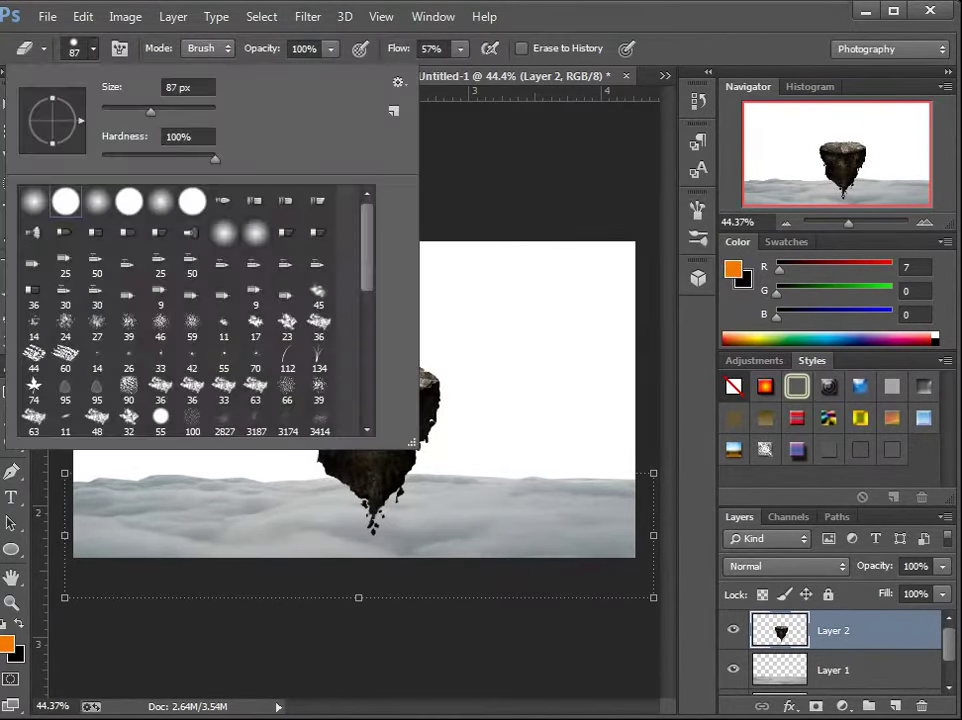
pyautogui.moveTo(214, 157); pyautogui.dragTo(101, 157)
pyautogui.press('Return')
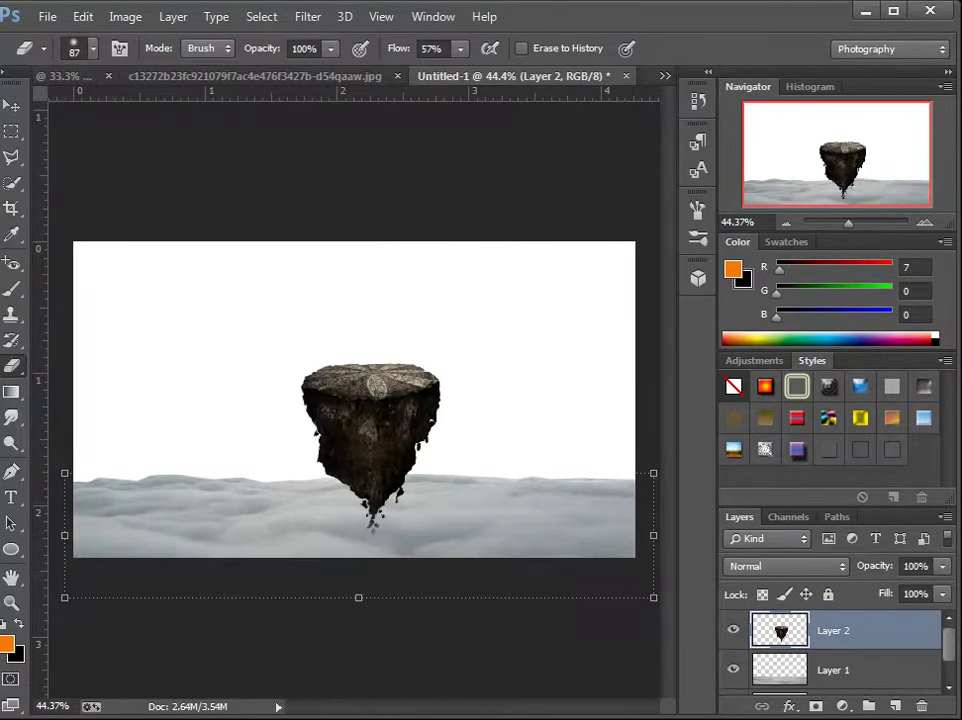
pyautogui.moveTo(345, 510)
pyautogui.mouseDown()
pyautogui.moveTo(400, 505)
pyautogui.moveTo(335, 498)
pyautogui.moveTo(405, 490)
pyautogui.moveTo(325, 484)
pyautogui.mouseUp()
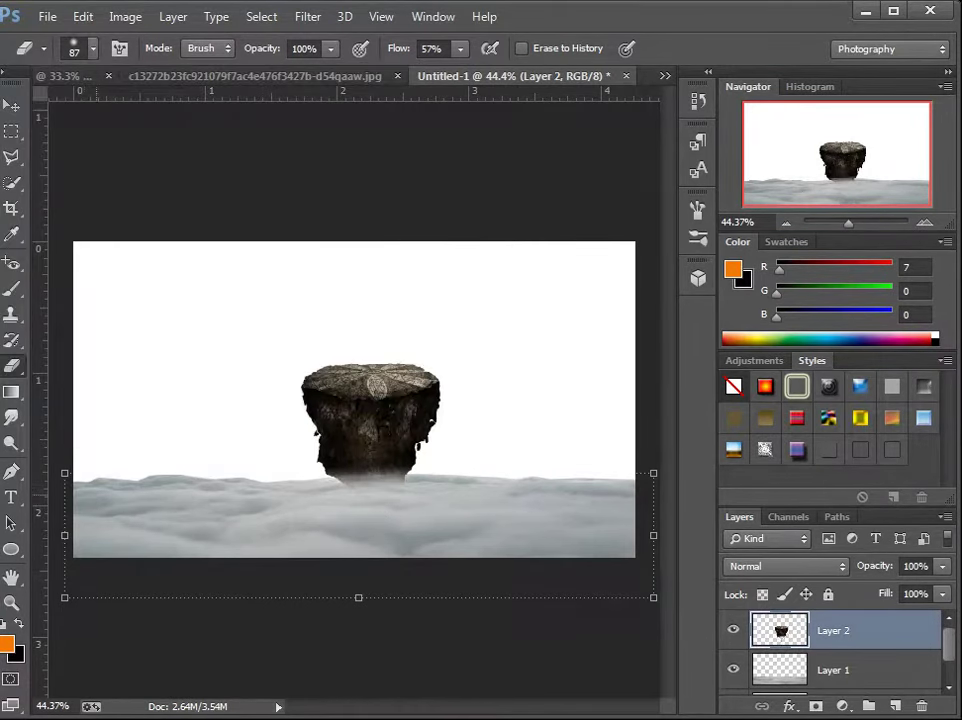
pyautogui.moveTo(330, 48); pyautogui.dragTo(302, 70)
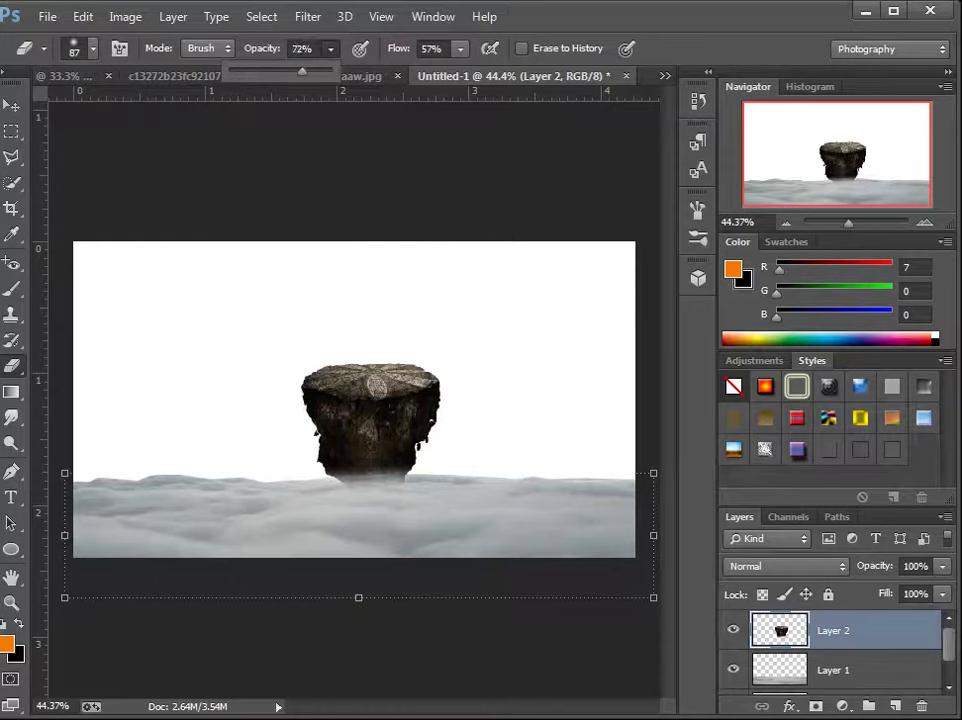
pyautogui.moveTo(320, 455); pyautogui.dragTo(425, 455)
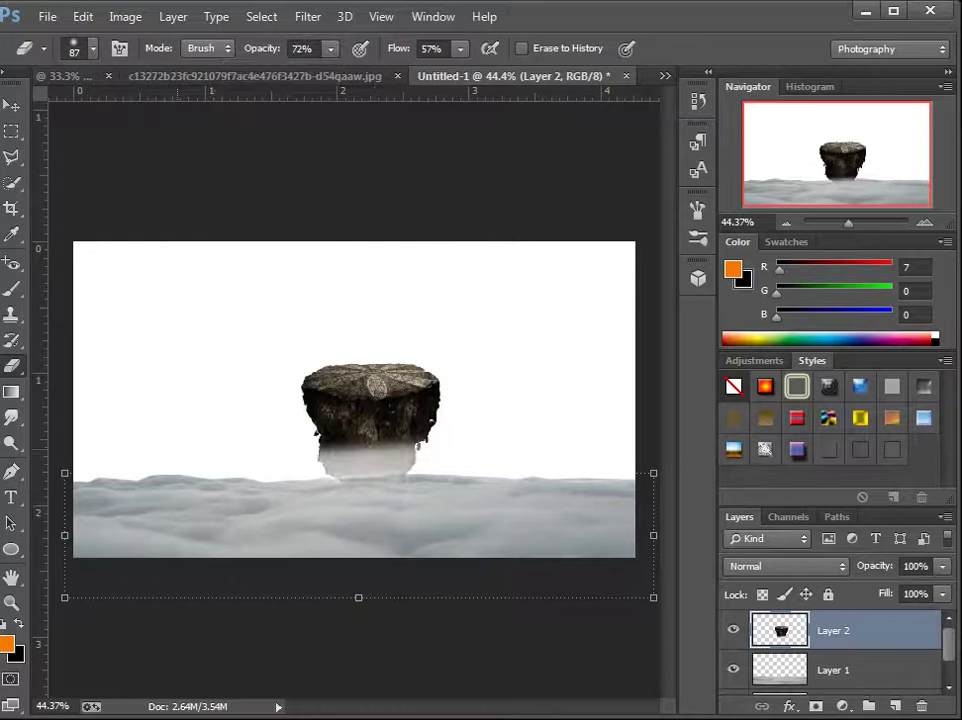
pyautogui.moveTo(312, 432); pyautogui.dragTo(432, 432)
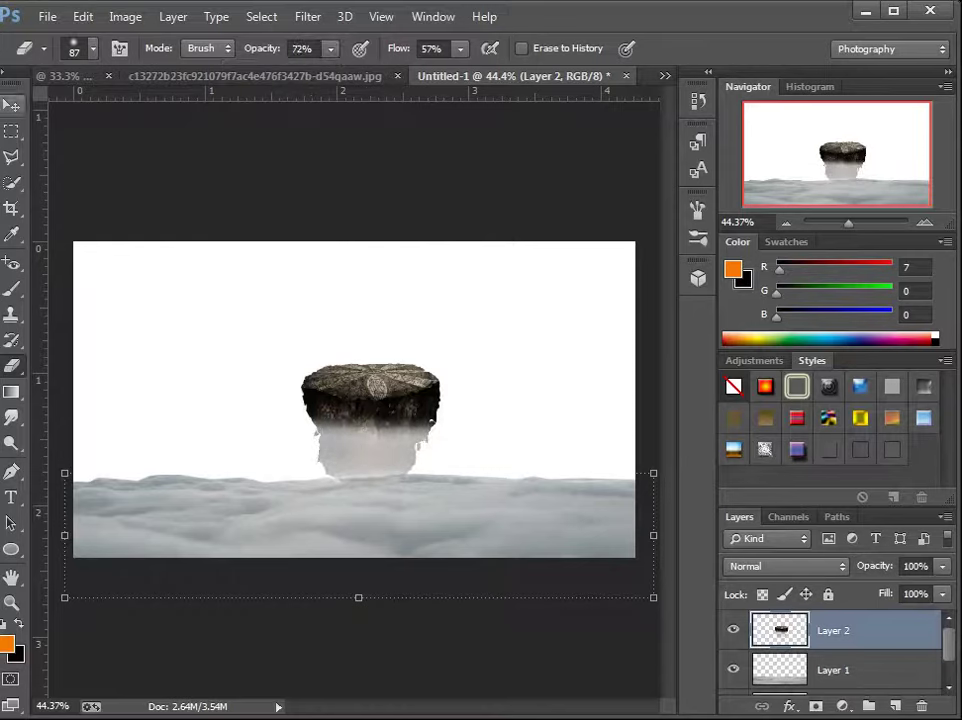
# Move the rock lower-left into the clouds and erase its dark drips at 93% flow.
pyautogui.press('v')
pyautogui.moveTo(433, 375)
pyautogui.mouseDown()
pyautogui.moveTo(400, 437)
pyautogui.moveTo(415, 455)
pyautogui.mouseUp()
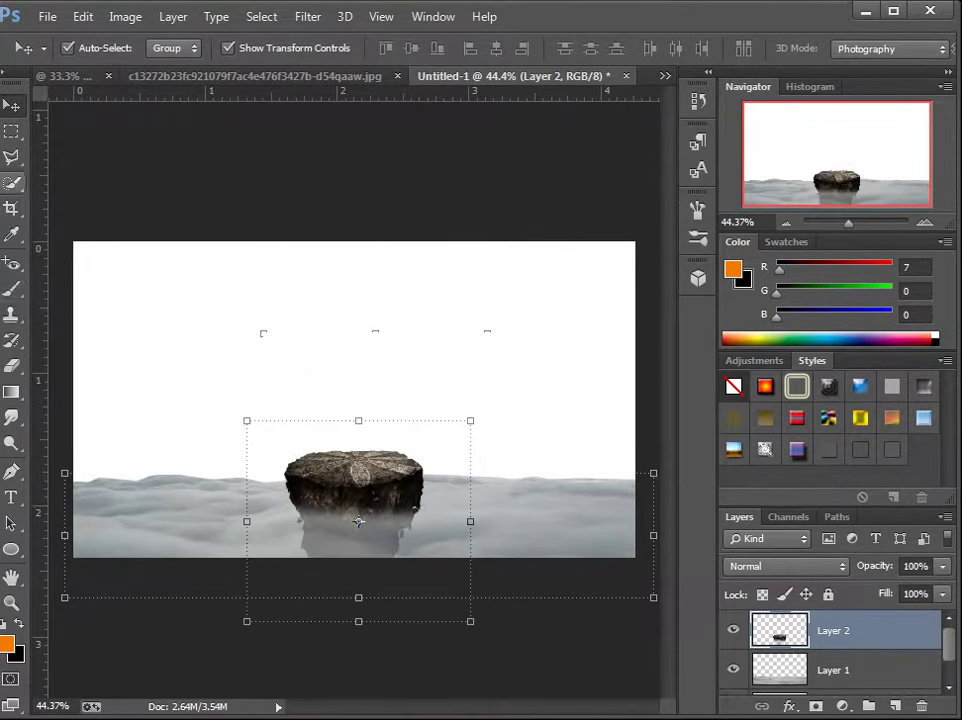
pyautogui.press('e')
pyautogui.moveTo(355, 528)
pyautogui.mouseDown()
pyautogui.moveTo(262, 413)
pyautogui.moveTo(270, 398)
pyautogui.moveTo(305, 390)
pyautogui.mouseUp()
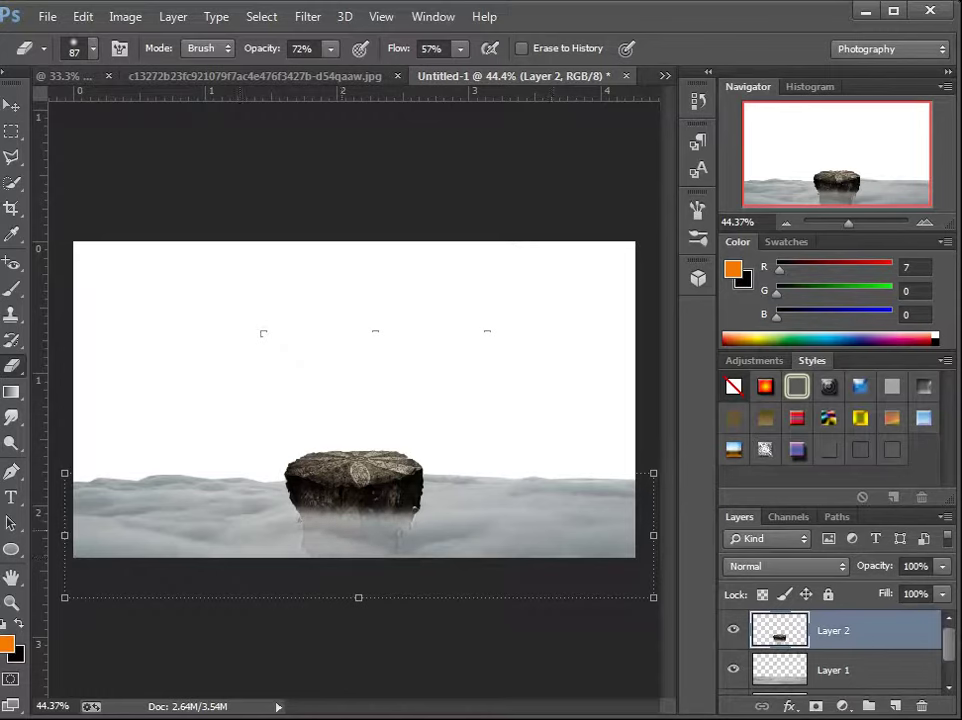
pyautogui.click(460, 48)
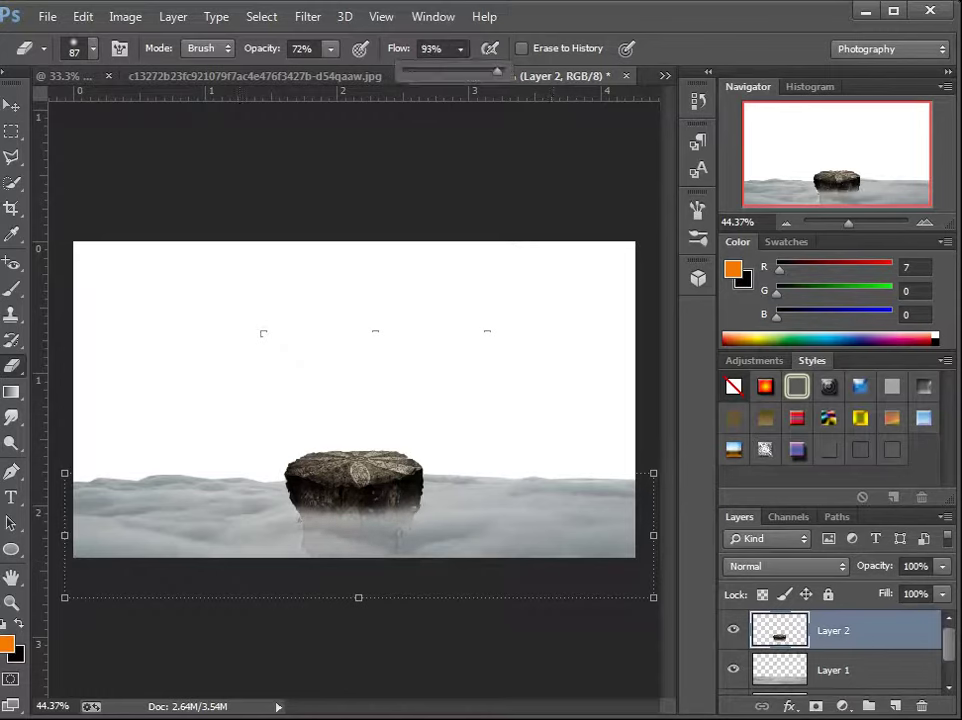
pyautogui.press('Return')
pyautogui.moveTo(290, 505); pyautogui.dragTo(400, 505)
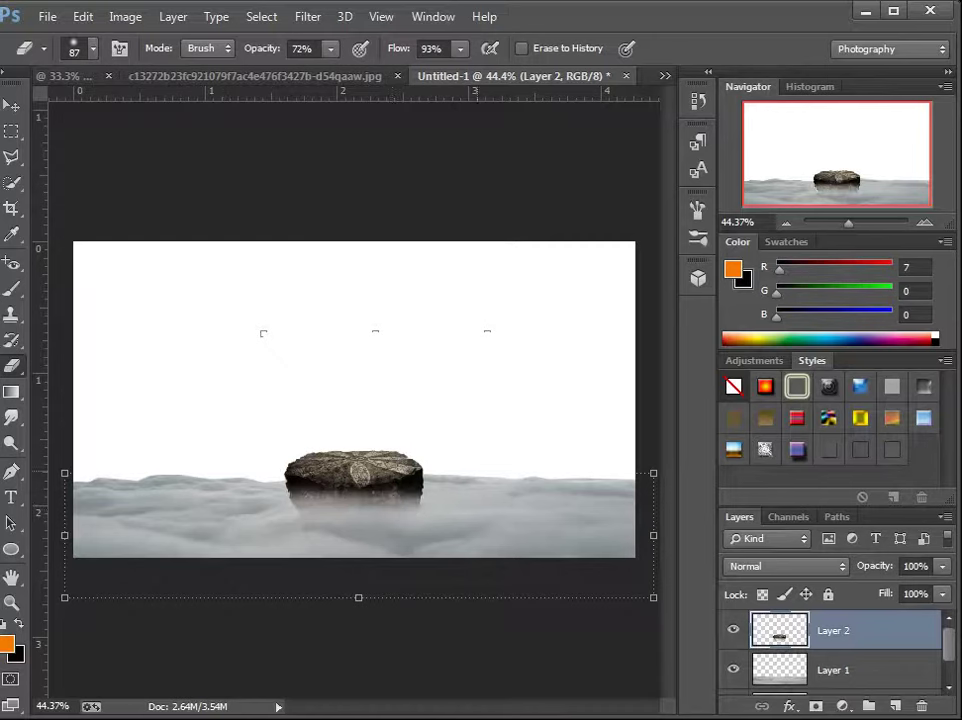
# Sink the rock further down into the fog.
pyautogui.press('v')
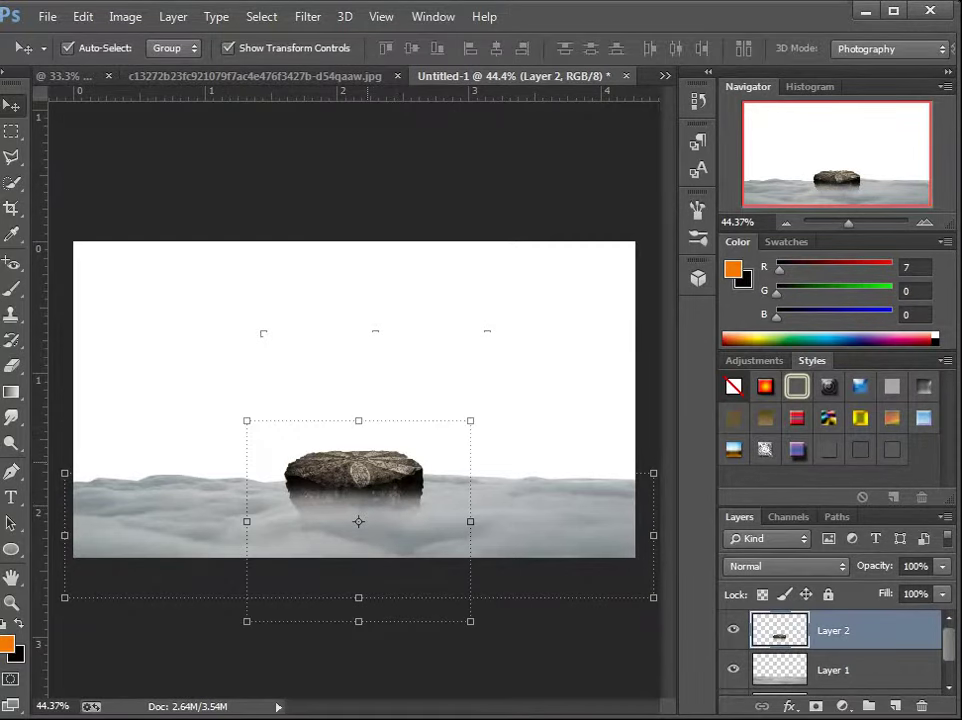
pyautogui.moveTo(355, 470); pyautogui.dragTo(355, 484)
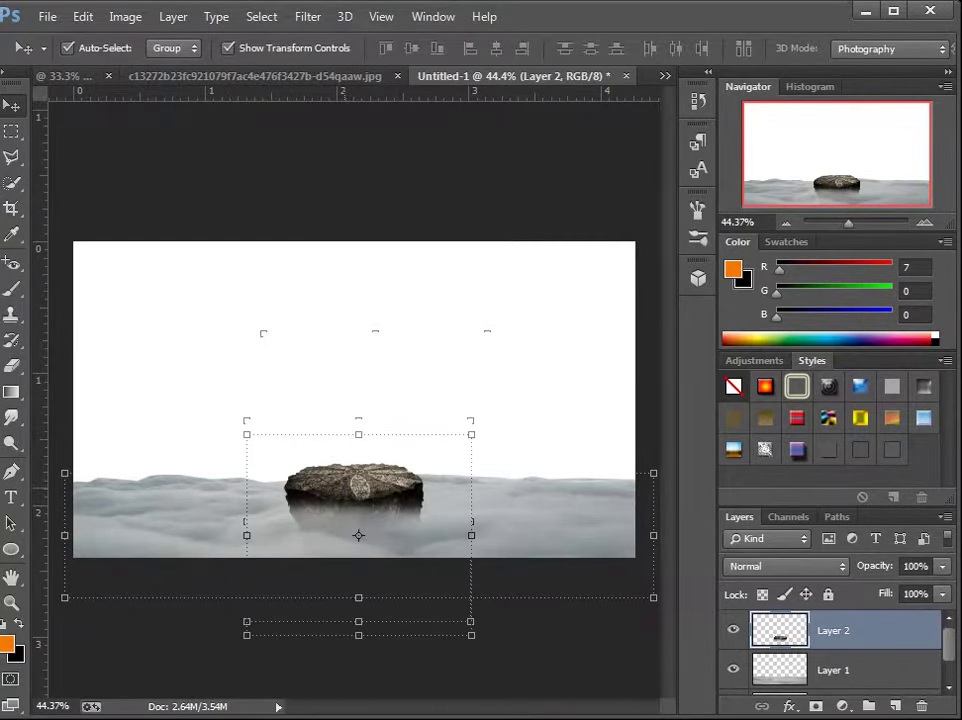
pyautogui.moveTo(370, 440); pyautogui.dragTo(370, 462)
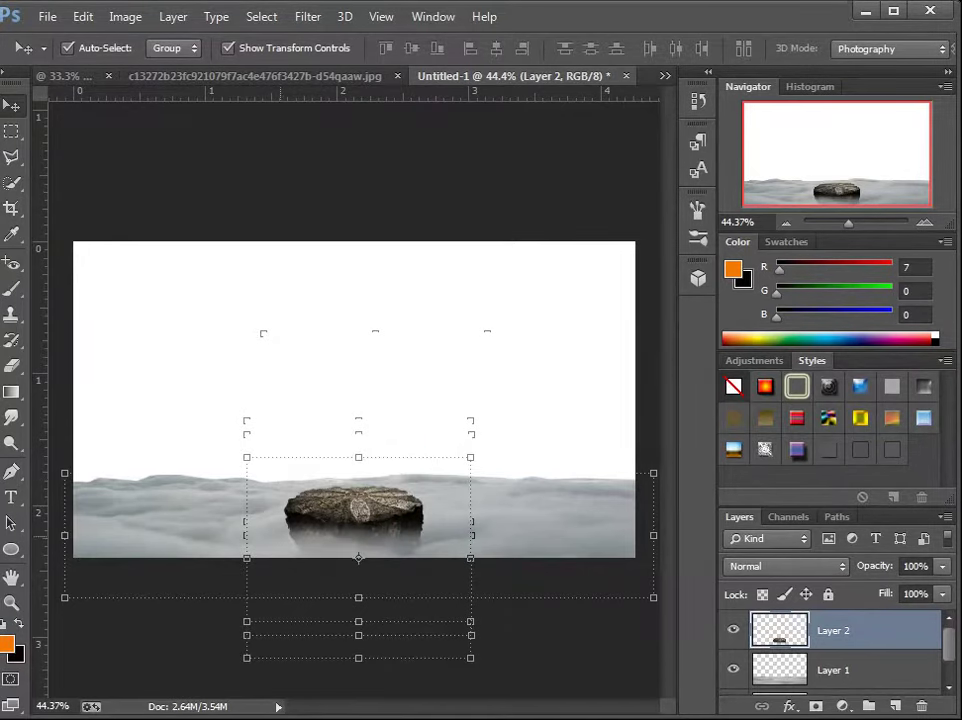
pyautogui.press('e')
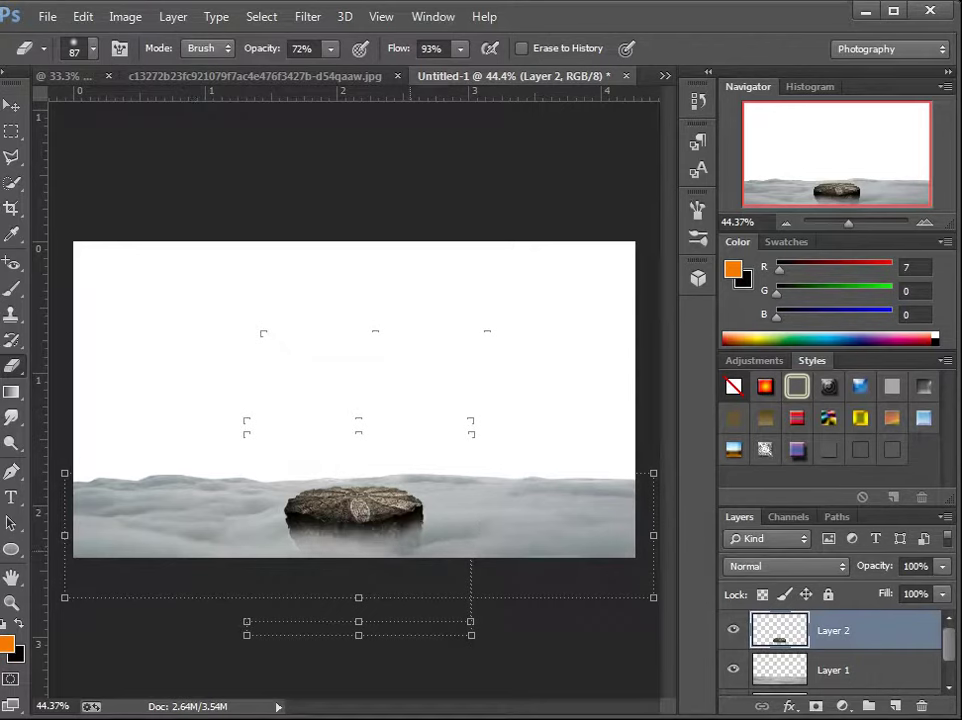
pyautogui.scroll(2, 530, 535)
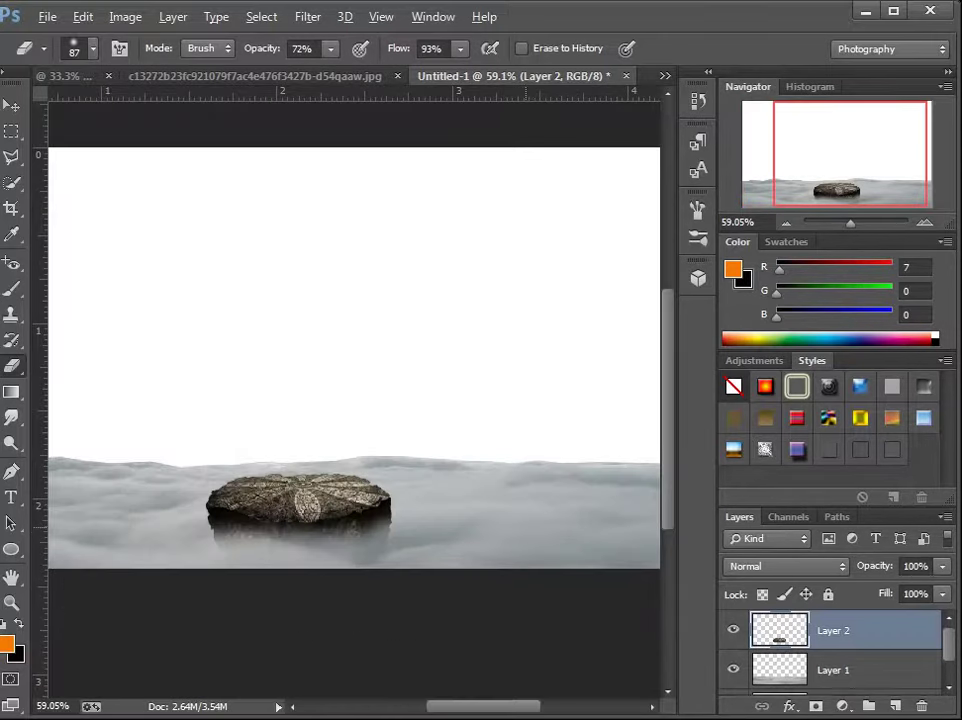
pyautogui.scroll(1, 530, 535)
pyautogui.scroll(1, 530, 535)
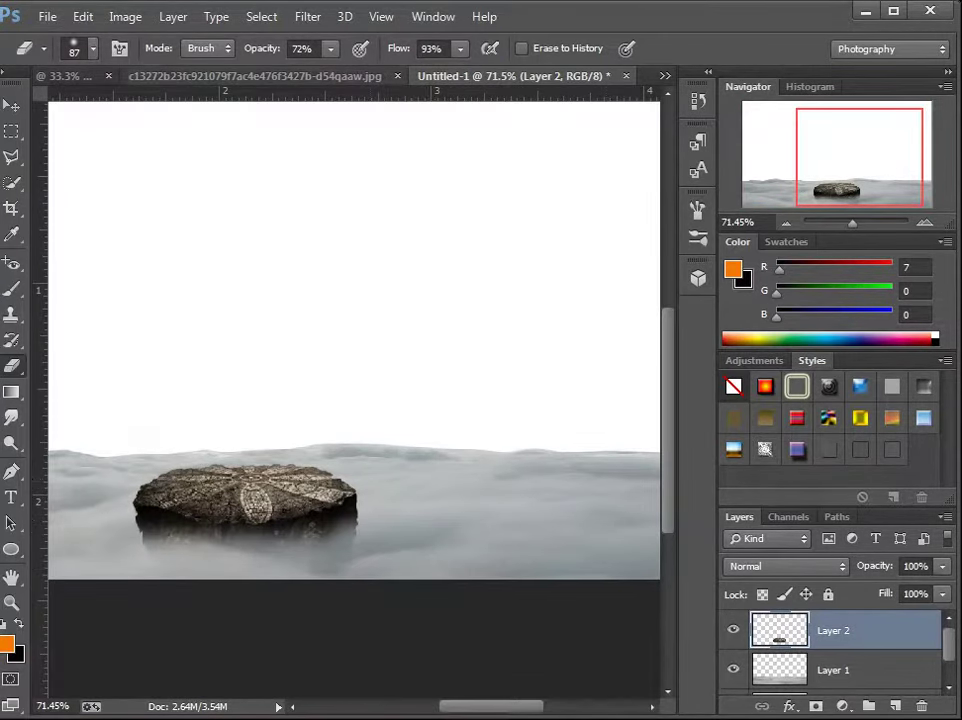
# Copy the whole SM EDIT (198).jpg photo into Untitled-1 as Layer 3.
pyautogui.moveTo(65, 76)
pyautogui.mouseDown()
pyautogui.moveTo(560, 342)
pyautogui.moveTo(760, 80)
pyautogui.mouseUp()
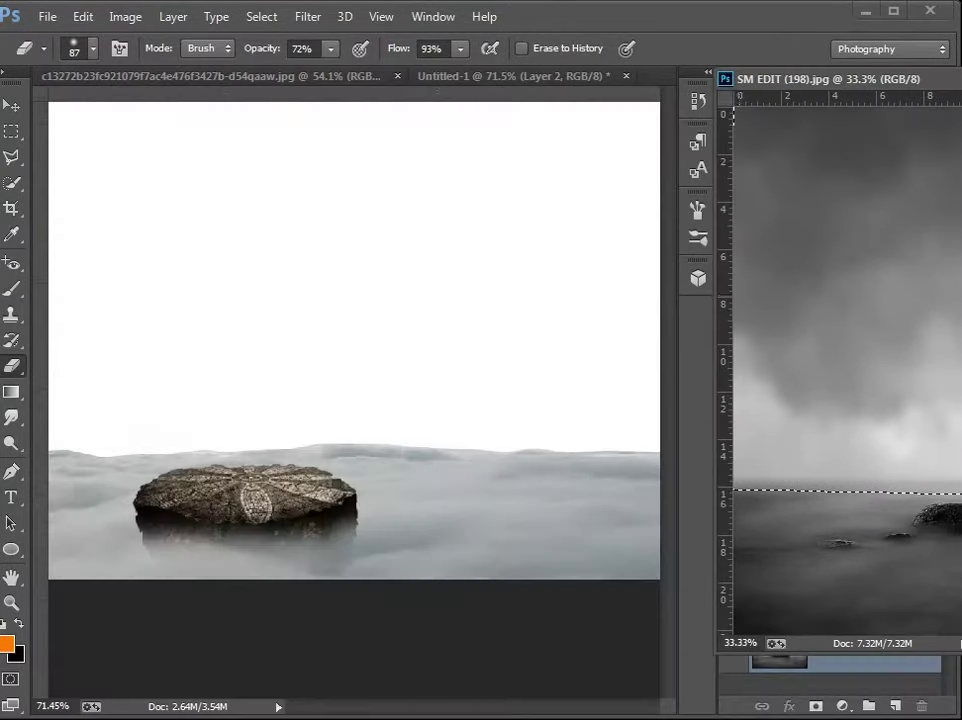
pyautogui.press('v')
pyautogui.moveTo(795, 505); pyautogui.dragTo(800, 515)
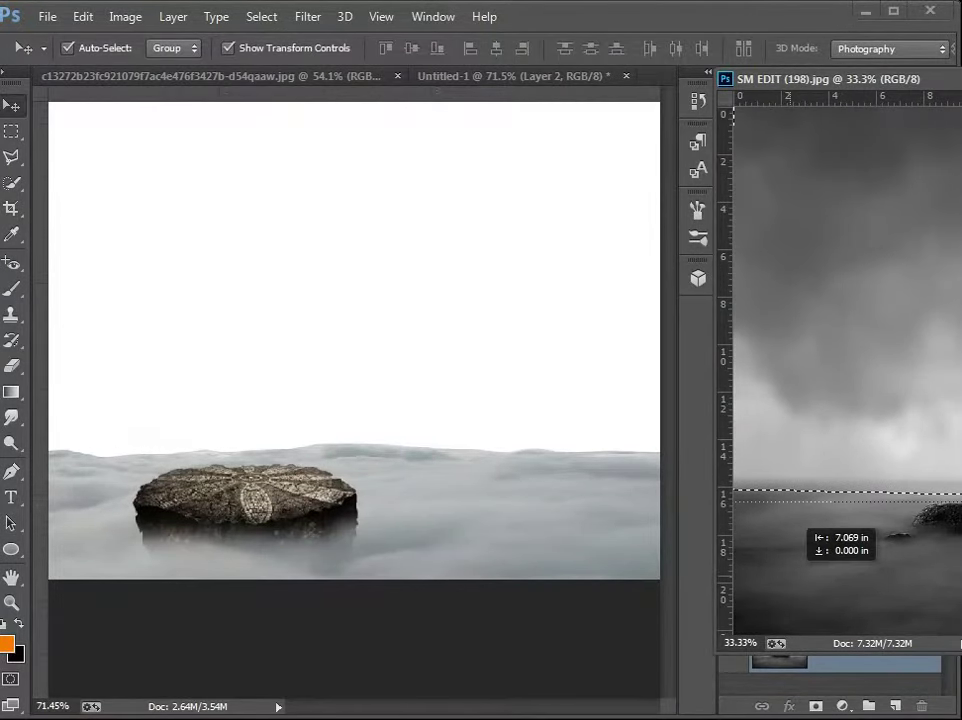
pyautogui.press('Return')
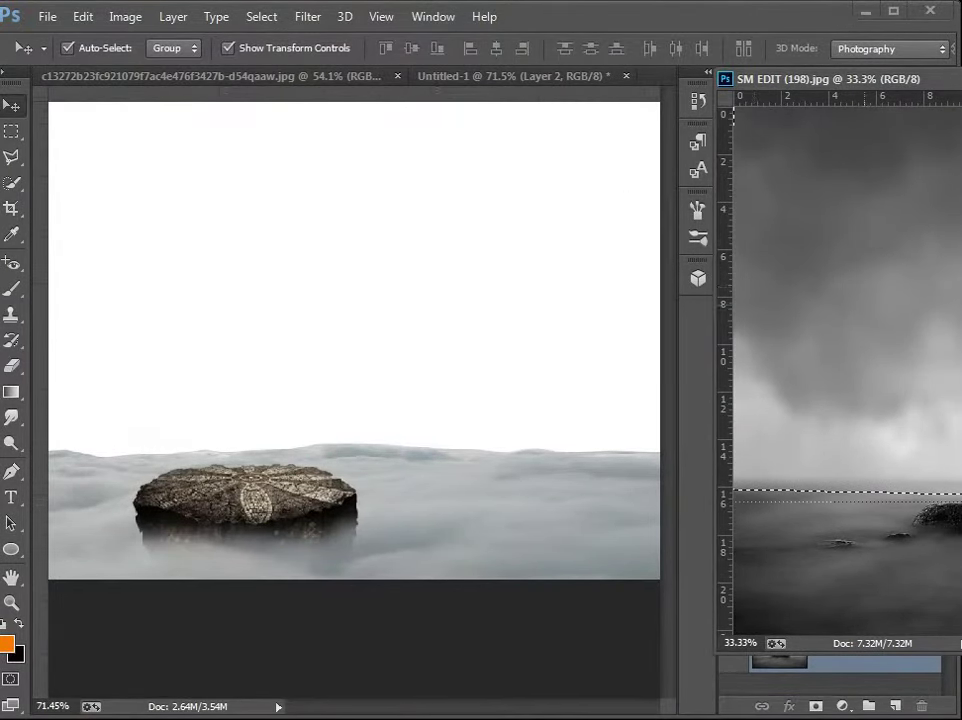
pyautogui.hotkey('ctrl', 'a')
pyautogui.moveTo(840, 300); pyautogui.dragTo(400, 340)
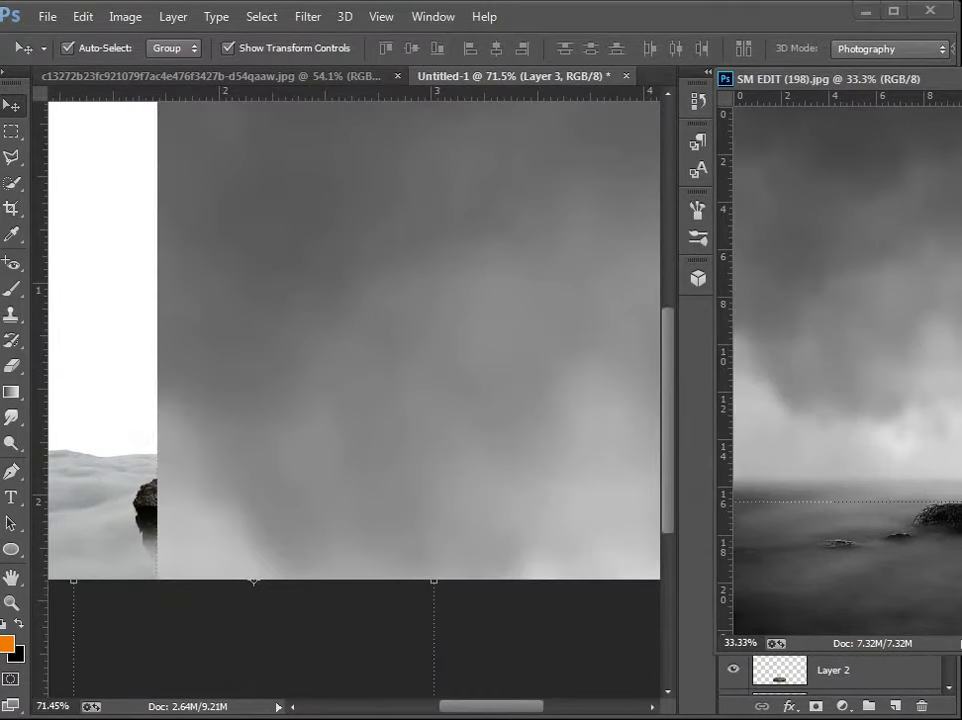
pyautogui.moveTo(800, 78); pyautogui.dragTo(565, 458)
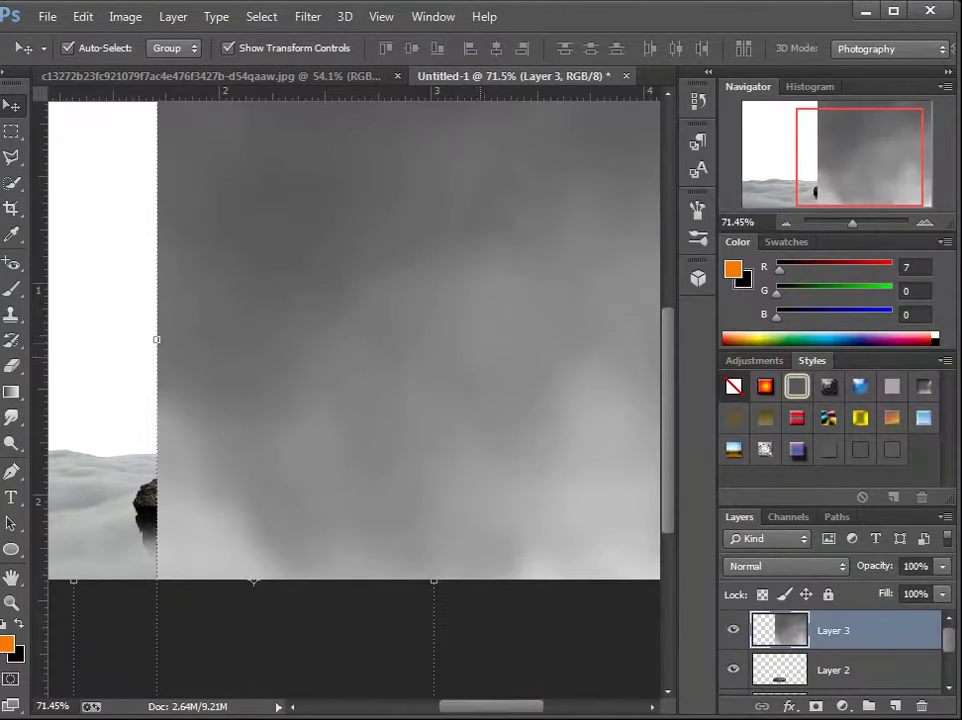
pyautogui.scroll(-5, 450, 400)
# Scale the Layer 3 stormy clouds to fill the full canvas.
pyautogui.hotkey('ctrl', 't')
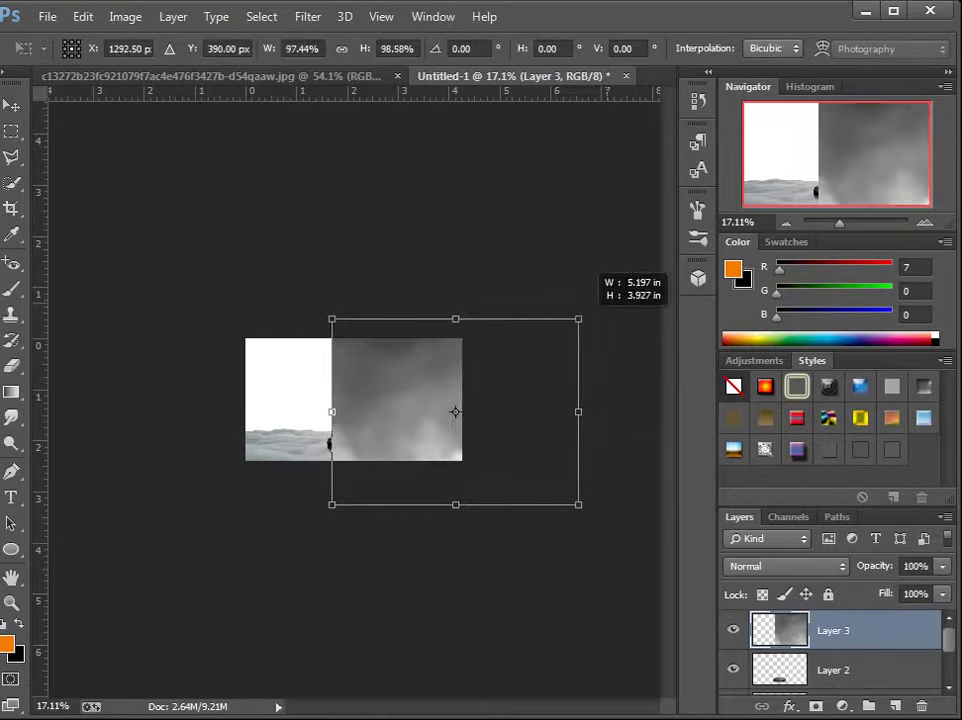
pyautogui.moveTo(603, 301)
pyautogui.mouseDown()
pyautogui.moveTo(509, 386)
pyautogui.moveTo(424, 340)
pyautogui.mouseUp()
pyautogui.moveTo(400, 390); pyautogui.dragTo(378, 380)
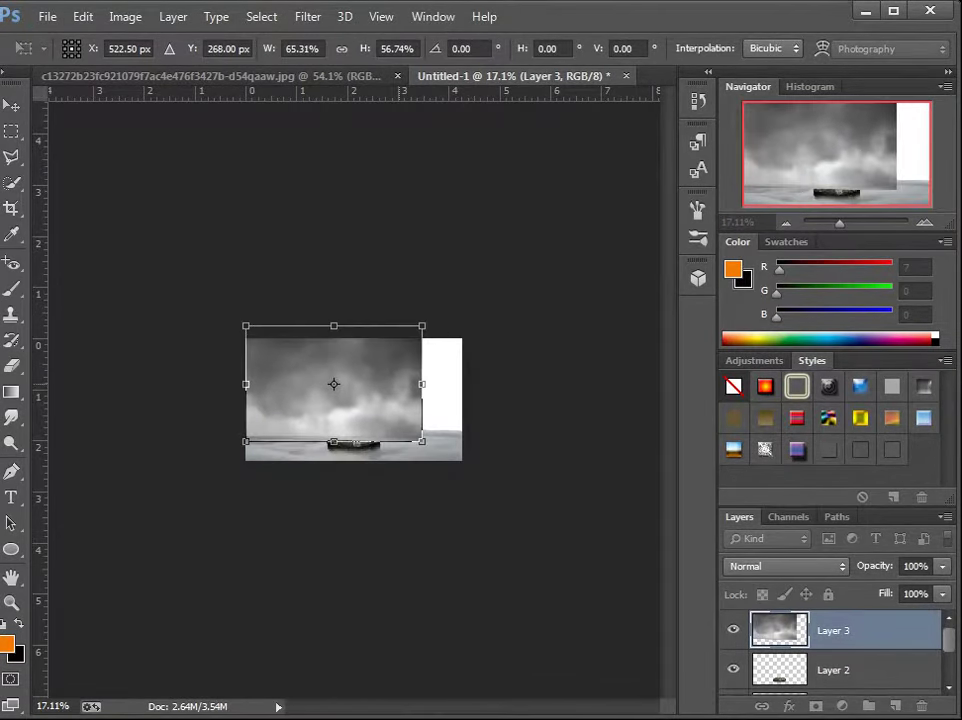
pyautogui.moveTo(422, 441); pyautogui.dragTo(469, 443)
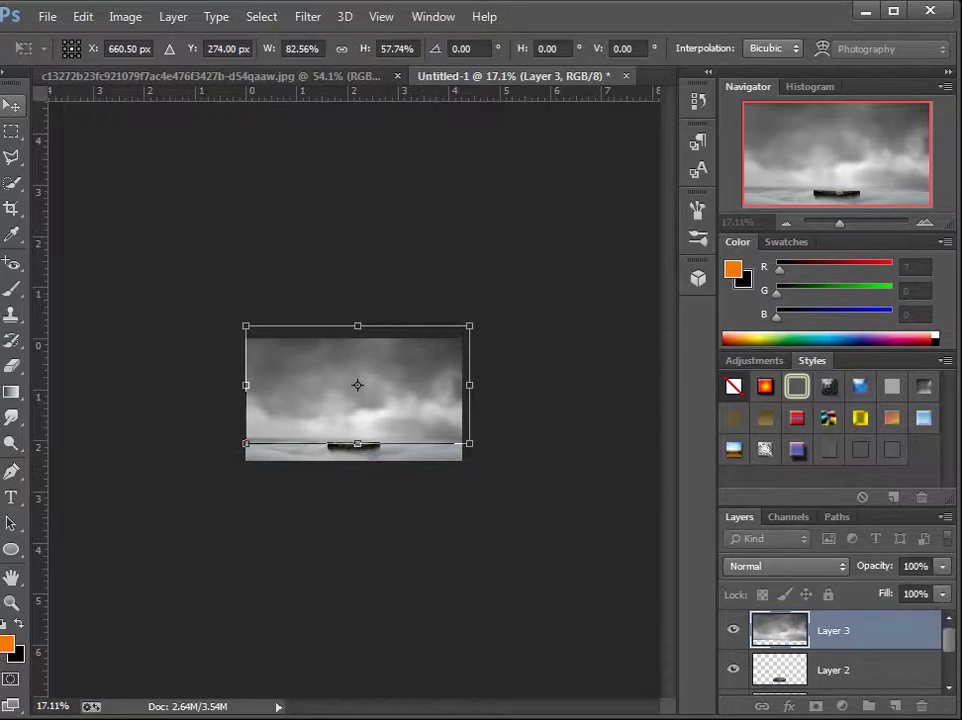
pyautogui.press('v')
pyautogui.press('Return')
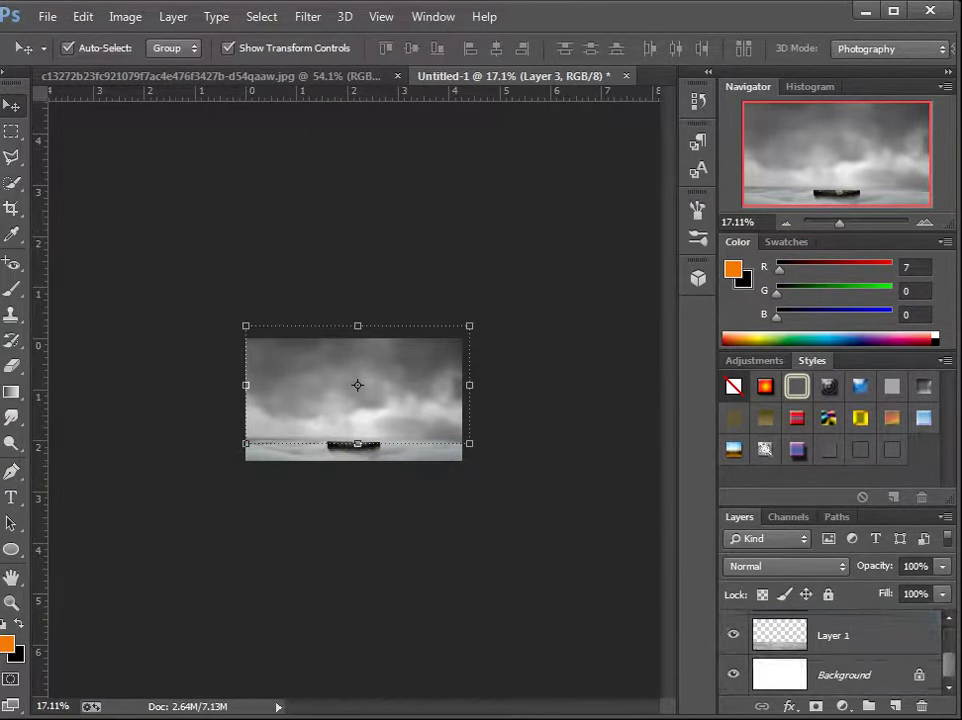
# Move Layer 3 just above Background so it sits behind the rock and fog.
pyautogui.moveTo(780, 630); pyautogui.dragTo(780, 648)
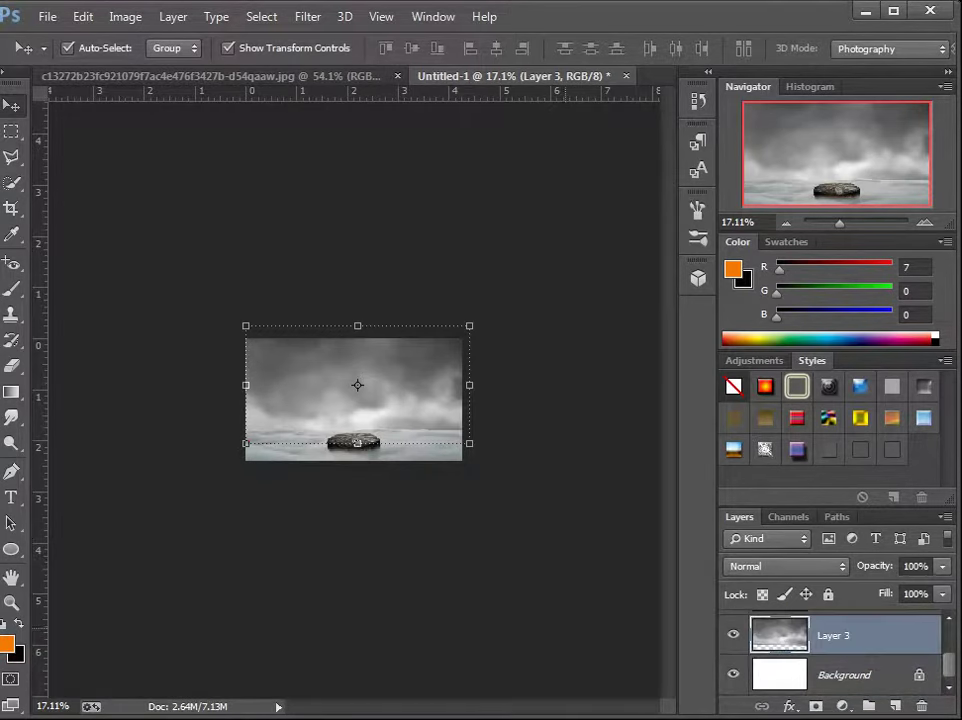
pyautogui.scroll(3, 355, 398)
pyautogui.scroll(-1, 355, 398)
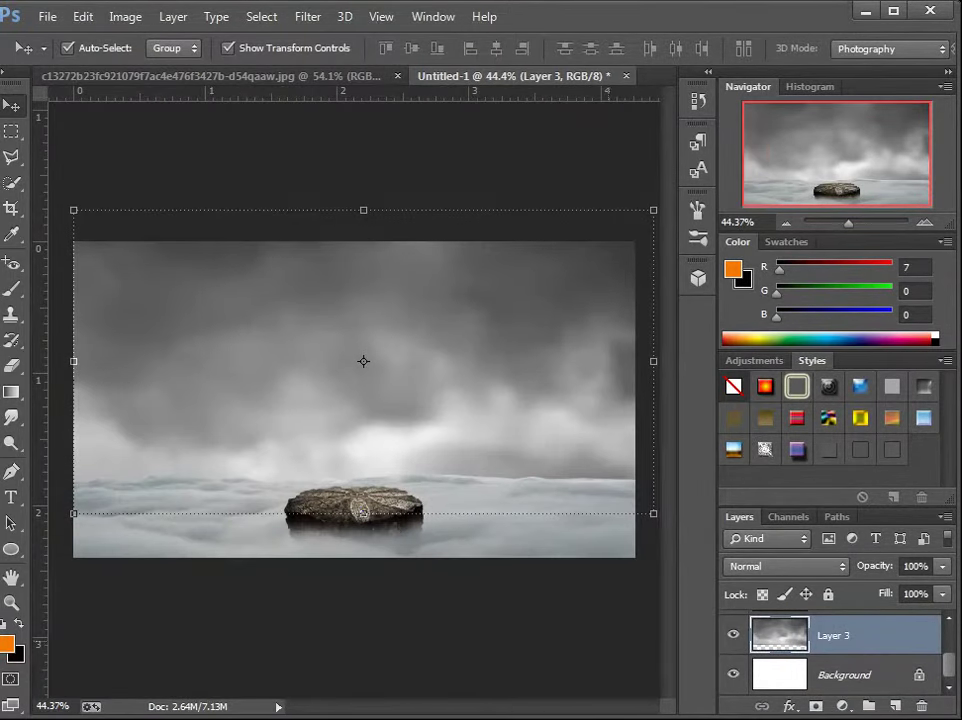
pyautogui.scroll(-1, 355, 398)
# Nudge the rock up and to the right.
pyautogui.press('e')
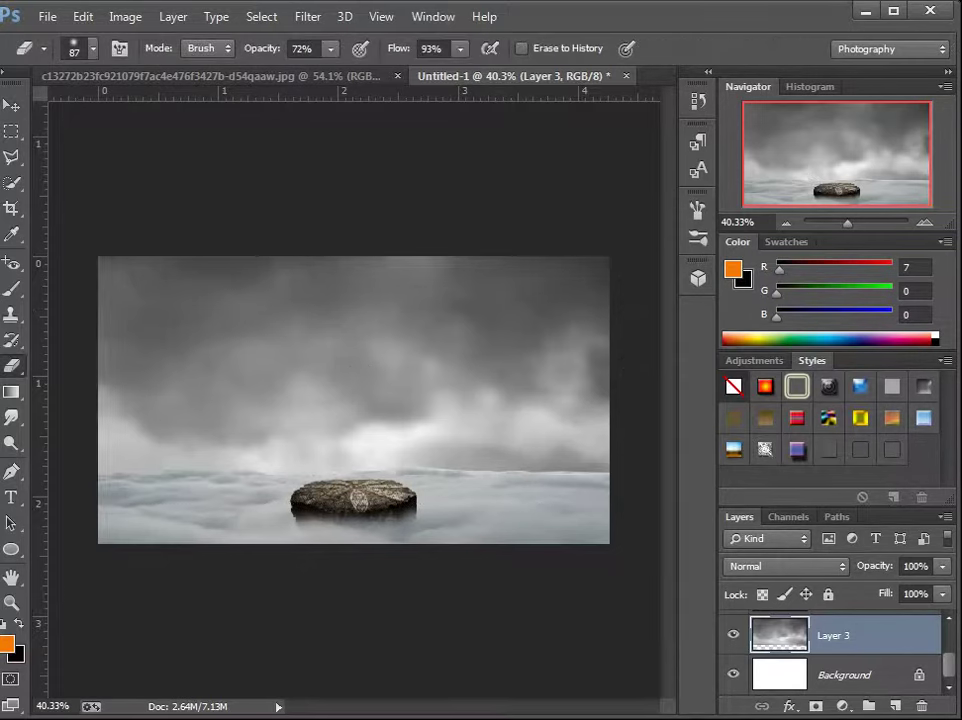
pyautogui.hotkey('alt', ']')
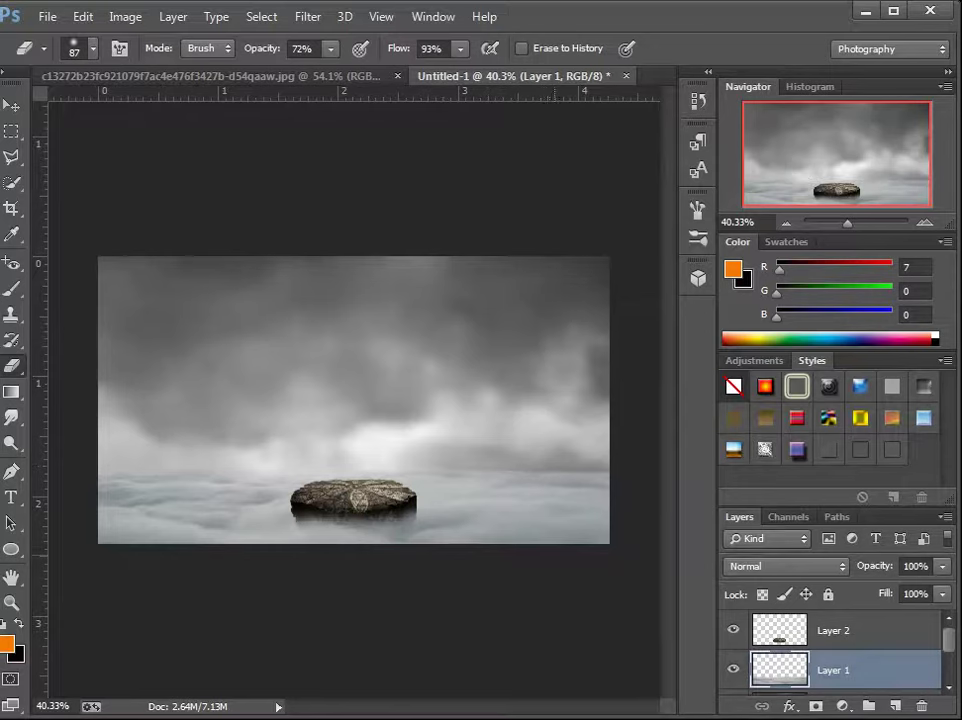
pyautogui.press('v')
pyautogui.moveTo(357, 523); pyautogui.dragTo(383, 543)
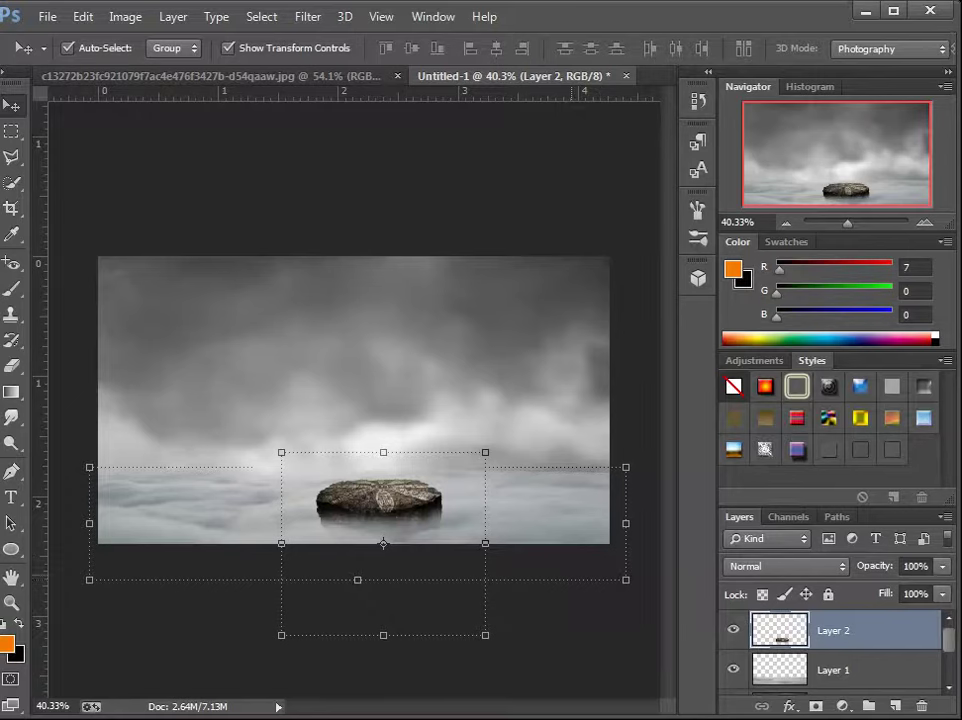
# Stretch the fog Layer 1 upward to 112.72% height and refit the view.
pyautogui.click(383, 543)
pyautogui.moveTo(357, 467); pyautogui.dragTo(357, 452)
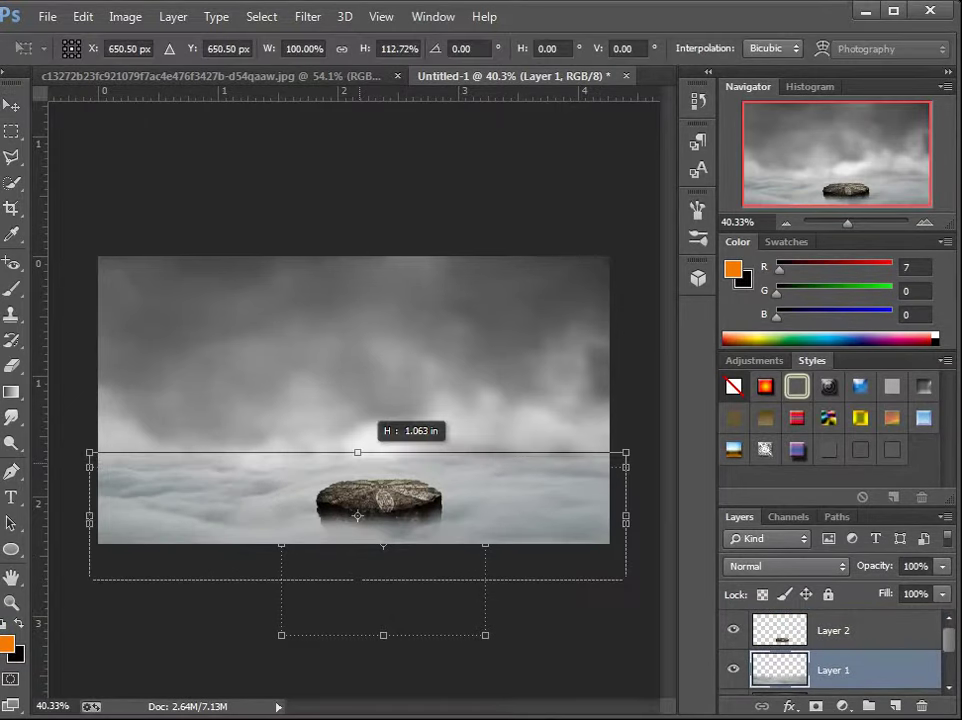
pyautogui.click(11, 104)
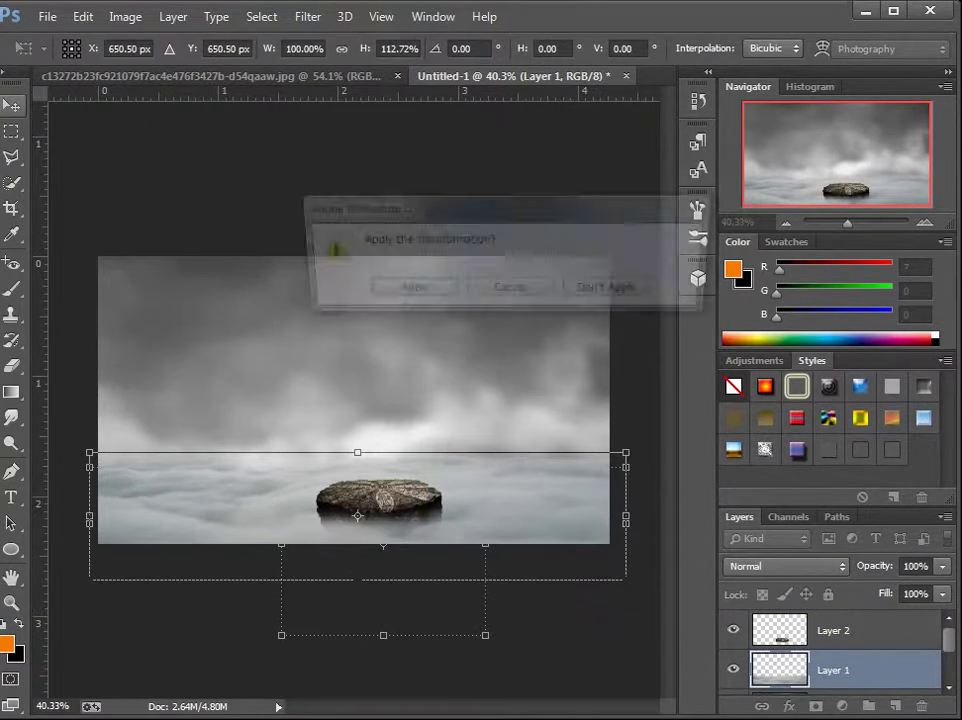
pyautogui.press('Return')
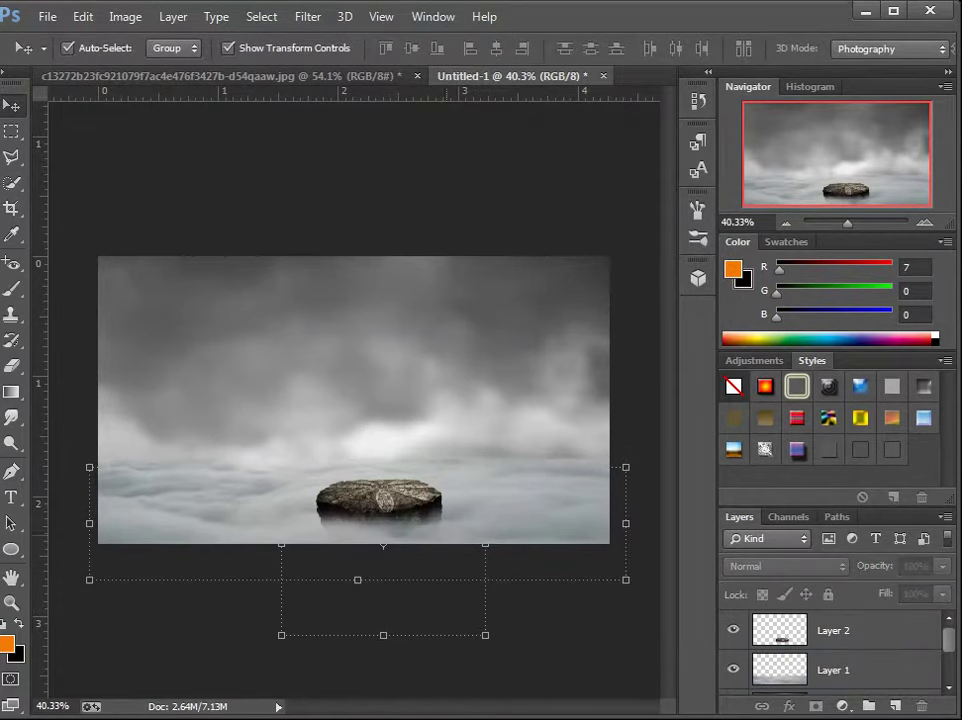
pyautogui.hotkey('ctrl', '0')
pyautogui.hotkey('ctrl', '-')
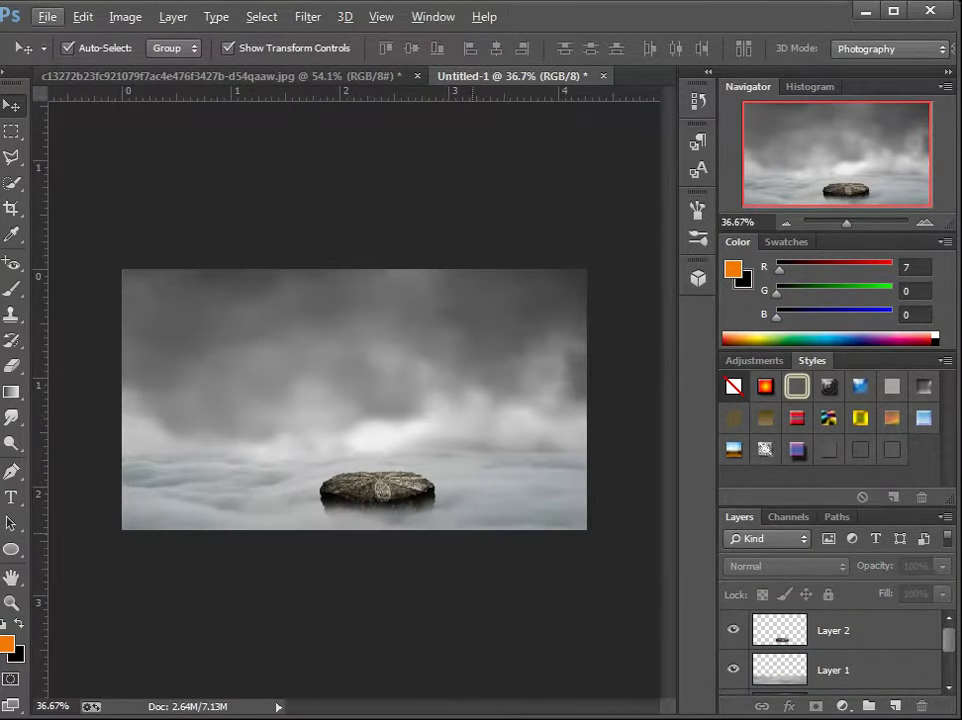
# Nudge the rock left, then drag the cut-out man into Untitled-1 and scale him onto the rock.
pyautogui.moveTo(380, 485); pyautogui.dragTo(360, 483)
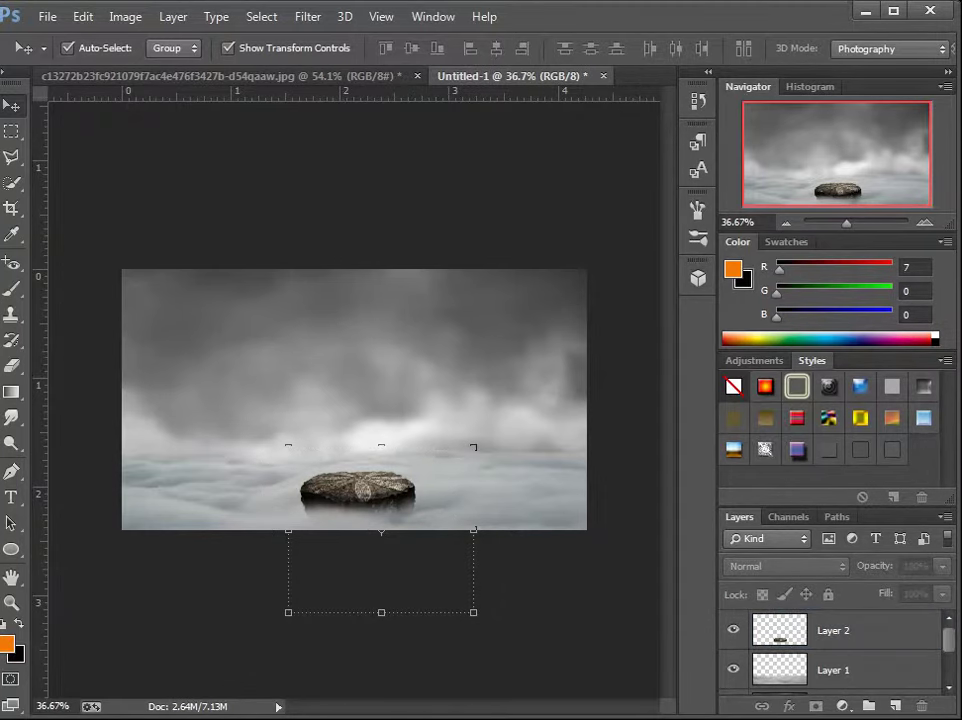
pyautogui.moveTo(220, 76); pyautogui.dragTo(640, 36)
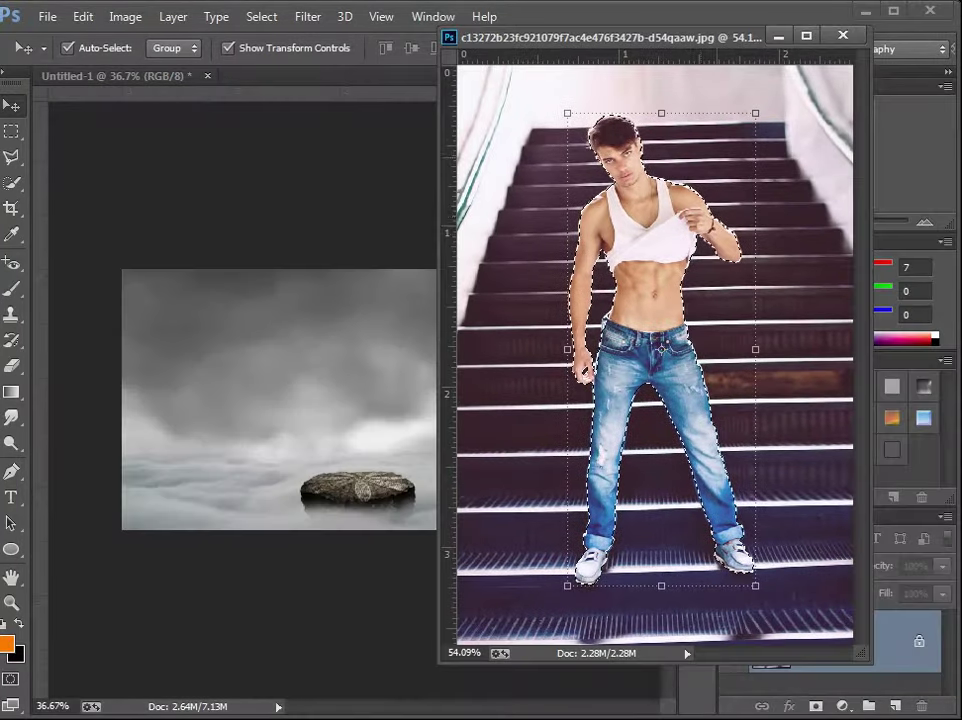
pyautogui.moveTo(650, 330); pyautogui.dragTo(352, 410)
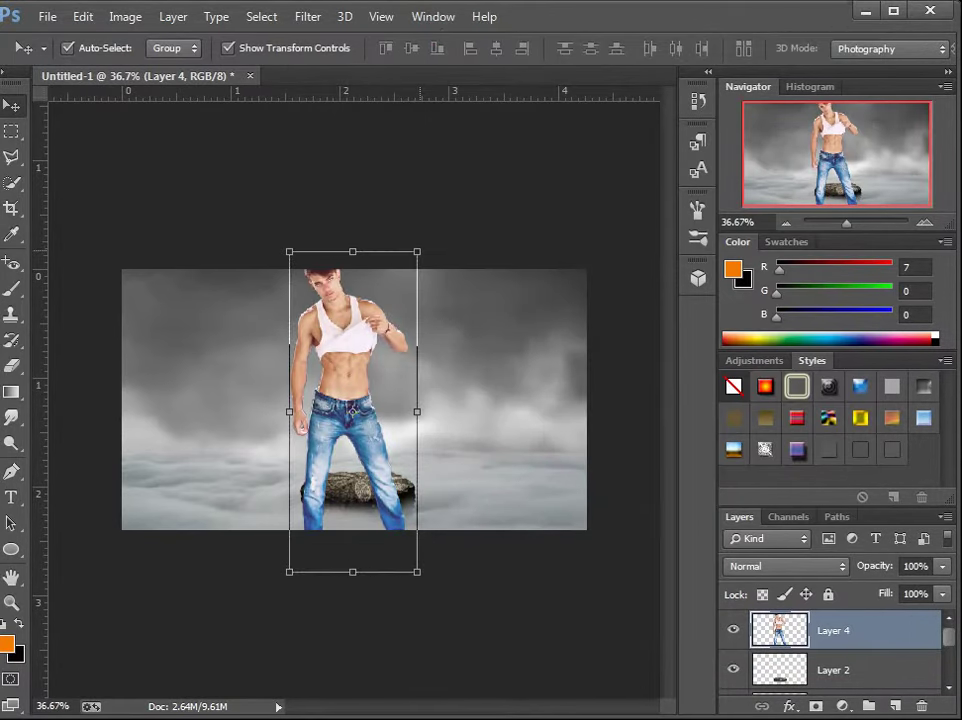
pyautogui.hotkey('ctrl', 't')
pyautogui.moveTo(417, 251)
pyautogui.mouseDown()
pyautogui.moveTo(365, 368)
pyautogui.moveTo(362, 316)
pyautogui.moveTo(390, 300)
pyautogui.mouseUp()
pyautogui.scroll(3, 409, 382)
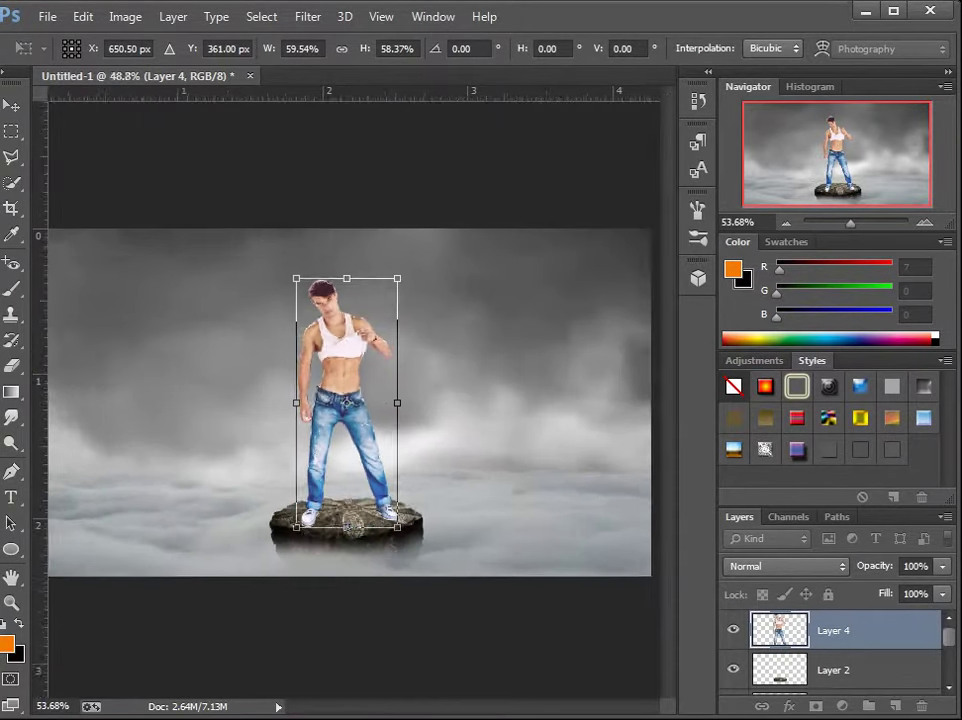
pyautogui.scroll(3, 409, 382)
pyautogui.moveTo(313, 297); pyautogui.dragTo(313, 289)
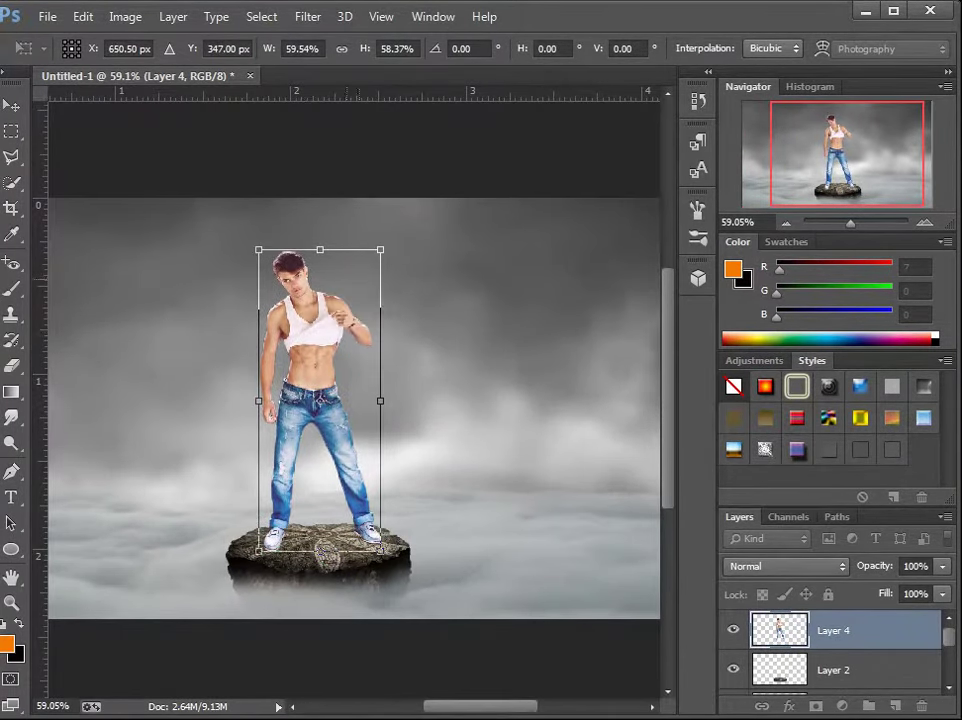
pyautogui.moveTo(319, 250); pyautogui.dragTo(319, 239)
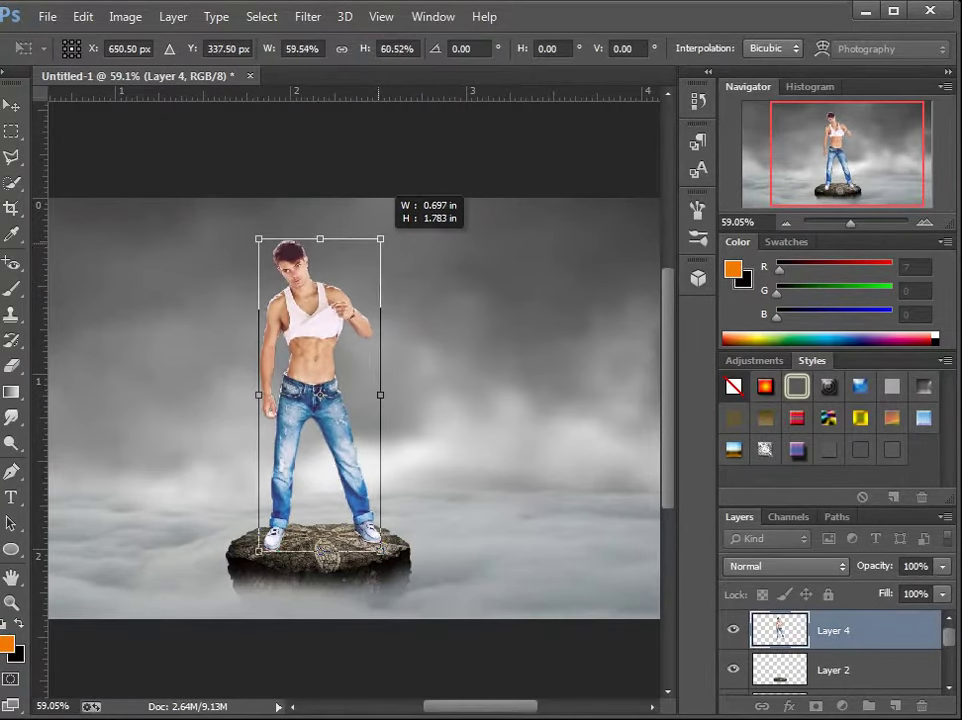
pyautogui.scroll(-2, 321, 550)
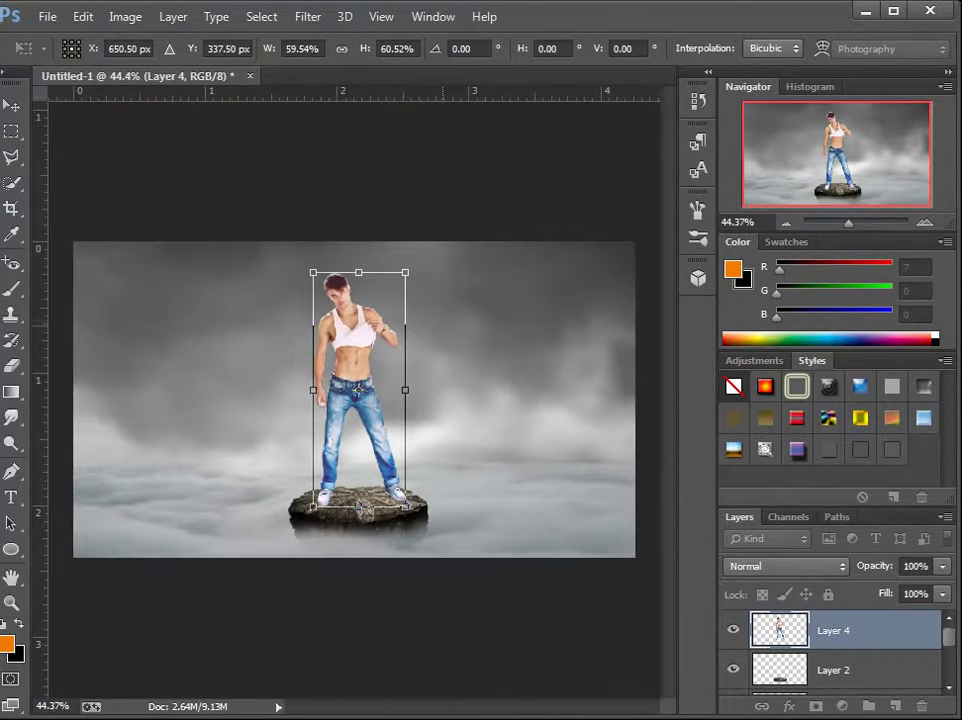
pyautogui.press('v')
pyautogui.press('Return')
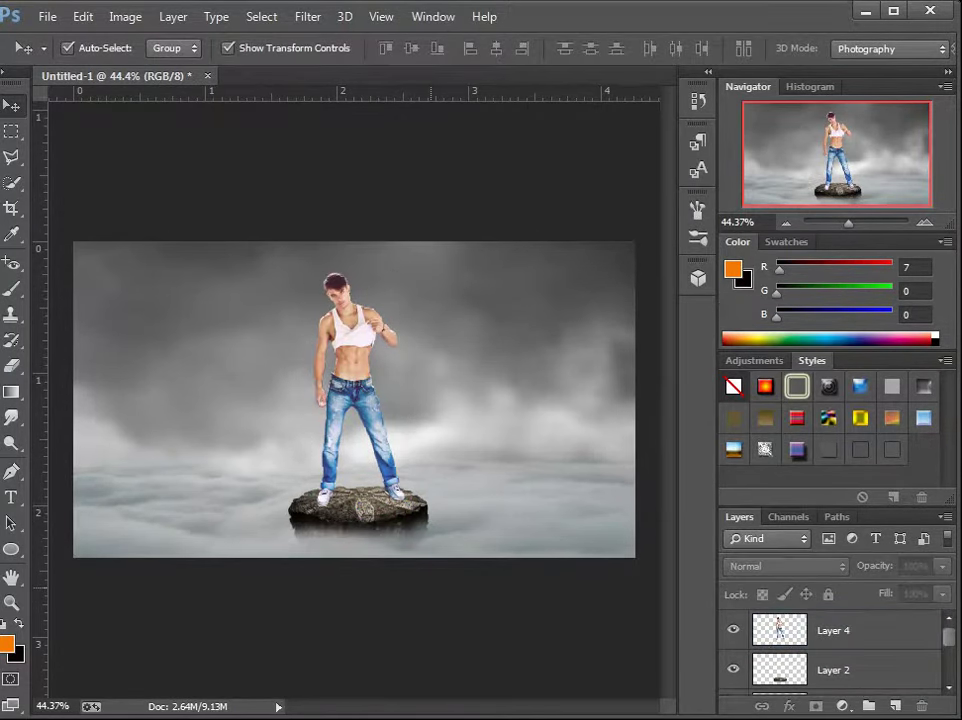
# Re-transform the man to about 103%, settling him left and down onto the rock.
pyautogui.scroll(1, 430, 453)
pyautogui.scroll(2, 430, 453)
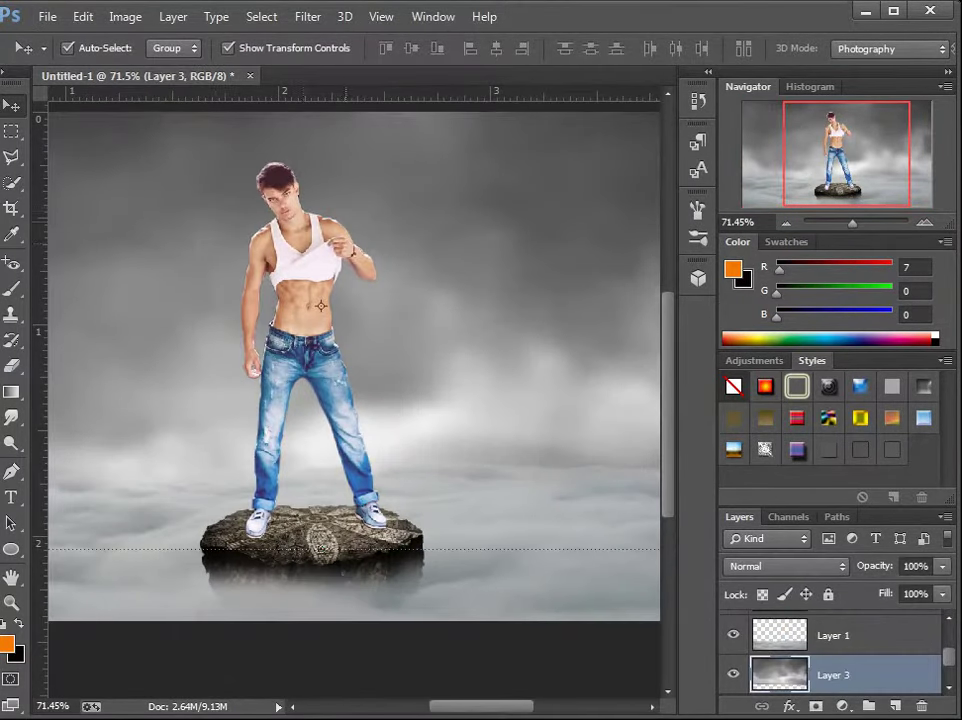
pyautogui.scroll(-2, 354, 400)
pyautogui.hotkey('ctrl', 't')
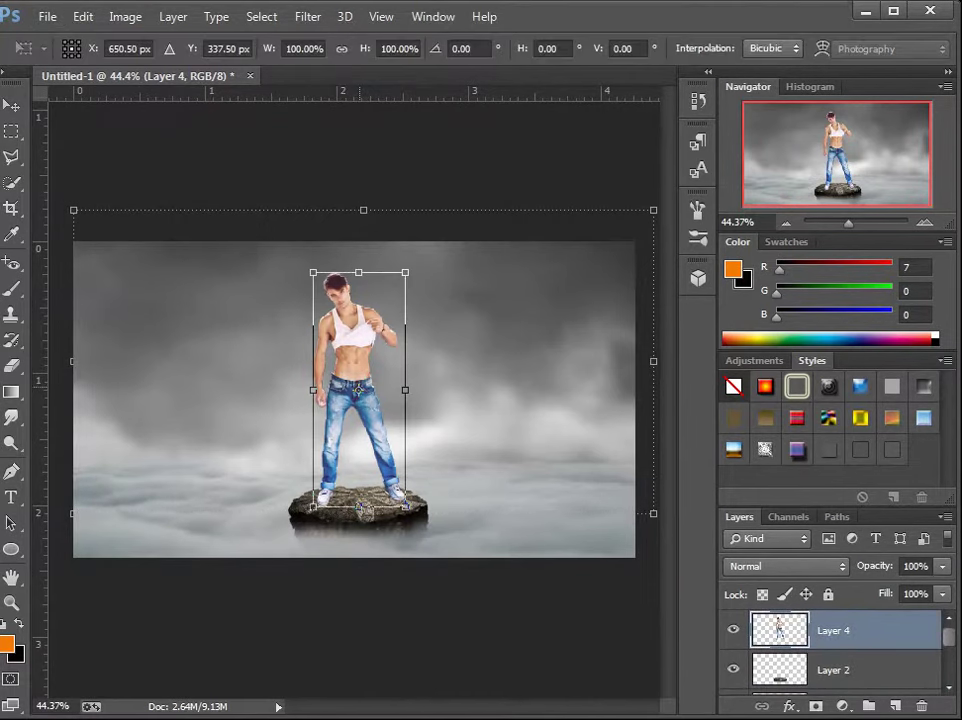
pyautogui.moveTo(405, 272); pyautogui.dragTo(413, 249)
pyautogui.moveTo(391, 316); pyautogui.dragTo(385, 322)
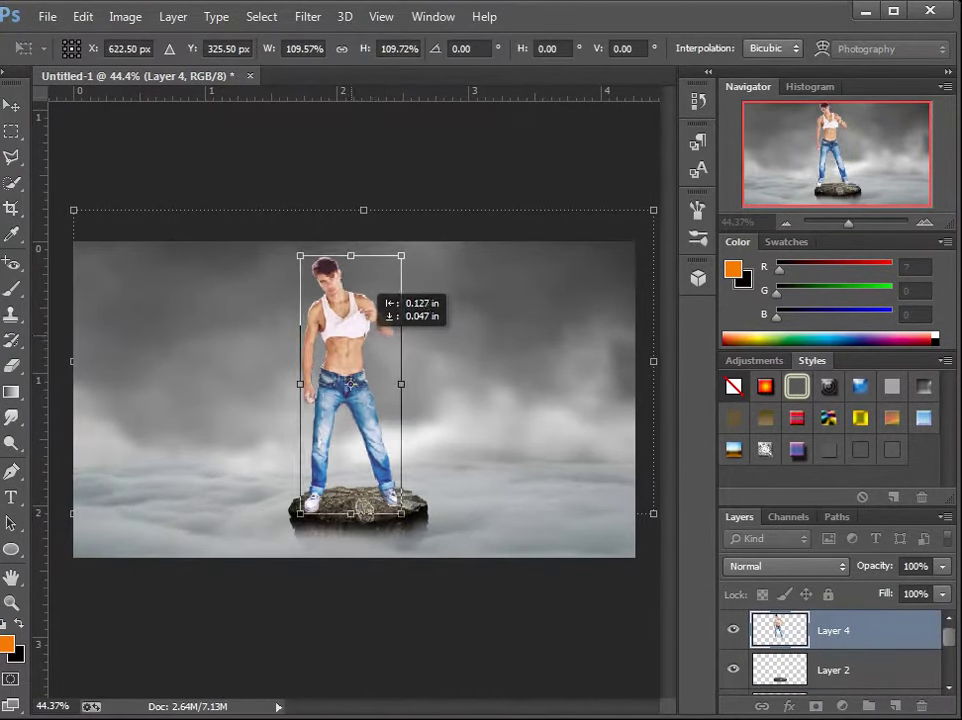
pyautogui.scroll(-1, 385, 322)
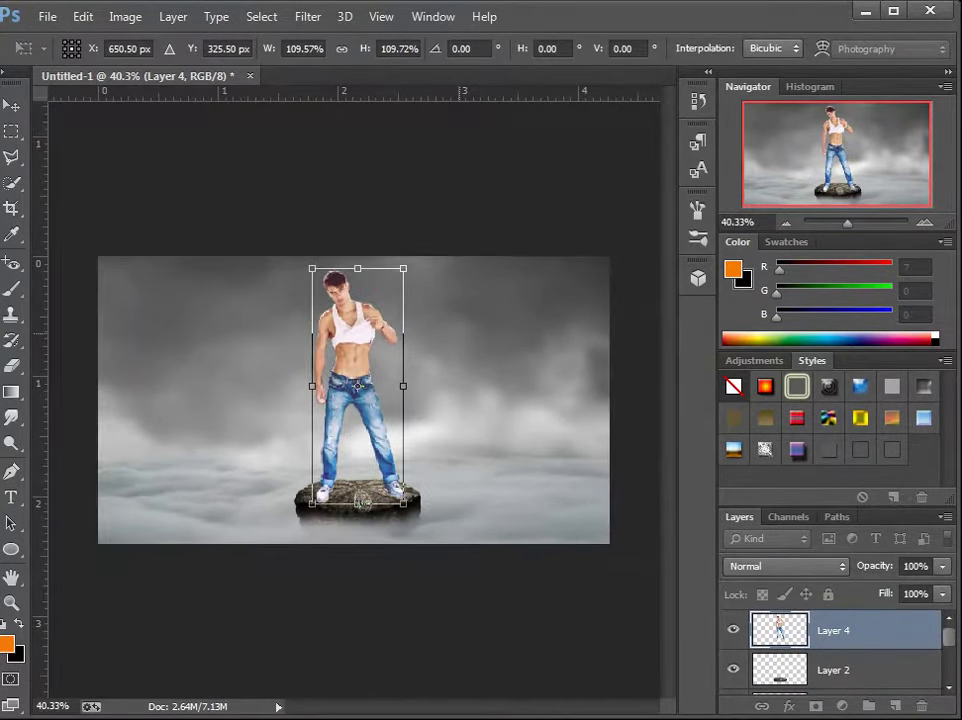
pyautogui.scroll(1, 357, 400)
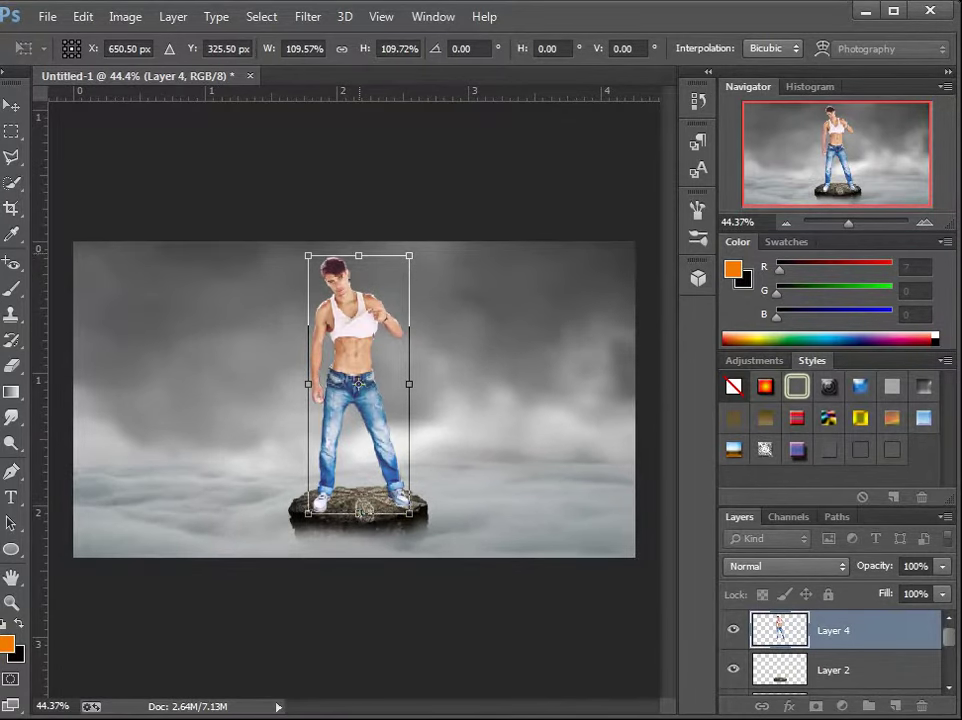
pyautogui.moveTo(358, 256)
pyautogui.mouseDown()
pyautogui.moveTo(356, 267)
pyautogui.moveTo(403, 268)
pyautogui.mouseUp()
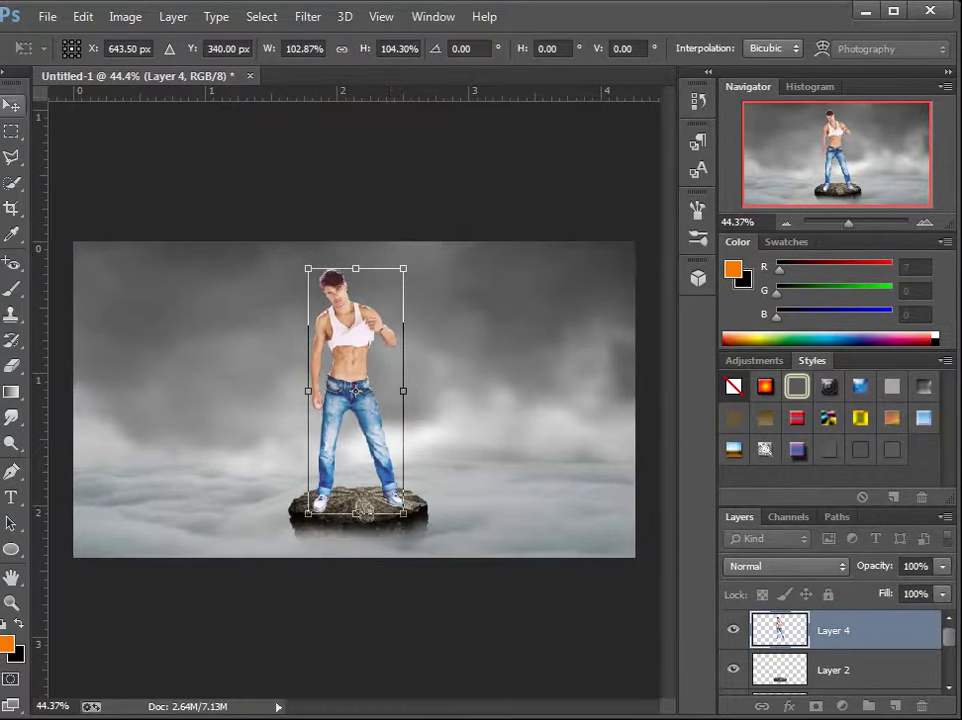
pyautogui.click(11, 104)
pyautogui.press('Return')
pyautogui.click(648, 470)
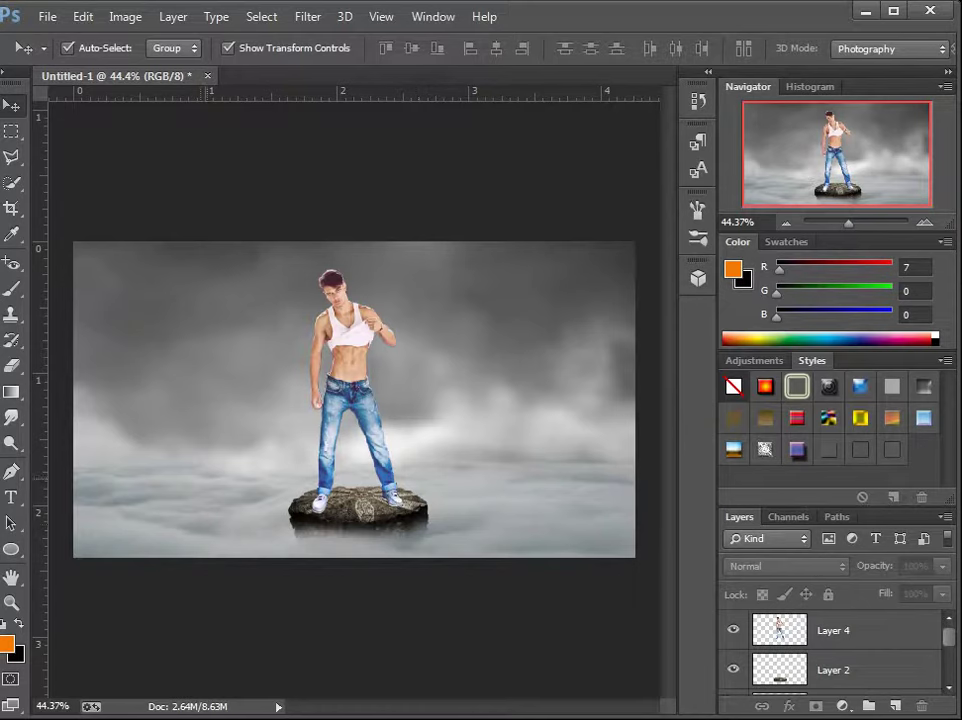
# Nudge the man slightly right and pick the Dodge tool with Layer 4 selected.
pyautogui.moveTo(340, 330); pyautogui.dragTo(343, 330)
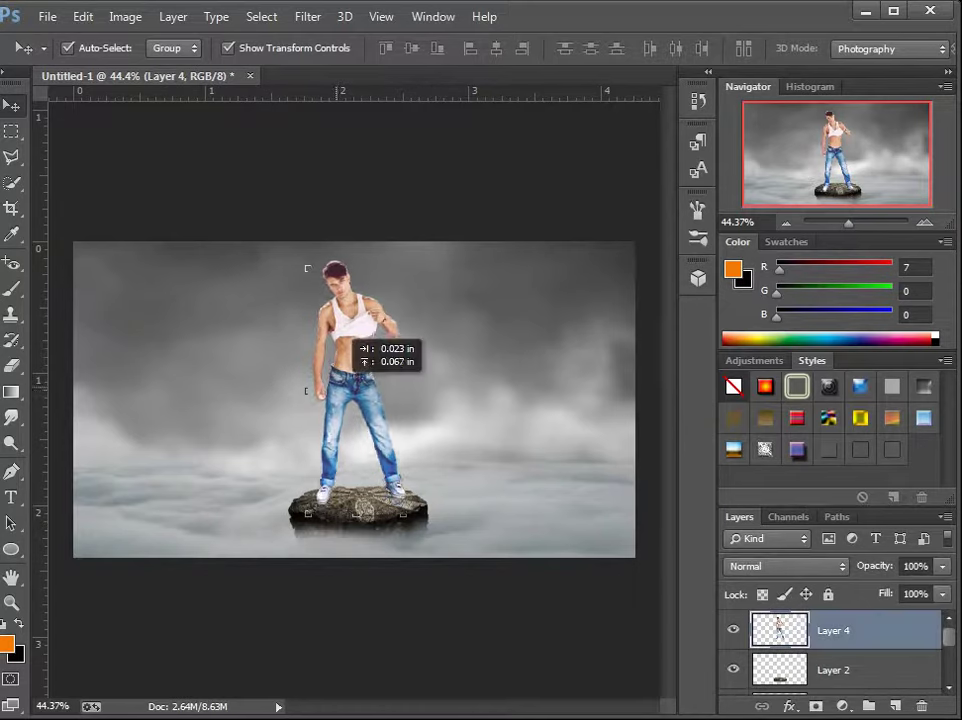
pyautogui.click(648, 470)
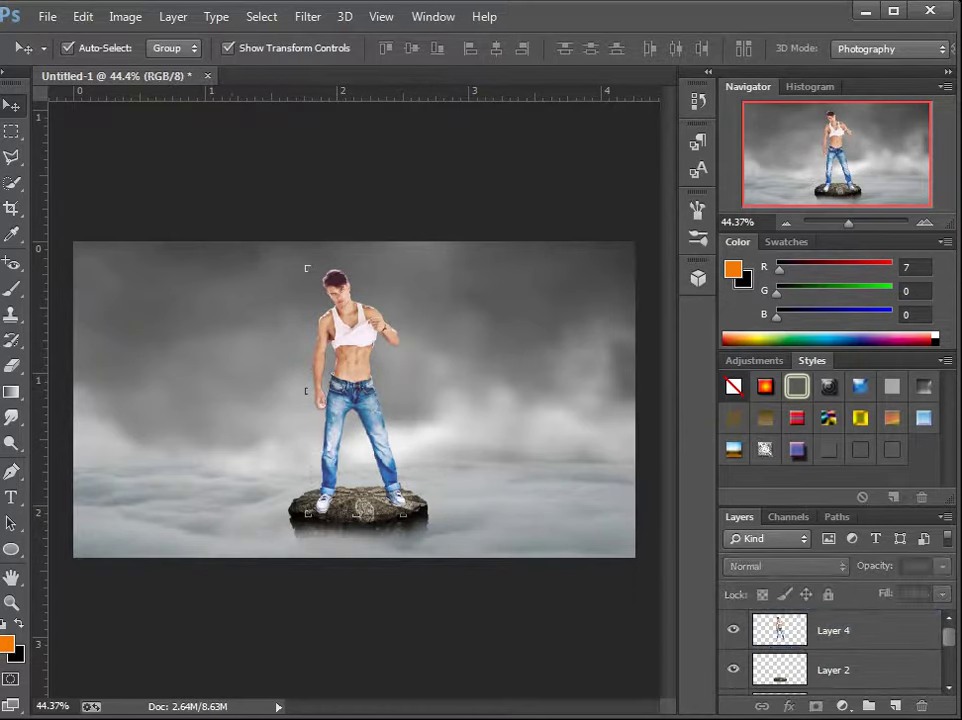
pyautogui.press('o')
pyautogui.hotkey('alt', '.')
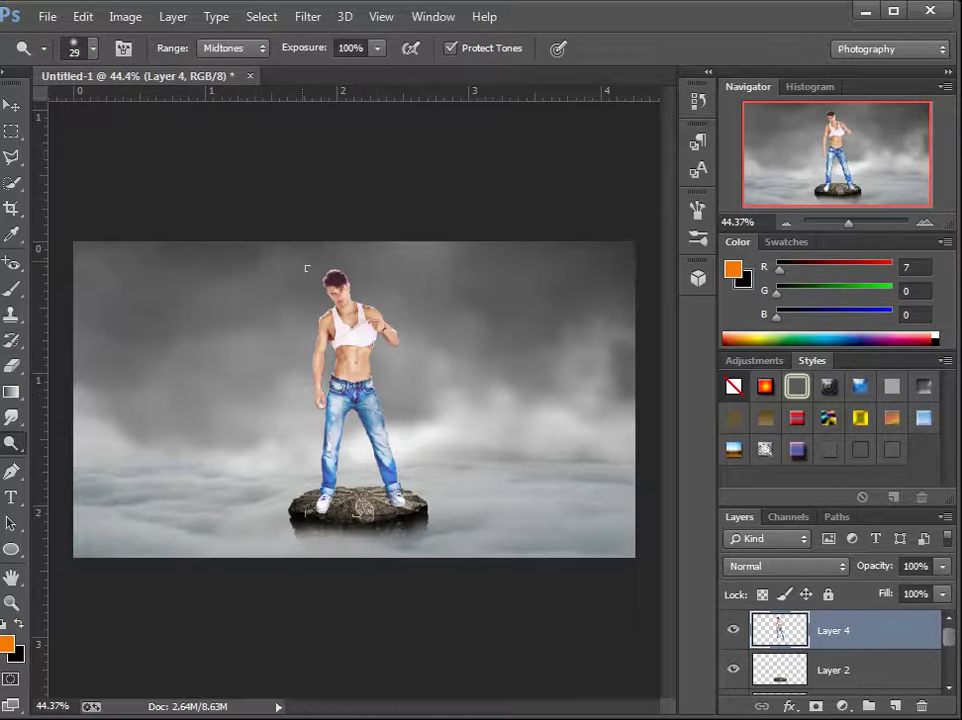
# Undo three unwanted dodge strokes with Edit > Step Backward.
pyautogui.click(83, 16)
pyautogui.click(160, 50)
pyautogui.click(83, 16)
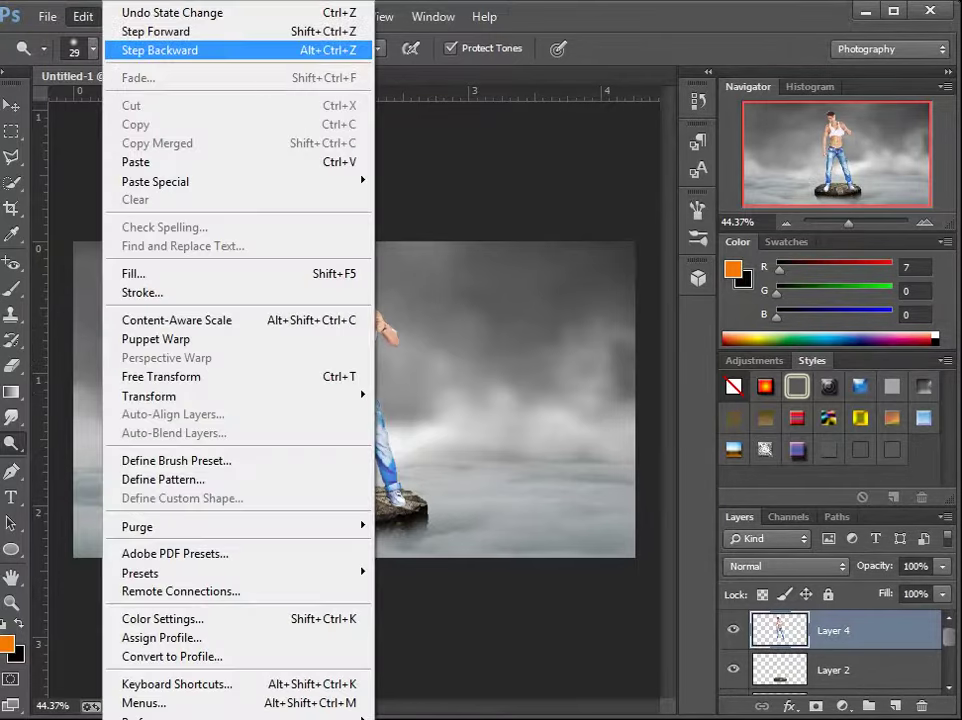
pyautogui.click(160, 50)
pyautogui.click(83, 16)
pyautogui.click(160, 50)
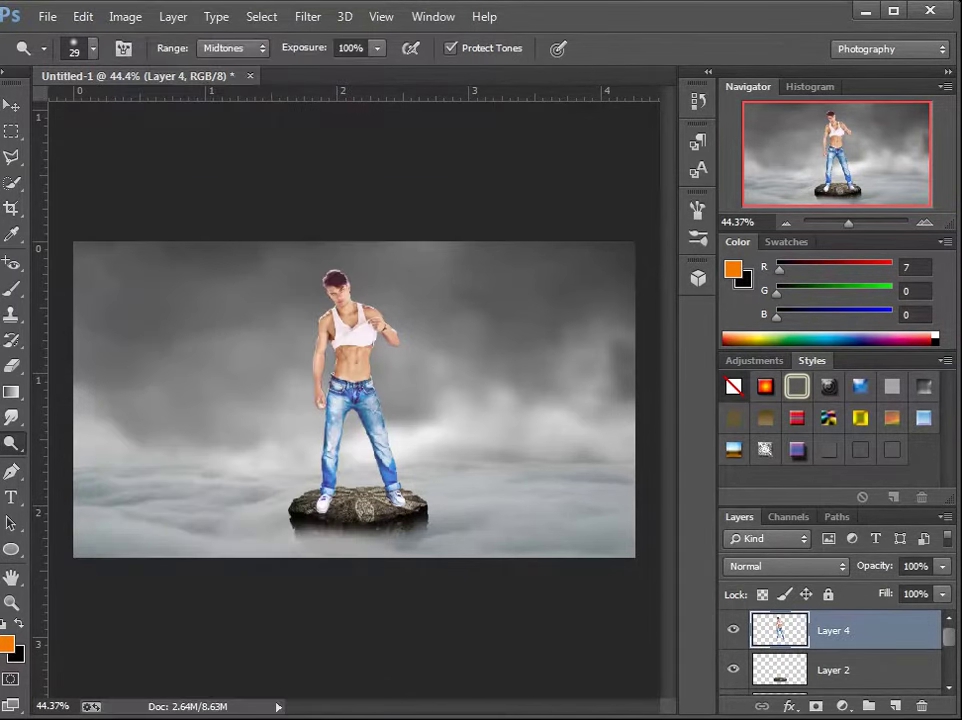
# Dodge the man's left arm and shoulder, right arm, and shirt over the upper abdomen.
pyautogui.scroll(2, 399, 306)
pyautogui.scroll(1, 399, 306)
pyautogui.scroll(1, 399, 306)
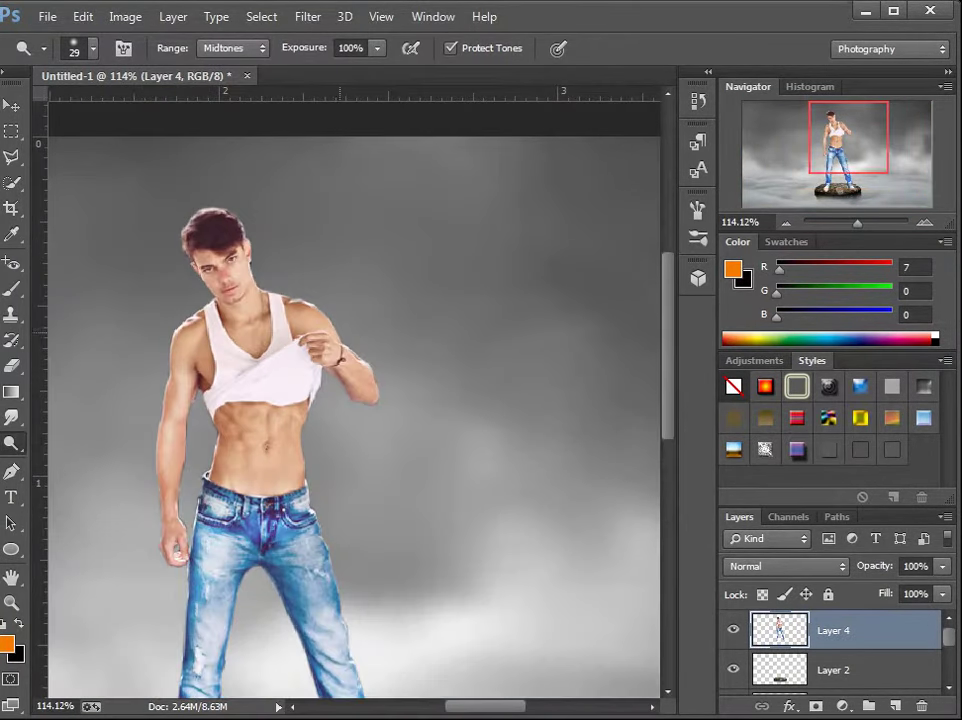
pyautogui.scroll(1, 399, 306)
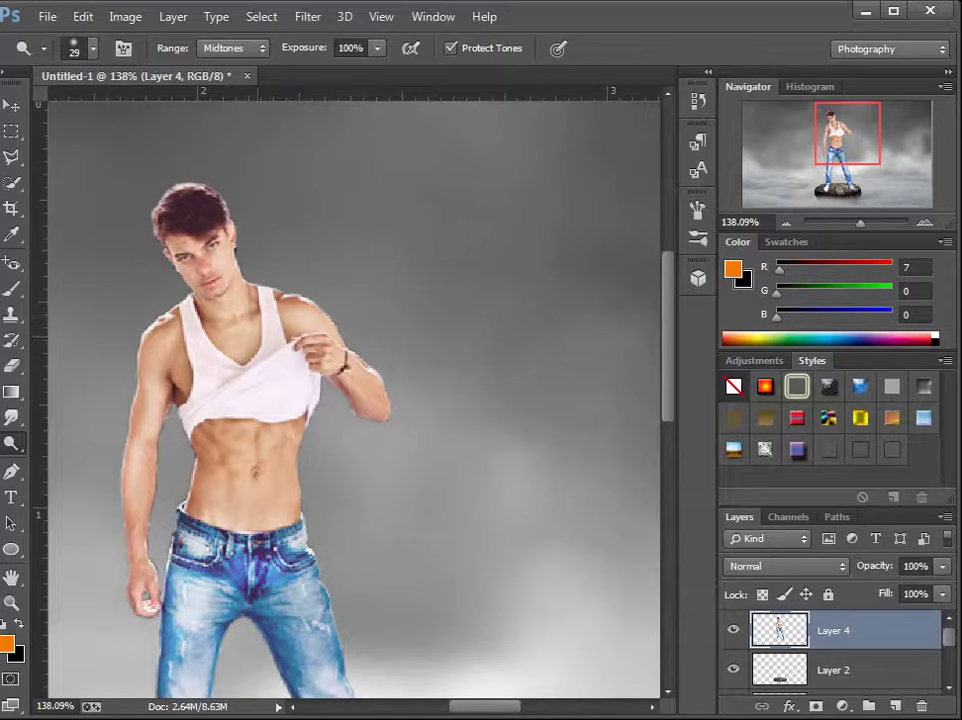
pyautogui.moveTo(130, 263)
pyautogui.mouseDown()
pyautogui.moveTo(132, 381)
pyautogui.moveTo(178, 331)
pyautogui.moveTo(161, 372)
pyautogui.mouseUp()
pyautogui.scroll(-3, 355, 390)
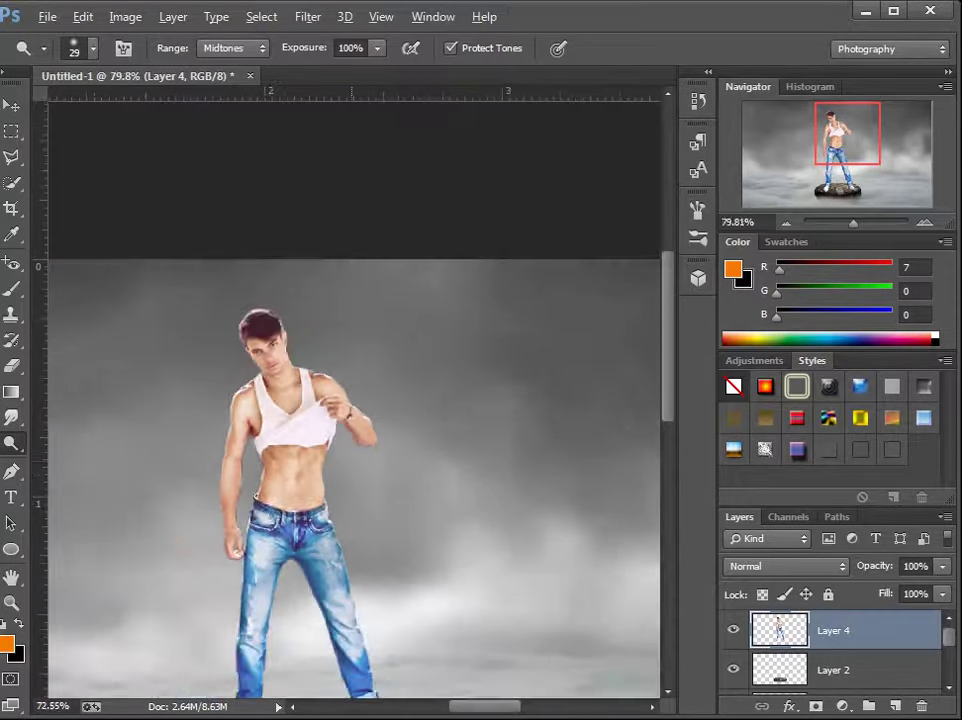
pyautogui.scroll(-3, 355, 390)
pyautogui.scroll(3, 355, 390)
pyautogui.scroll(2, 362, 361)
pyautogui.scroll(1, 362, 361)
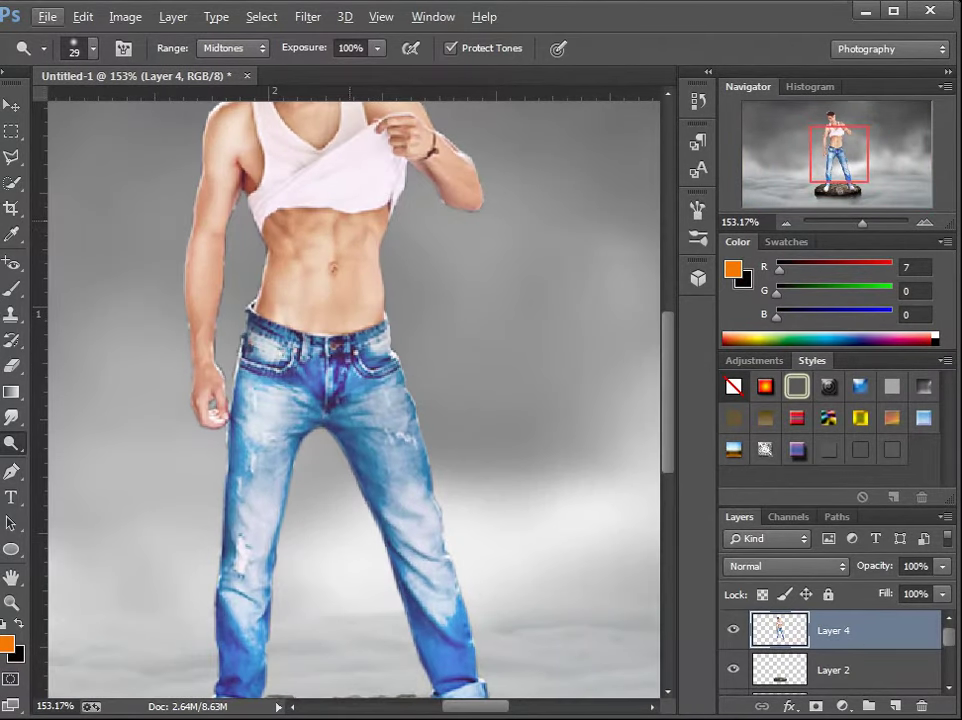
pyautogui.moveTo(205, 180); pyautogui.dragTo(192, 250)
pyautogui.moveTo(280, 160); pyautogui.dragTo(280, 215)
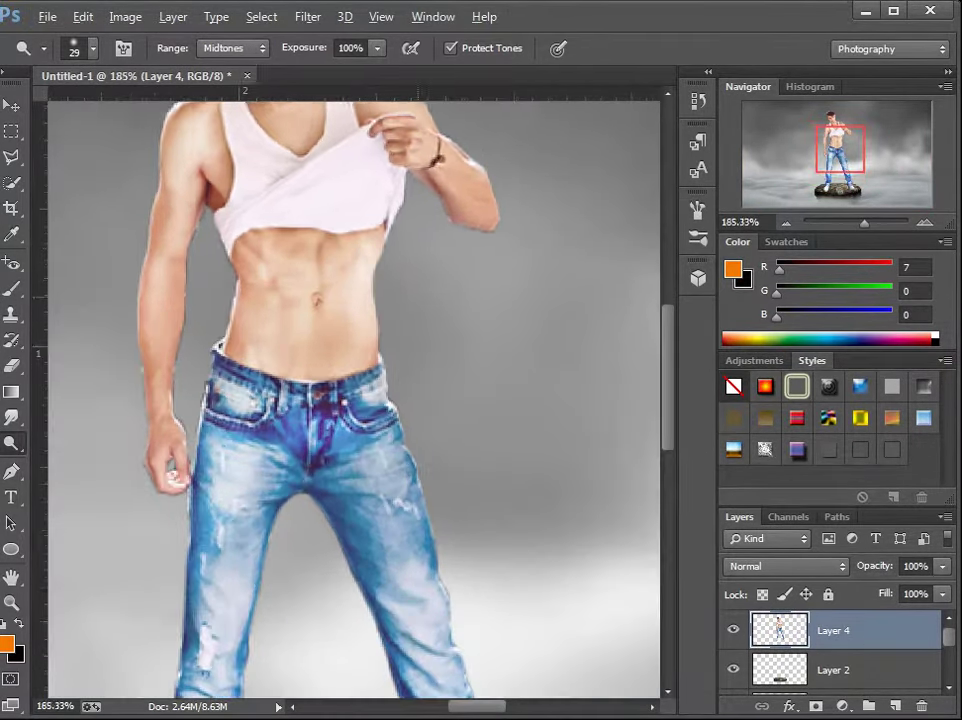
pyautogui.scroll(-5, 270, 190)
pyautogui.scroll(-1, 270, 190)
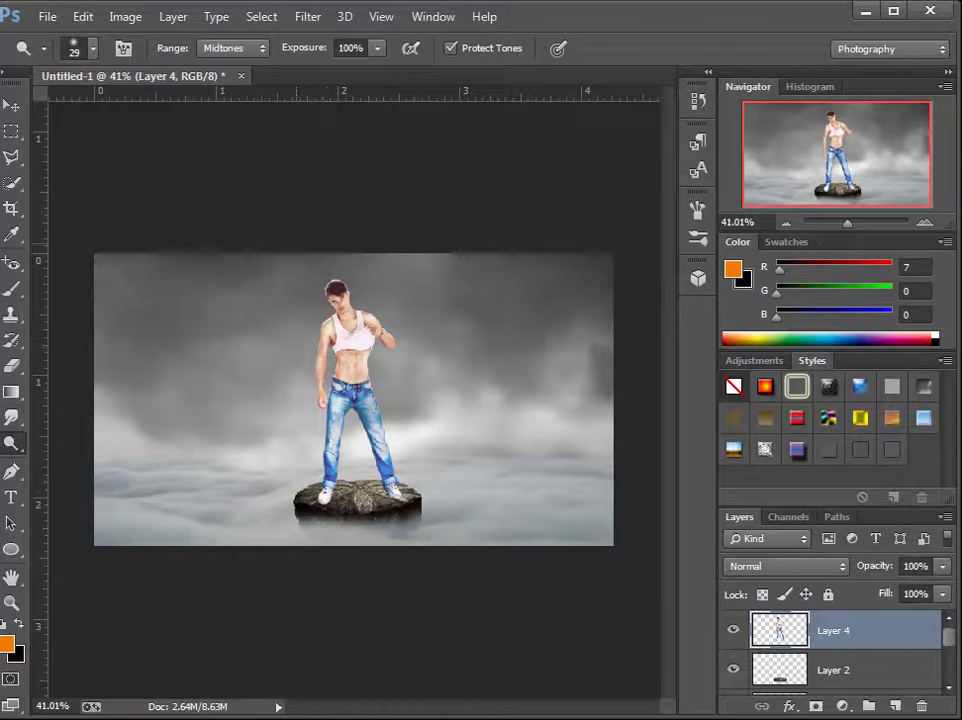
# Duplicate Layer 4 and flip the copy upside down below the rock.
pyautogui.press('v')
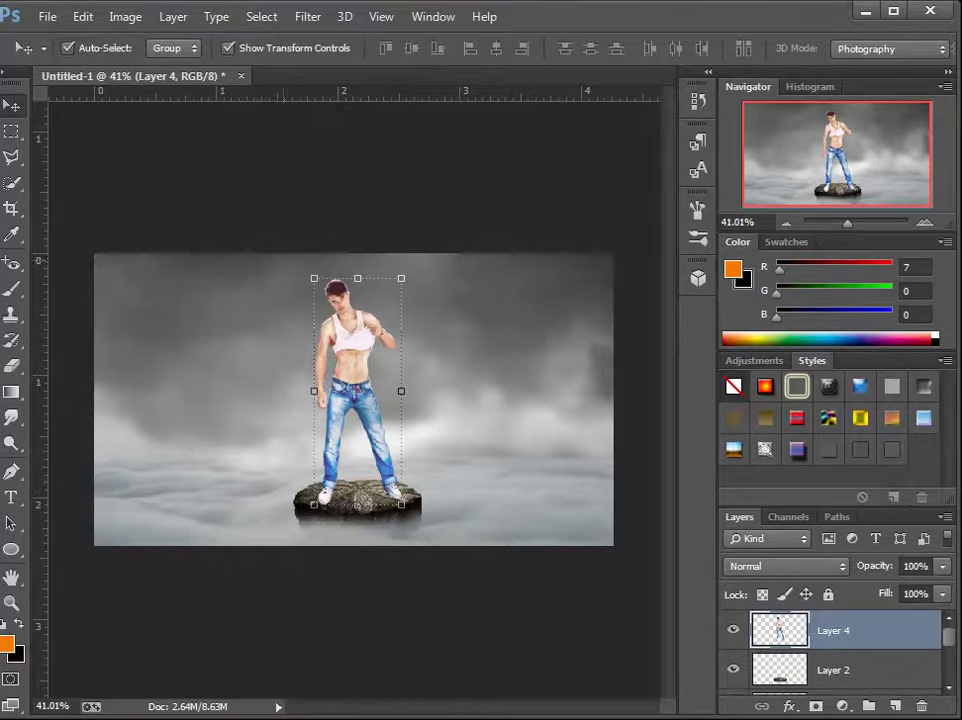
pyautogui.rightClick(845, 630)
pyautogui.click(644, 99)
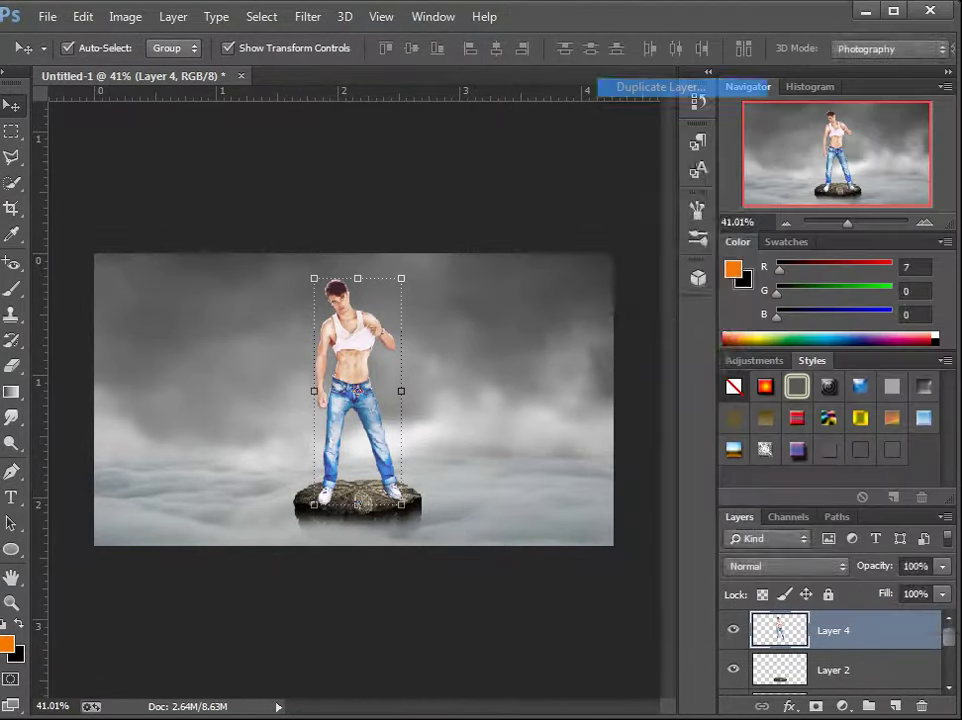
pyautogui.press('Return')
pyautogui.moveTo(357, 278); pyautogui.dragTo(357, 583)
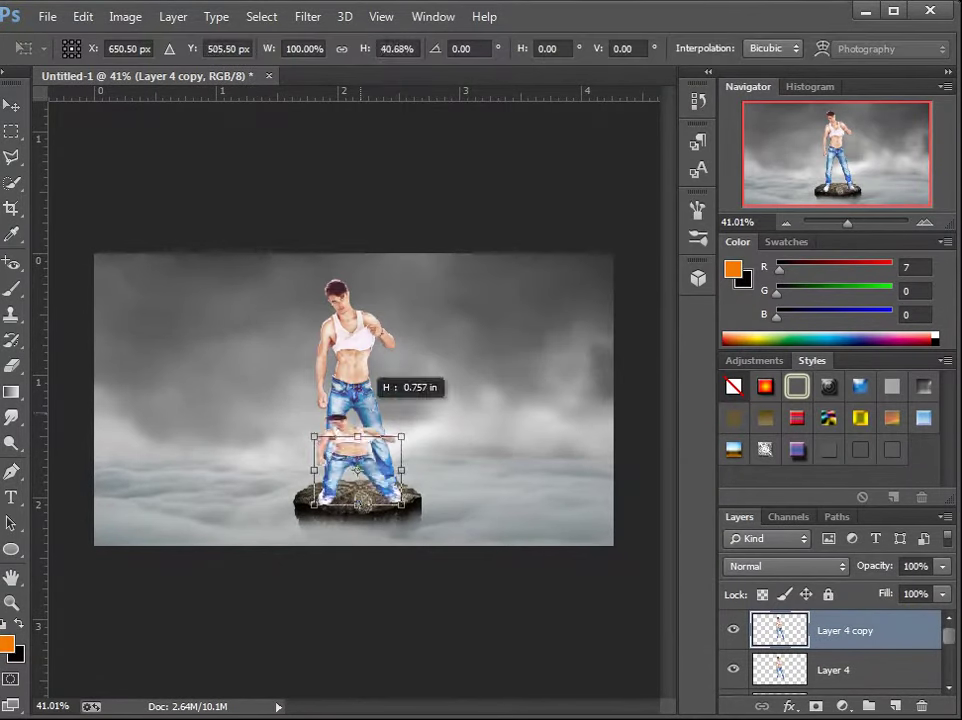
pyautogui.click(10, 105)
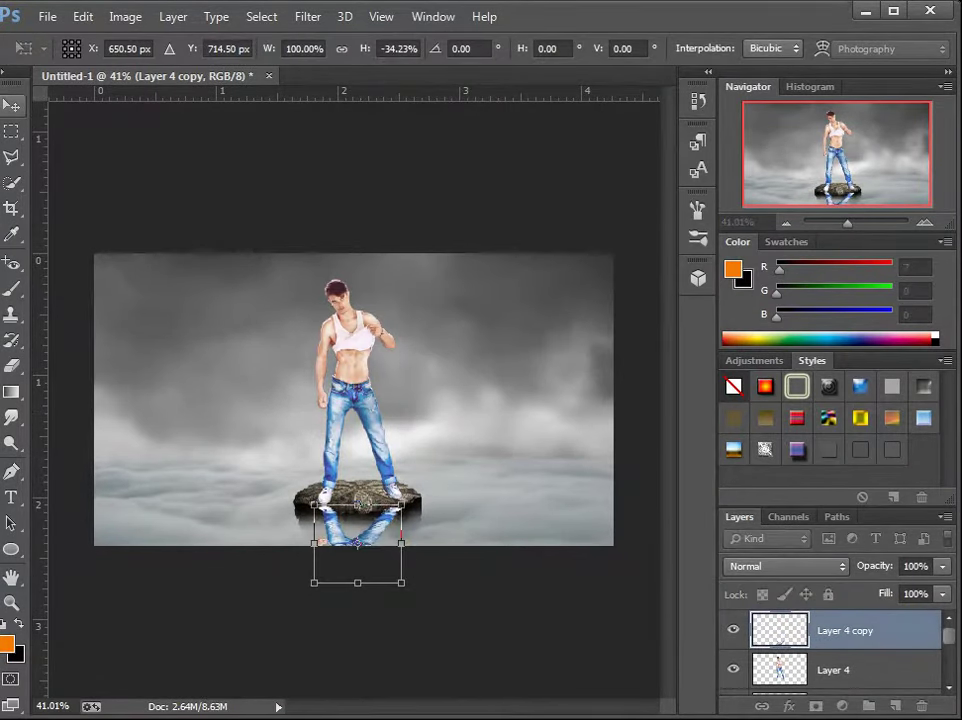
pyautogui.click(406, 290)
# Raise the man about 12 pixels, nudge the reflection down, and tilt it about -5.28°.
pyautogui.click(362, 300)
pyautogui.moveTo(362, 300); pyautogui.dragTo(358, 288)
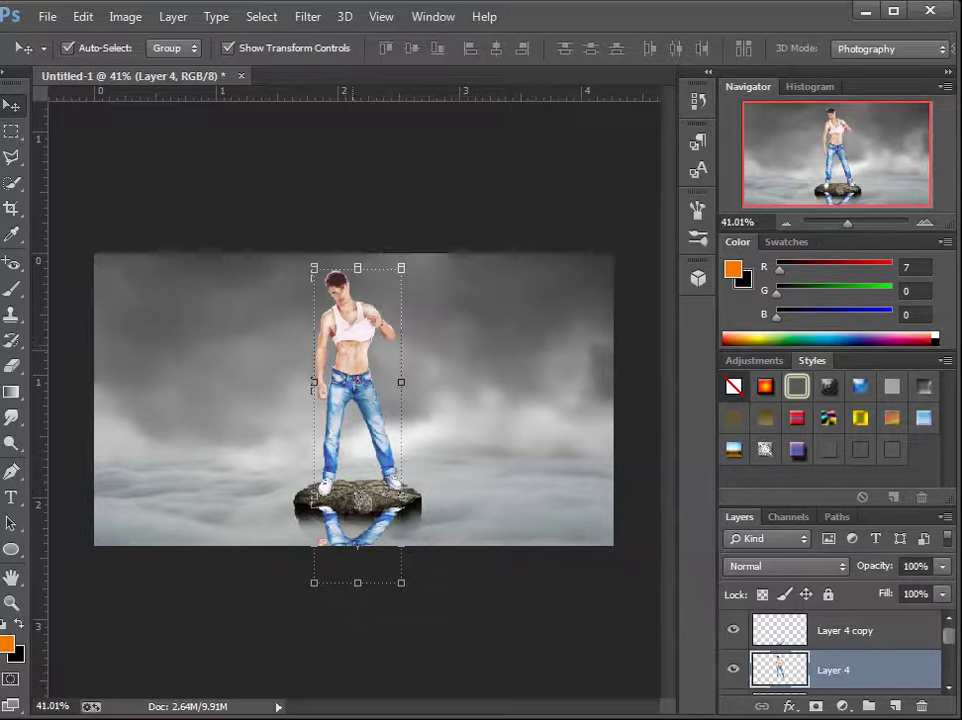
pyautogui.moveTo(357, 515); pyautogui.dragTo(361, 524)
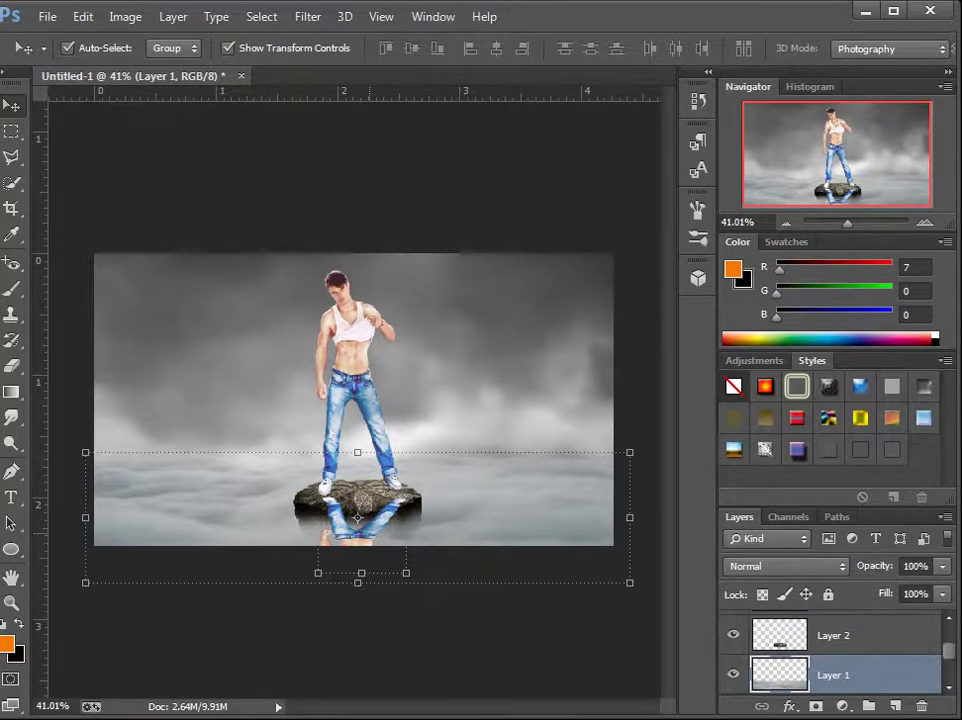
pyautogui.hotkey('ctrl', 't')
pyautogui.moveTo(448, 462); pyautogui.dragTo(444, 452)
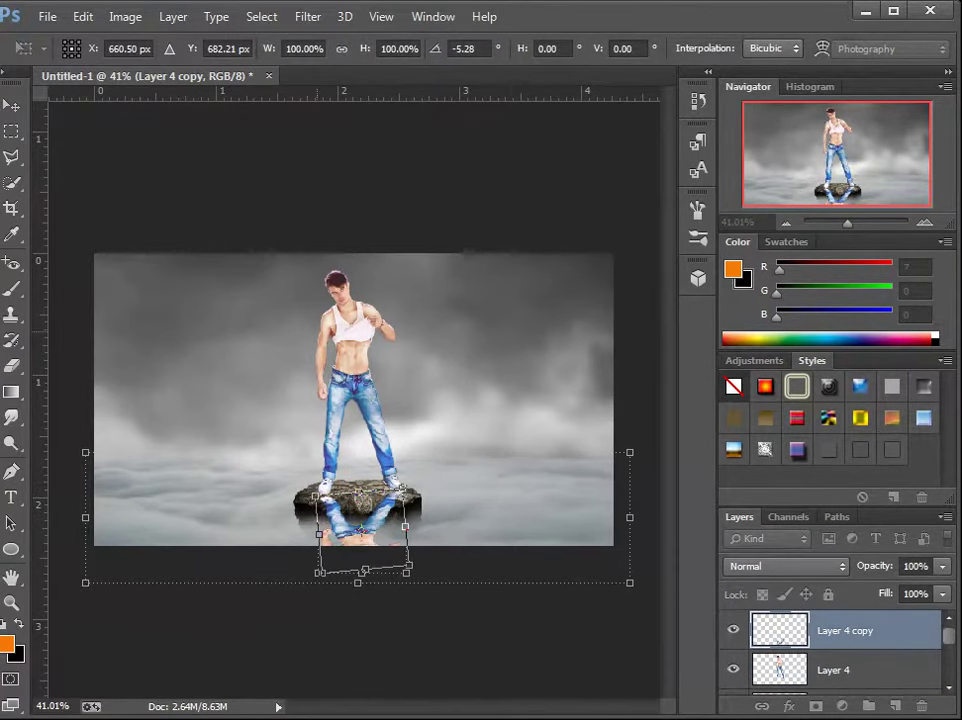
pyautogui.press('v')
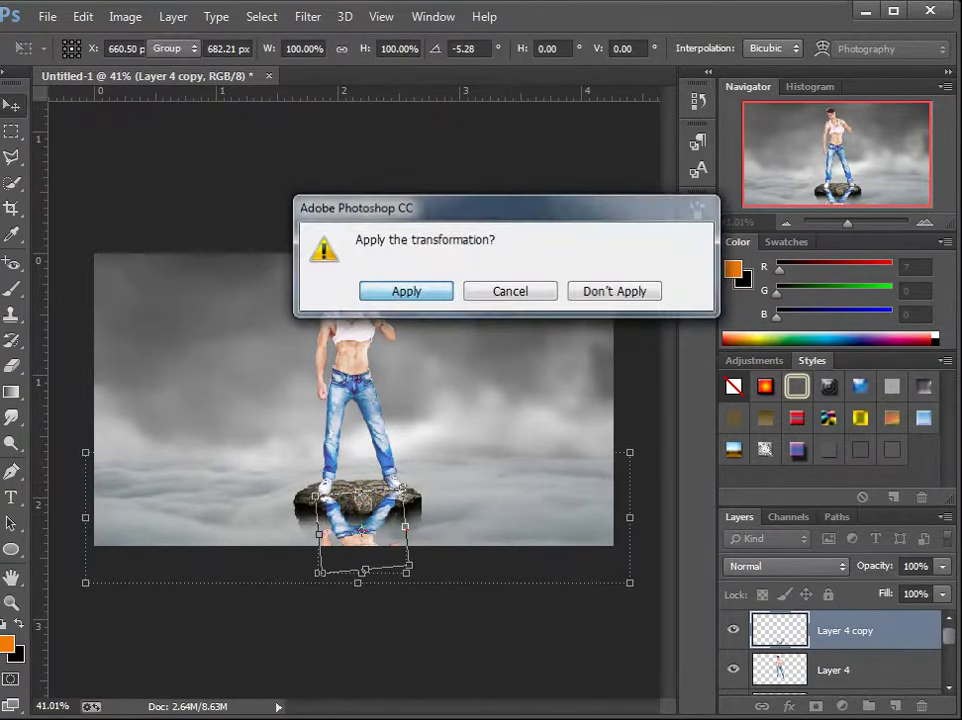
pyautogui.press('Return')
pyautogui.click(789, 706)
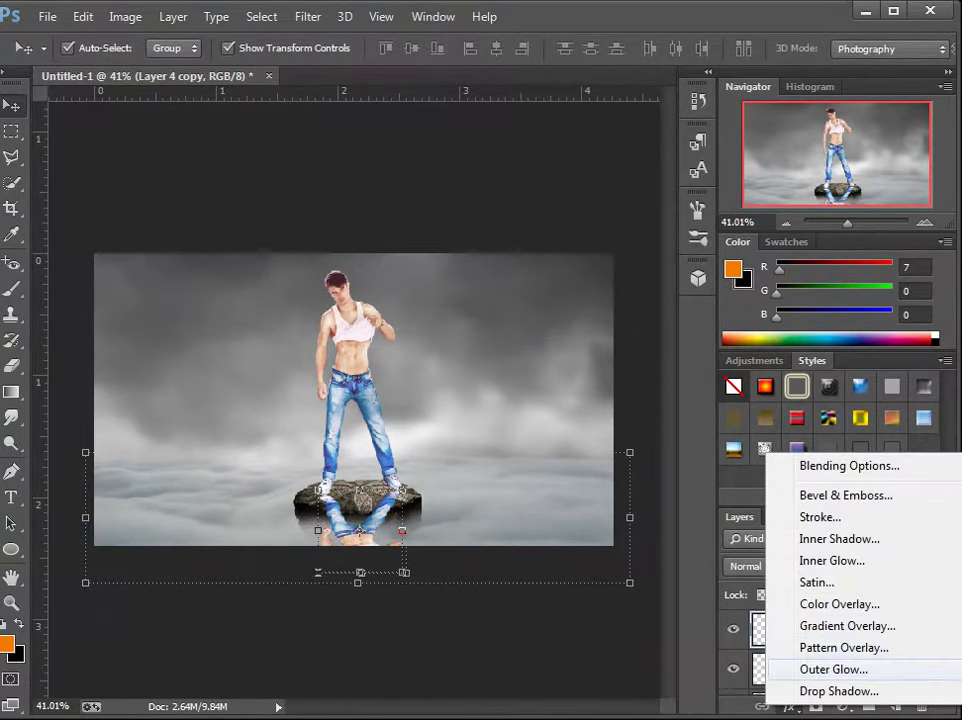
# Give the reflection a near-black 070707 Color Overlay and lower its opacity to 36%.
pyautogui.click(840, 604)
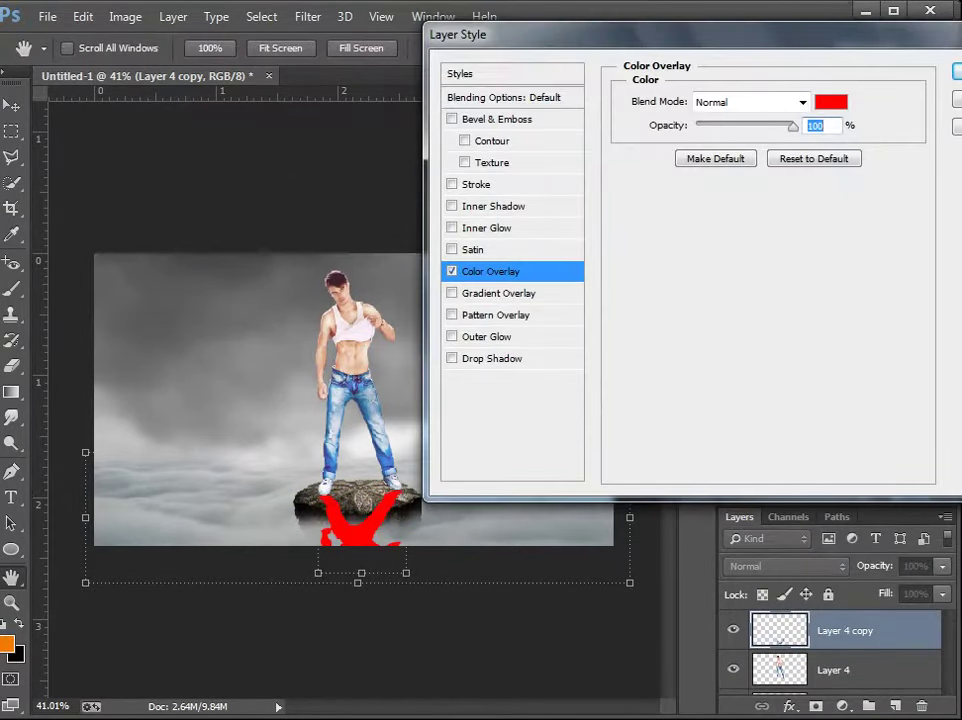
pyautogui.click(830, 101)
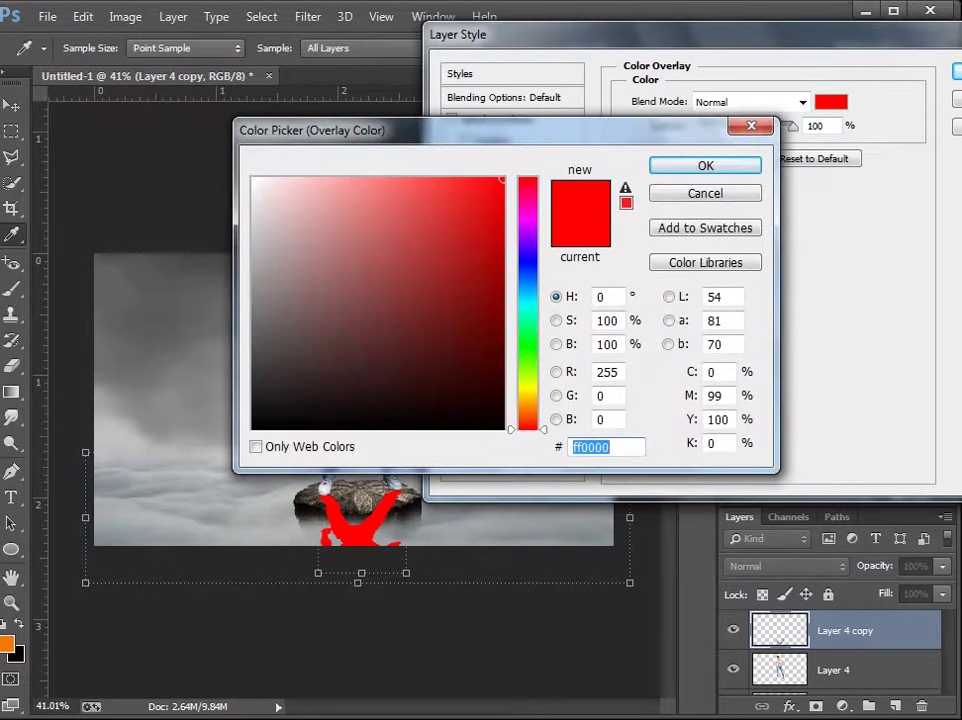
pyautogui.click(262, 421)
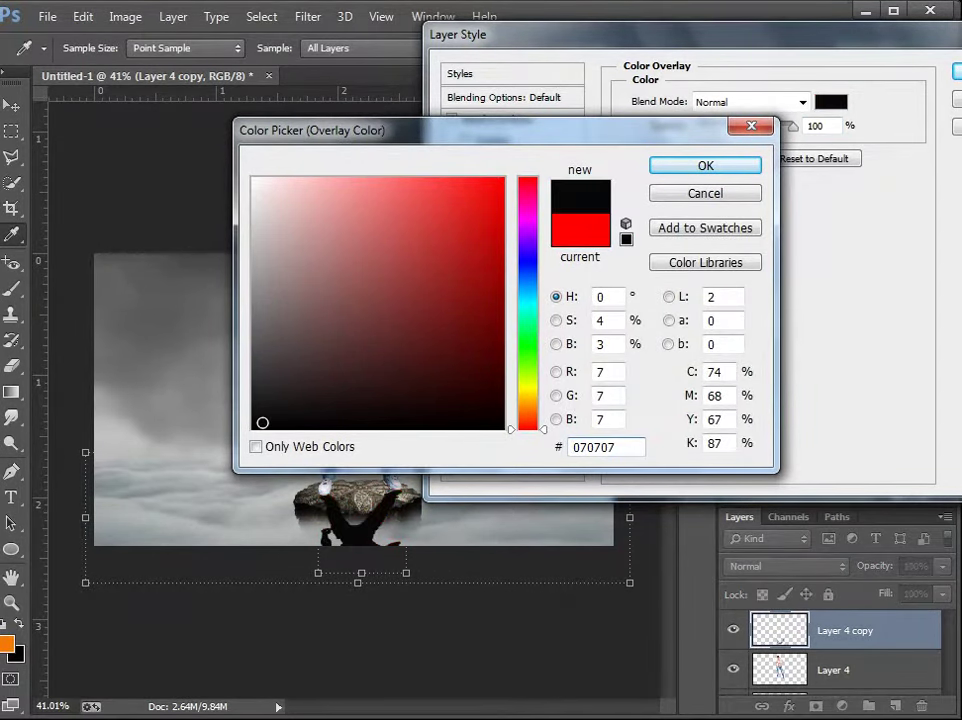
pyautogui.click(706, 165)
pyautogui.press('Return')
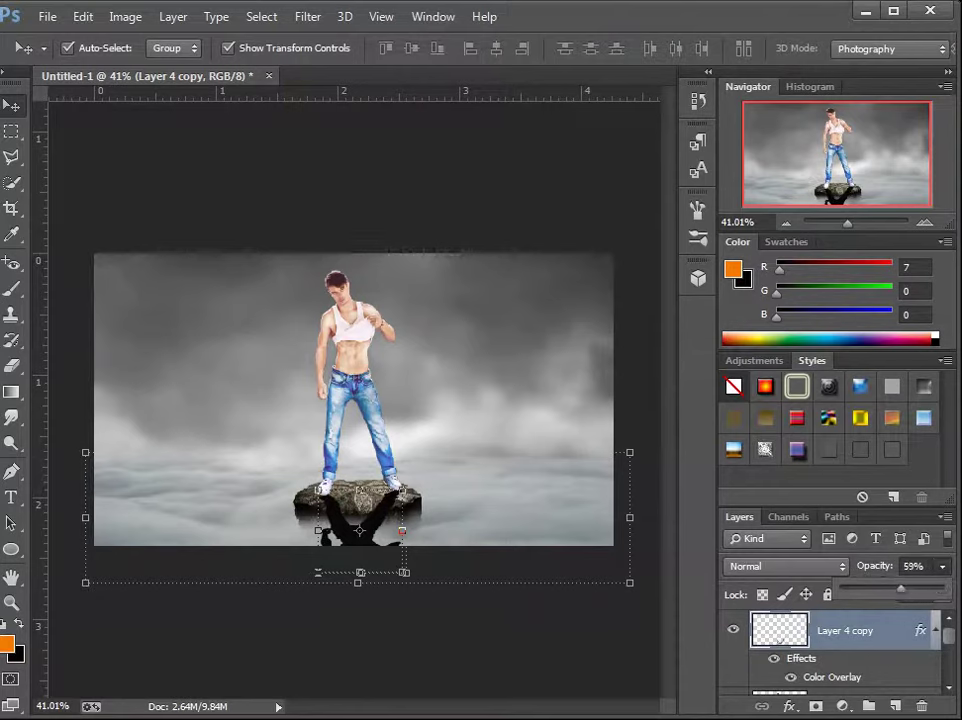
pyautogui.moveTo(900, 588); pyautogui.dragTo(878, 588)
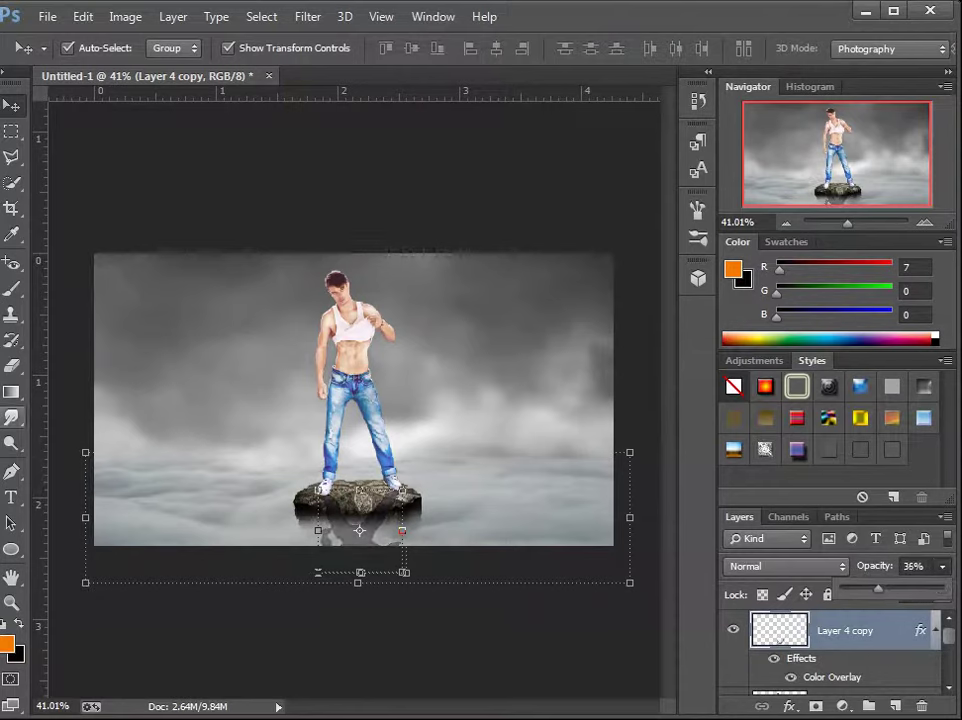
# Switch to the Eraser and set its strength to 100%.
pyautogui.press('e')
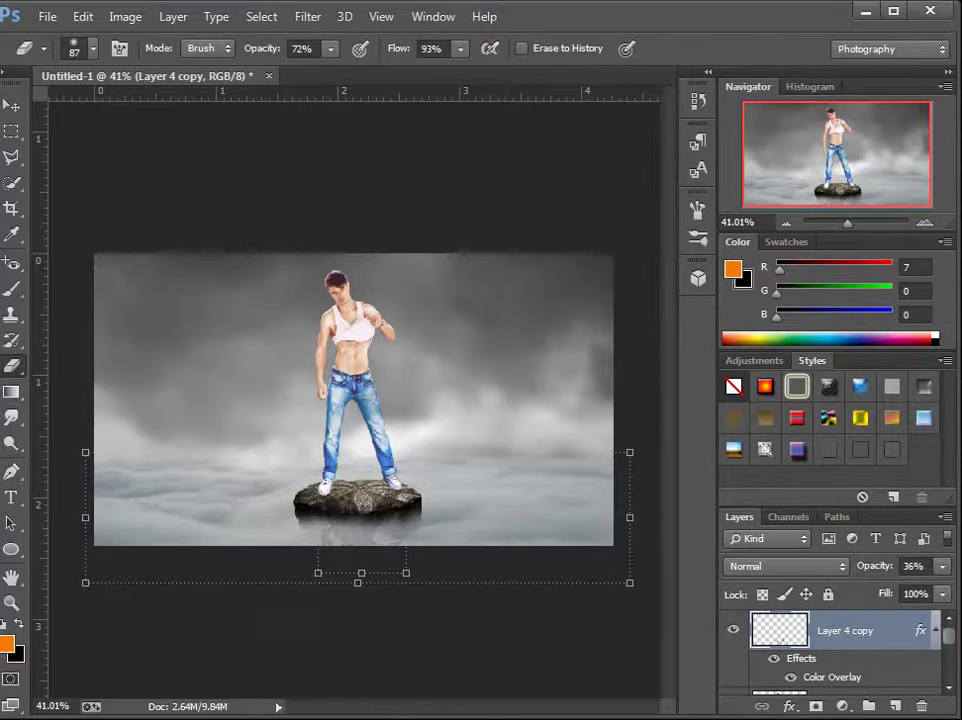
pyautogui.click(330, 48)
pyautogui.moveTo(330, 71); pyautogui.dragTo(358, 71)
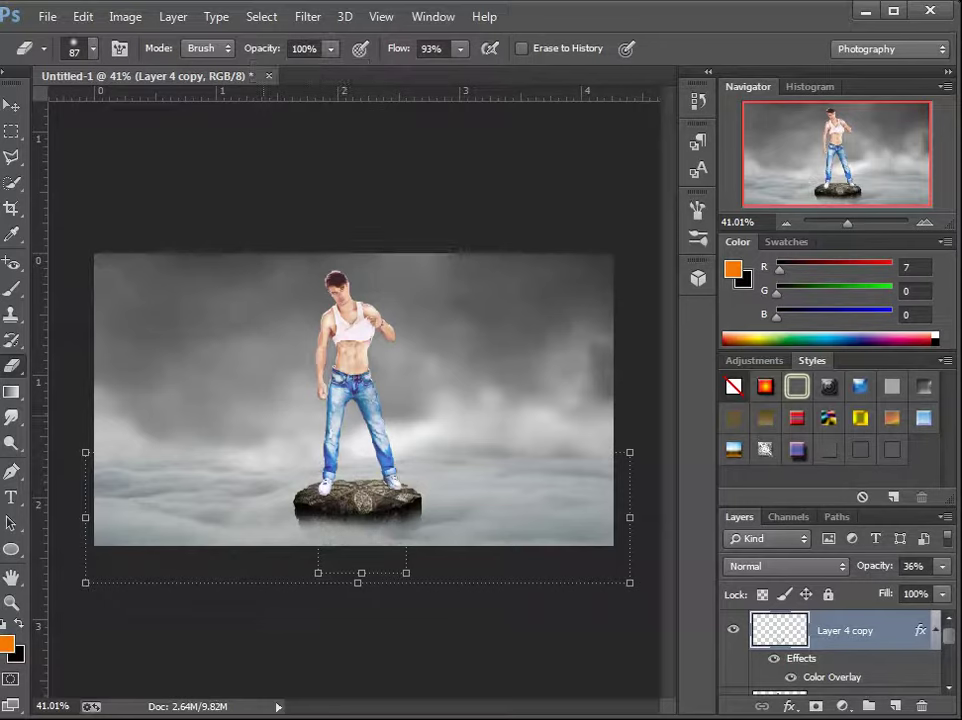
# Open the curved white wing image from the angel folder in 1500+ PNG FILE.
pyautogui.click(47, 16)
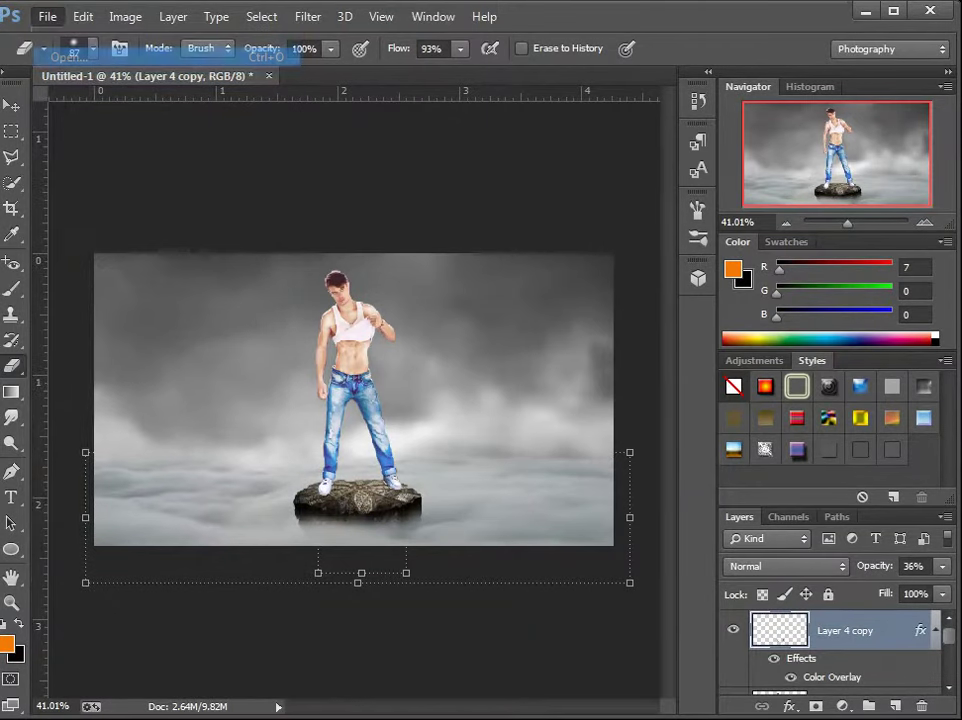
pyautogui.click(60, 43)
pyautogui.click(153, 45)
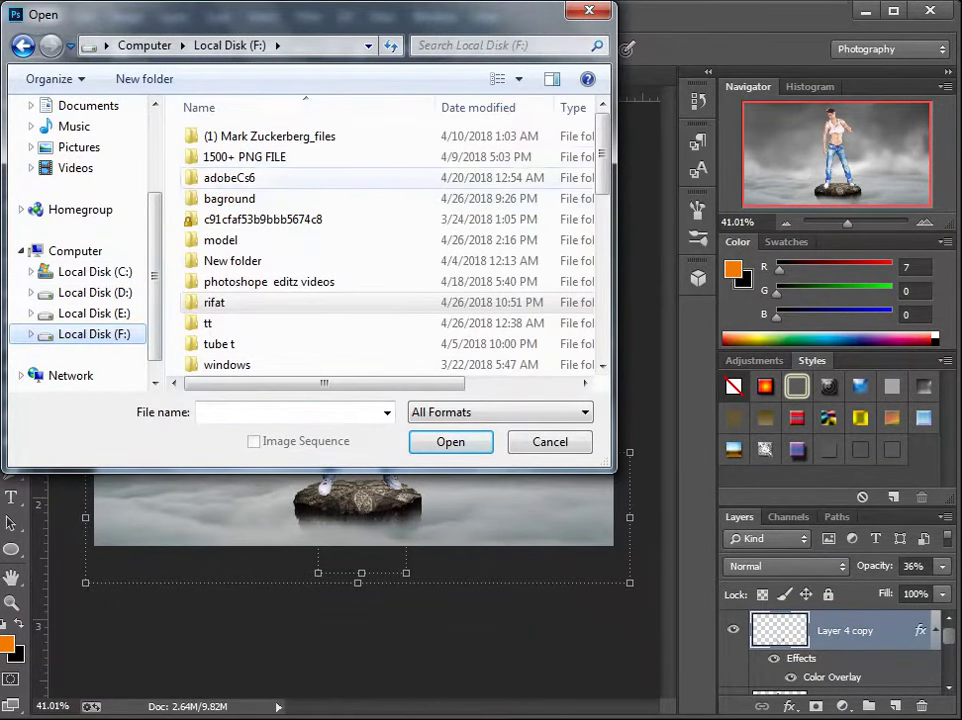
pyautogui.doubleClick(235, 99)
pyautogui.click(440, 45)
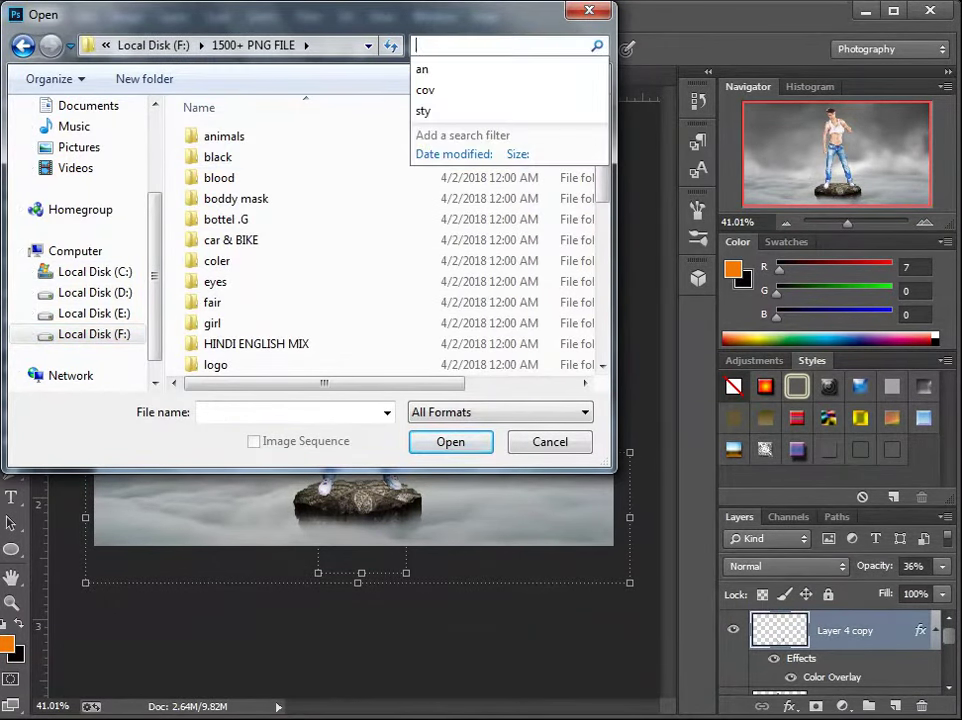
pyautogui.write('an')
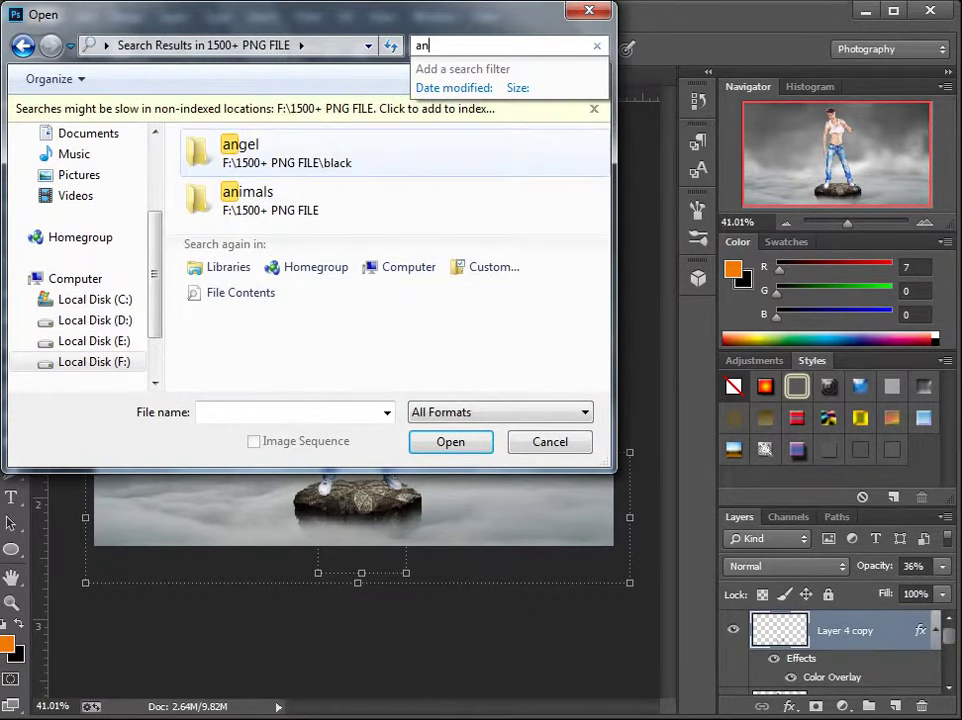
pyautogui.doubleClick(225, 146)
pyautogui.scroll(-1, 370, 240)
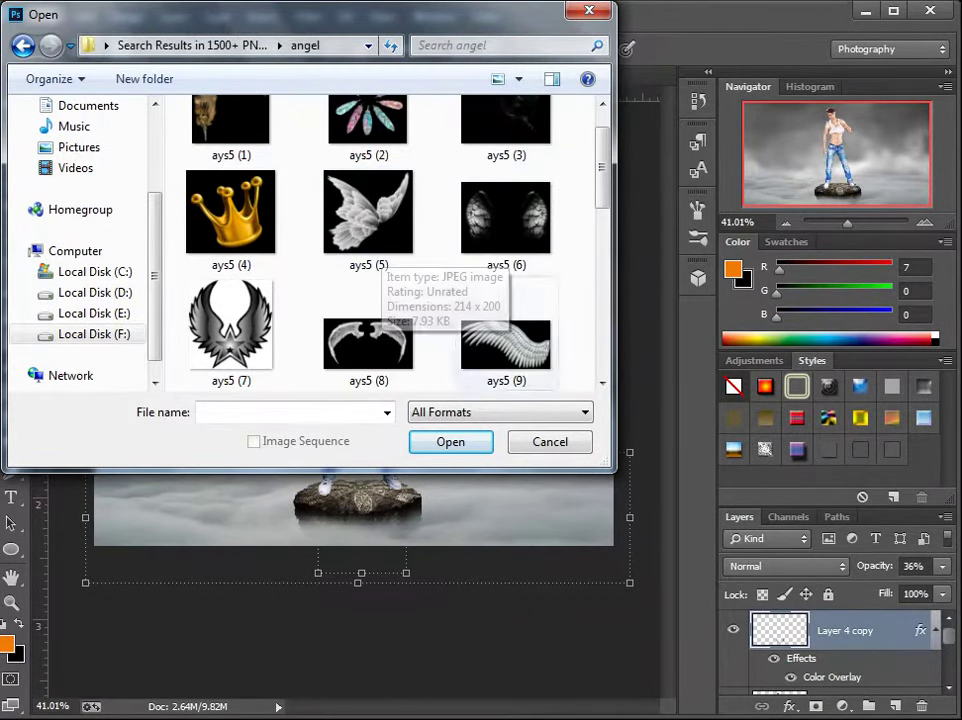
pyautogui.scroll(-2, 440, 235)
pyautogui.doubleClick(505, 232)
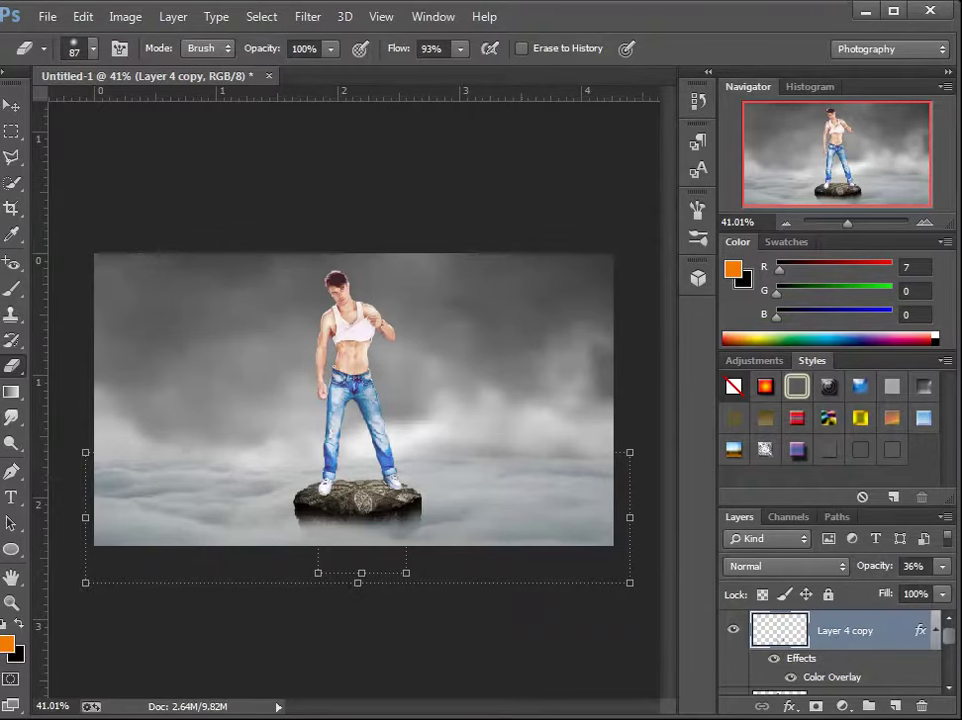
# Drag the wing image into Untitled-1 as a new layer.
pyautogui.press('v')
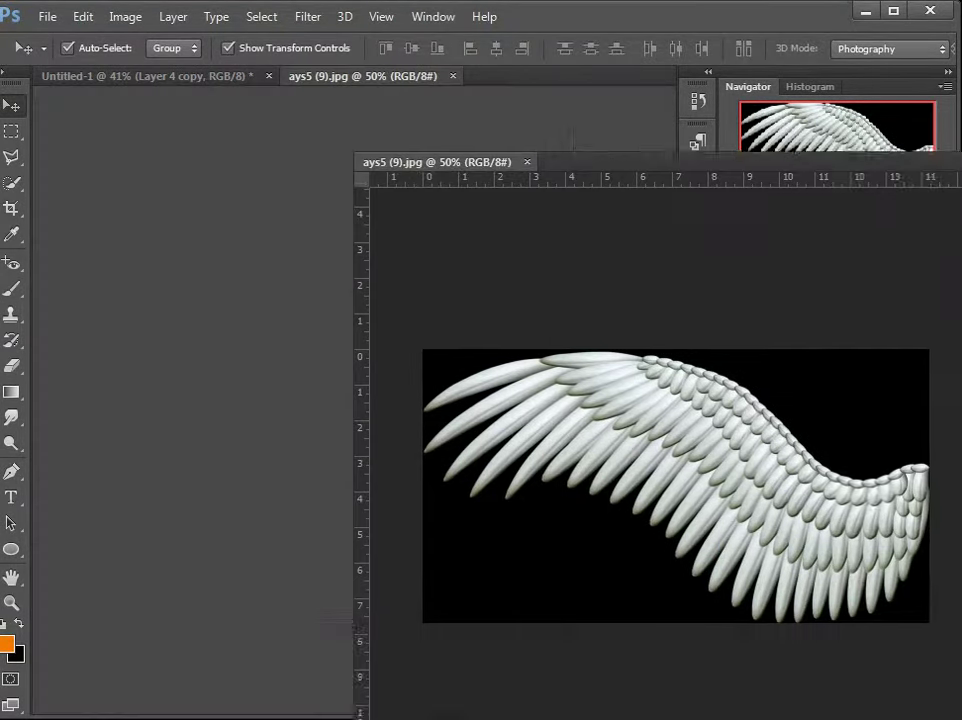
pyautogui.moveTo(360, 75); pyautogui.dragTo(668, 109)
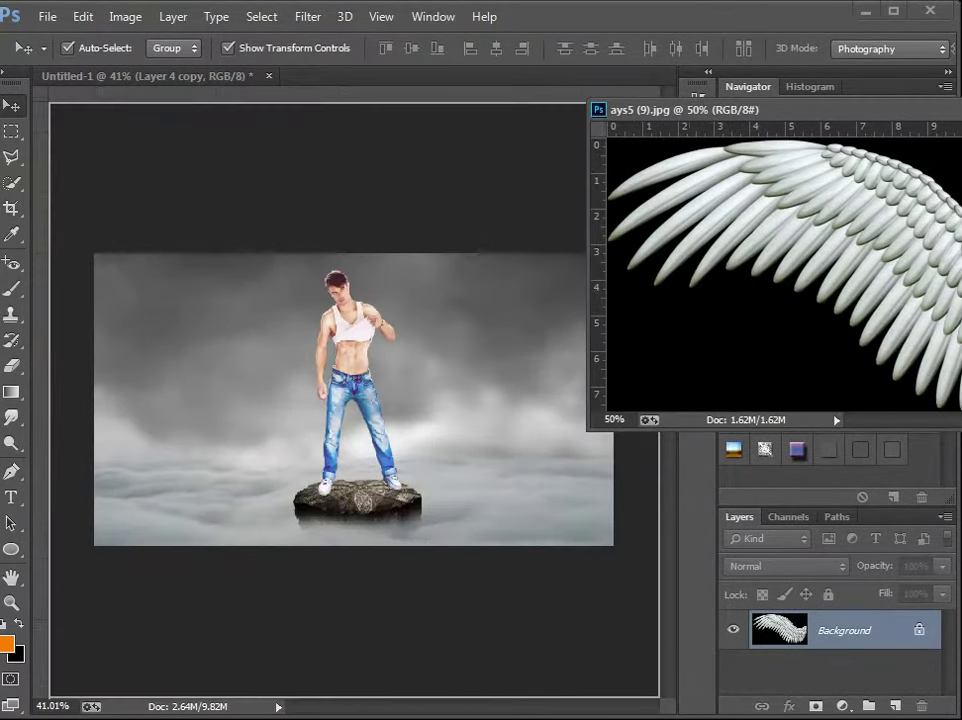
pyautogui.moveTo(780, 280); pyautogui.dragTo(300, 350)
pyautogui.moveTo(700, 109); pyautogui.dragTo(396, 163)
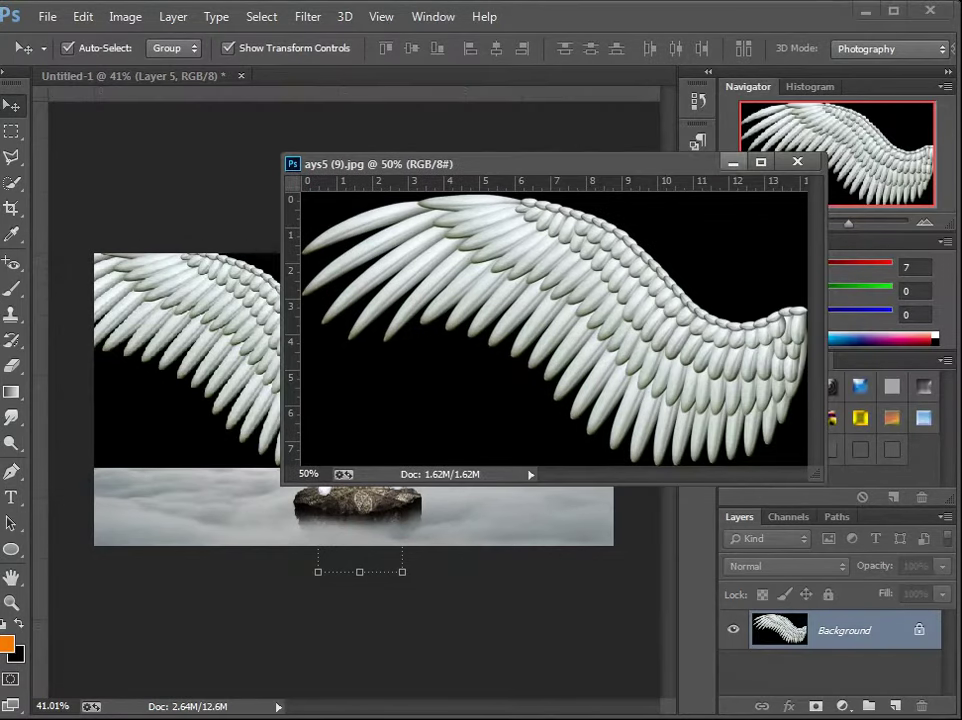
pyautogui.click(733, 161)
# Scale the wing beside the man's shoulder, set it to Screen blend, and apply.
pyautogui.hotkey('ctrl', 't')
pyautogui.moveTo(421, 253); pyautogui.dragTo(269, 344)
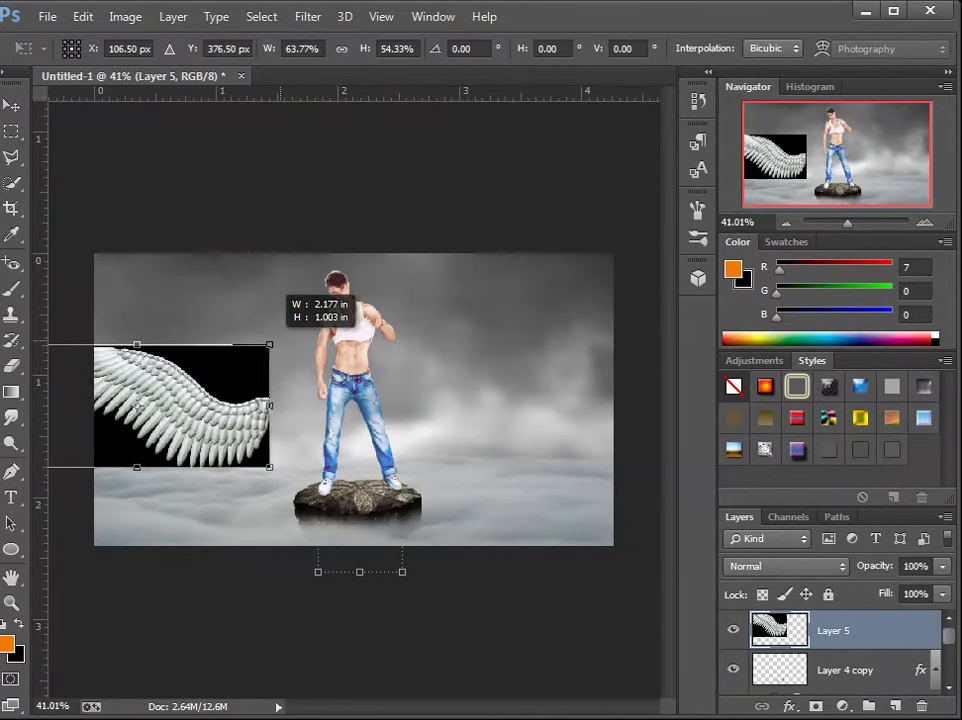
pyautogui.moveTo(137, 405)
pyautogui.mouseDown()
pyautogui.moveTo(190, 364)
pyautogui.moveTo(208, 330)
pyautogui.mouseUp()
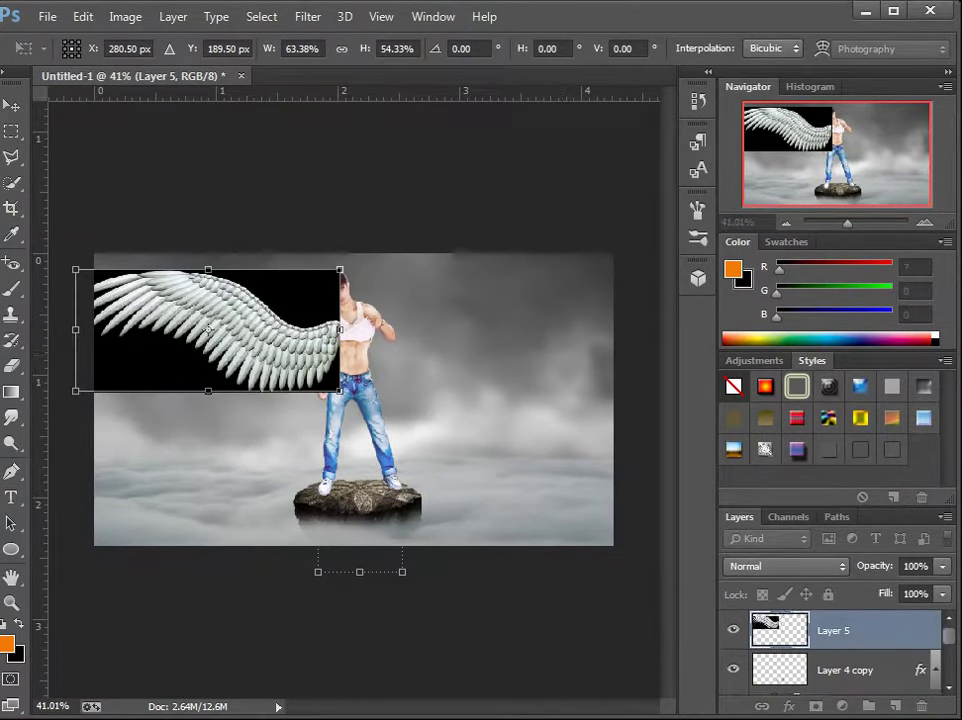
pyautogui.click(785, 566)
pyautogui.click(816, 210)
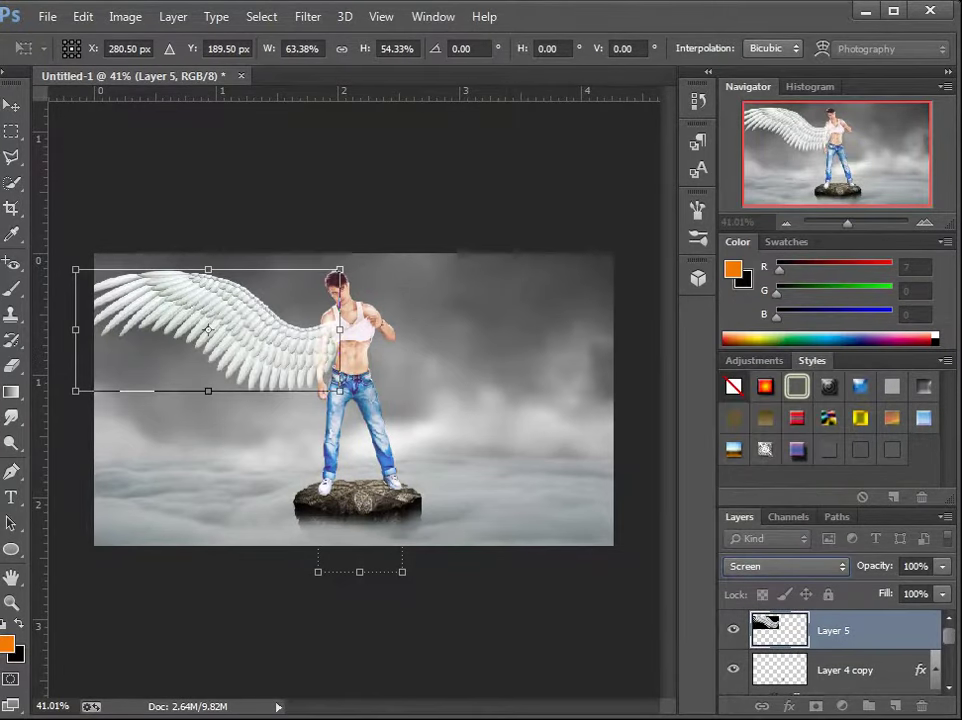
pyautogui.moveTo(207, 331); pyautogui.dragTo(202, 314)
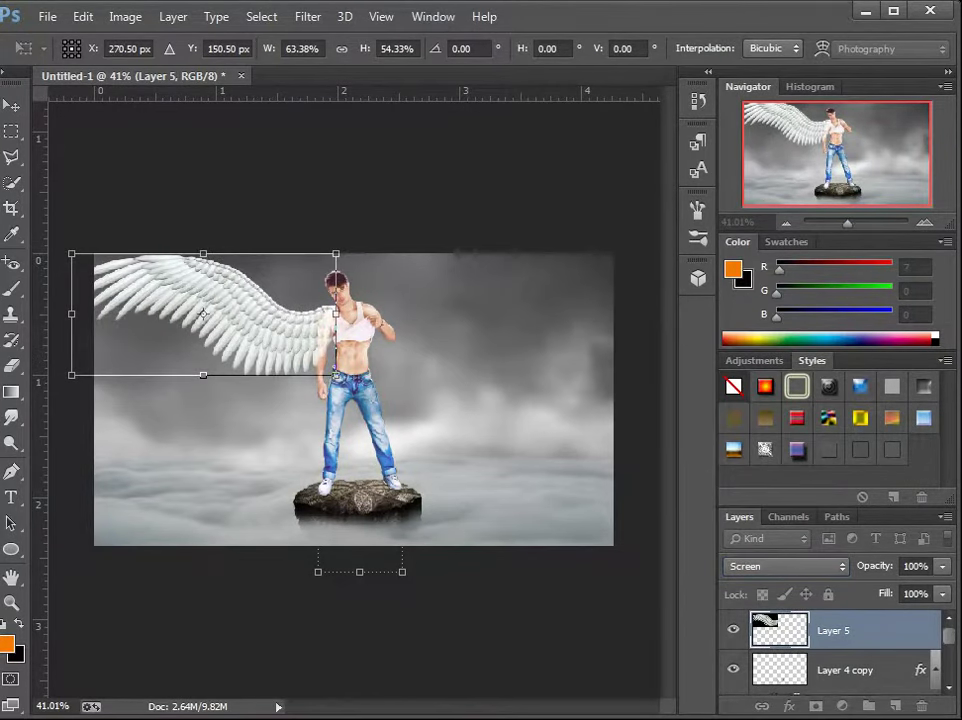
pyautogui.press('v')
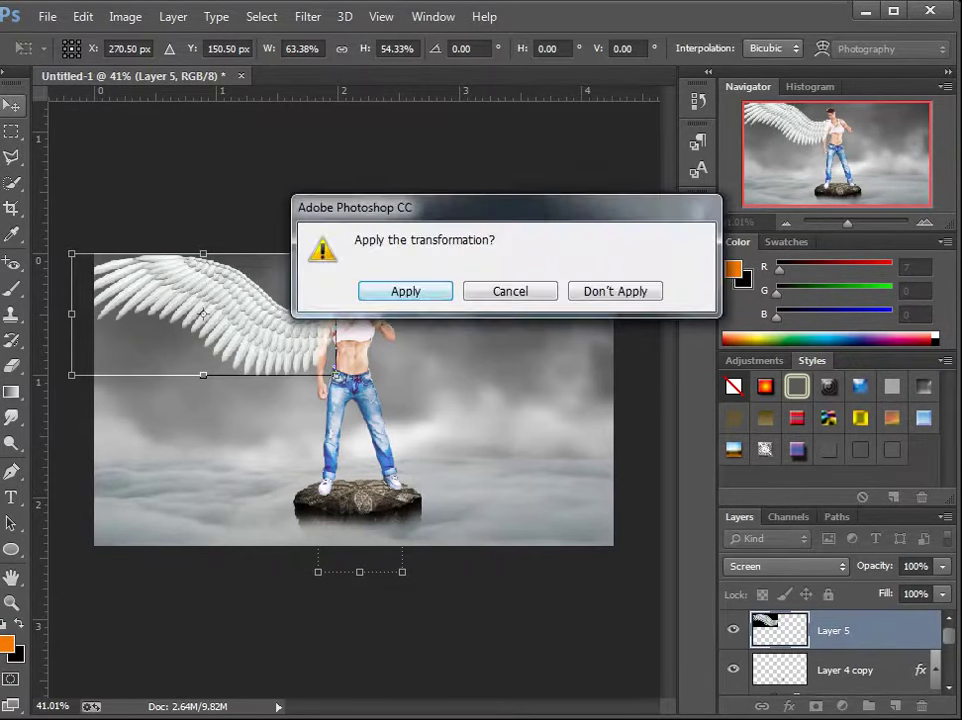
pyautogui.press('Return')
pyautogui.scroll(2, 830, 650)
pyautogui.moveTo(830, 630); pyautogui.dragTo(790, 685)
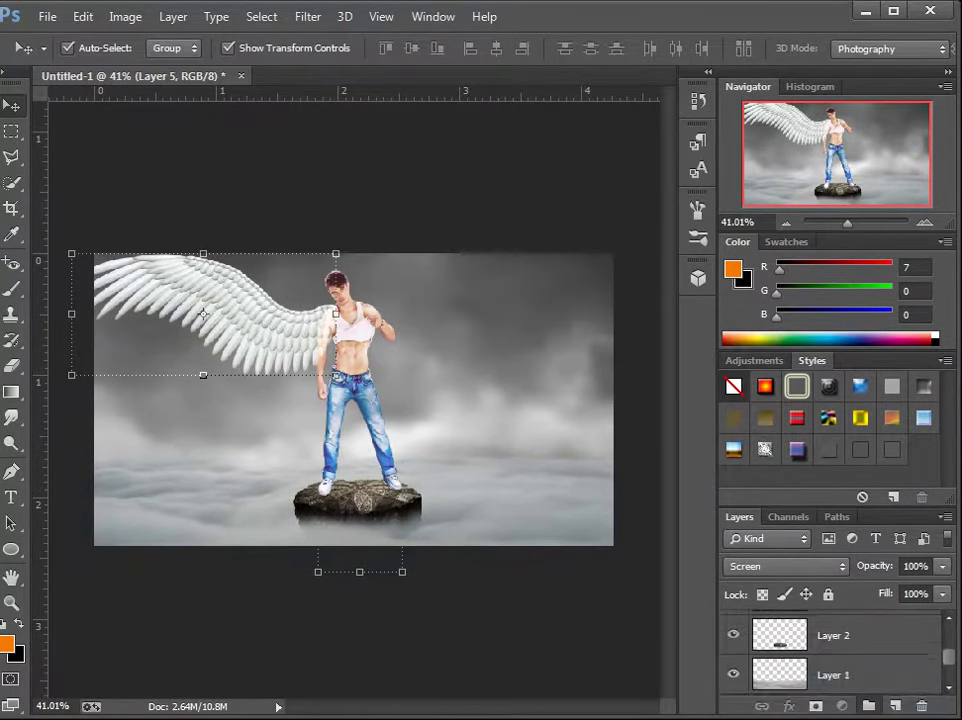
# Move the wing layer behind the man and nudge it into final position.
pyautogui.moveTo(790, 688)
pyautogui.mouseDown()
pyautogui.moveTo(790, 633)
pyautogui.moveTo(790, 672)
pyautogui.mouseUp()
pyautogui.moveTo(236, 255); pyautogui.dragTo(260, 256)
pyautogui.moveTo(270, 262); pyautogui.dragTo(272, 262)
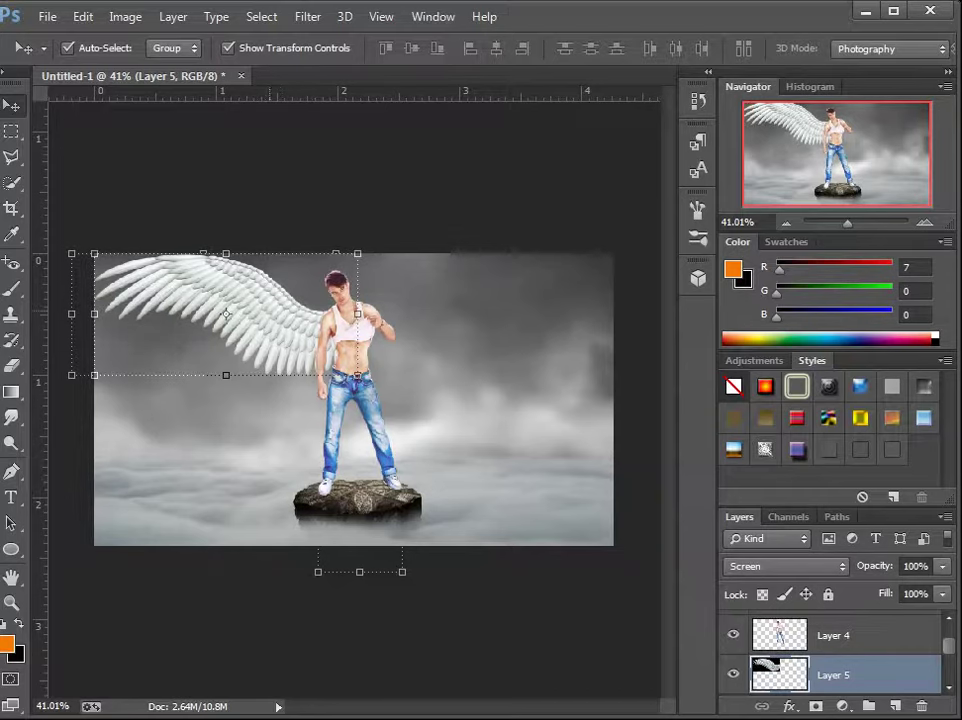
# Duplicate the wing, flip the copy horizontally, and place it on the man's right side.
pyautogui.rightClick(780, 675)
pyautogui.click(678, 133)
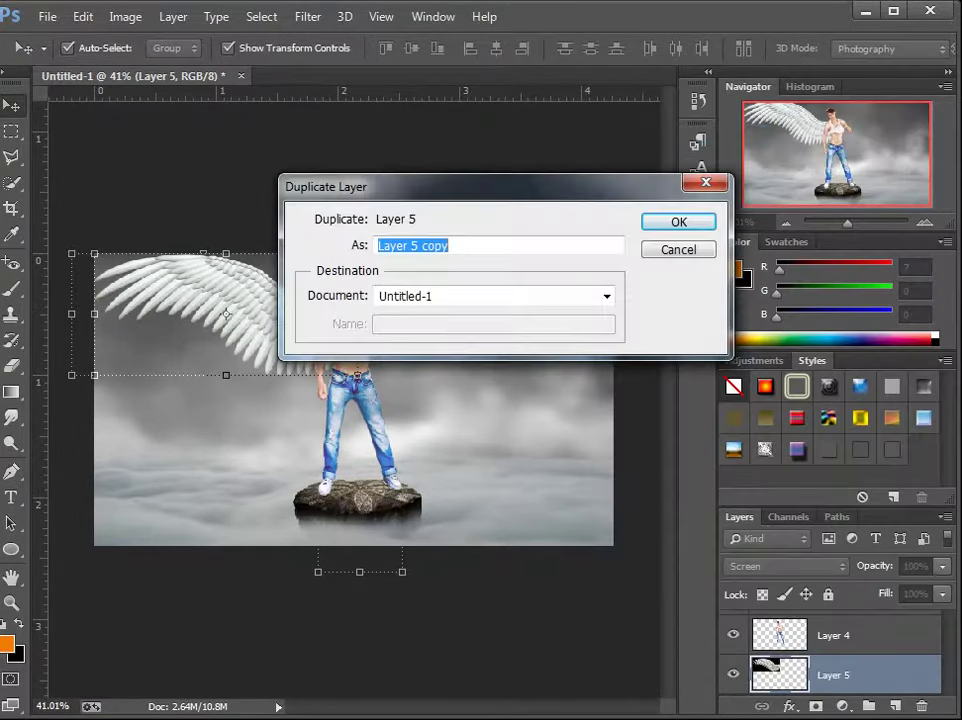
pyautogui.press('Return')
pyautogui.moveTo(270, 262); pyautogui.dragTo(498, 277)
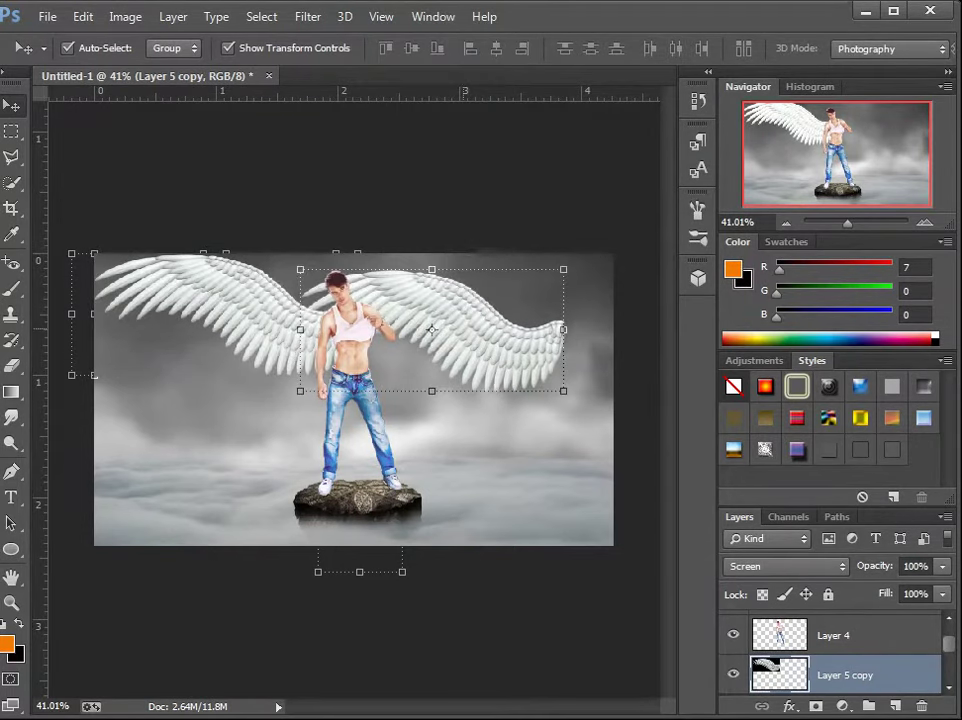
pyautogui.click(83, 16)
pyautogui.moveTo(238, 396)
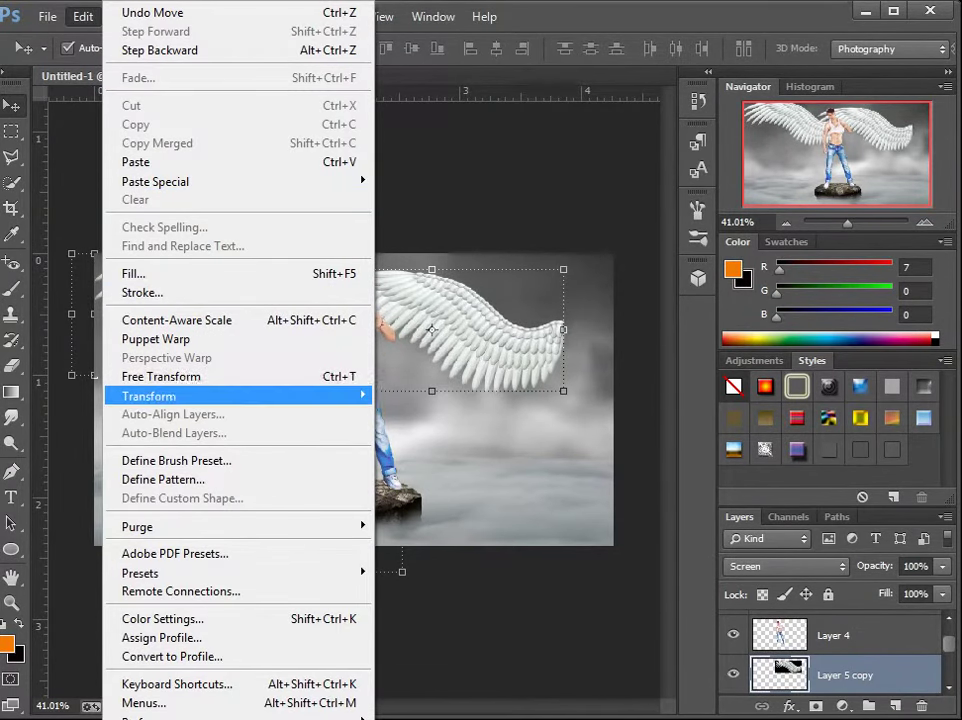
pyautogui.click(419, 609)
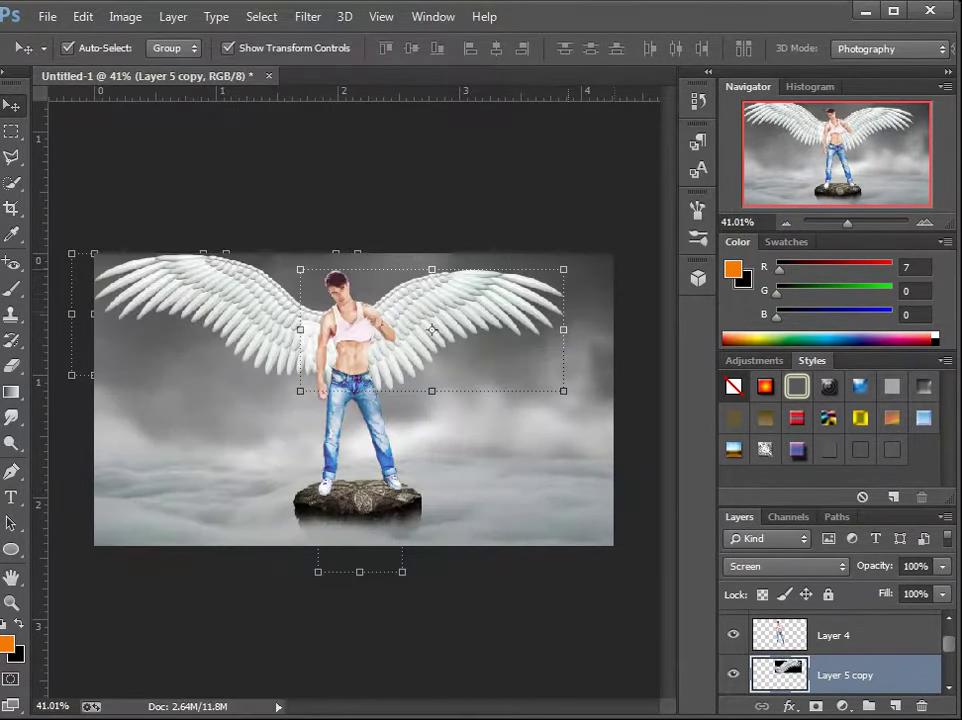
pyautogui.moveTo(431, 330); pyautogui.dragTo(465, 314)
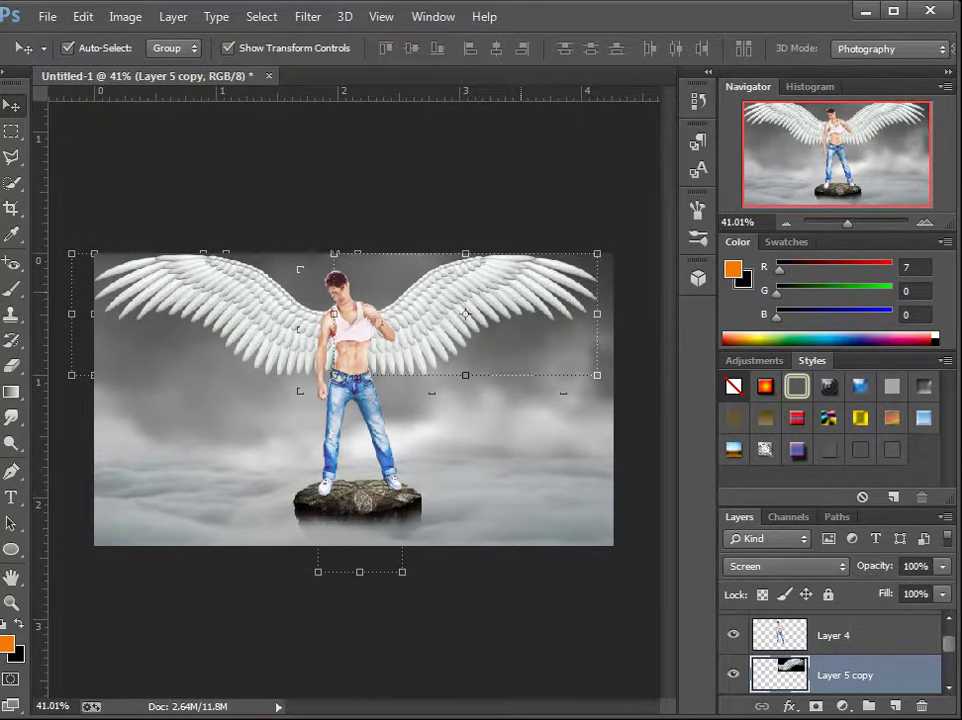
# Select the man's layer and shift him slightly down with Free Transform.
pyautogui.click(200, 450)
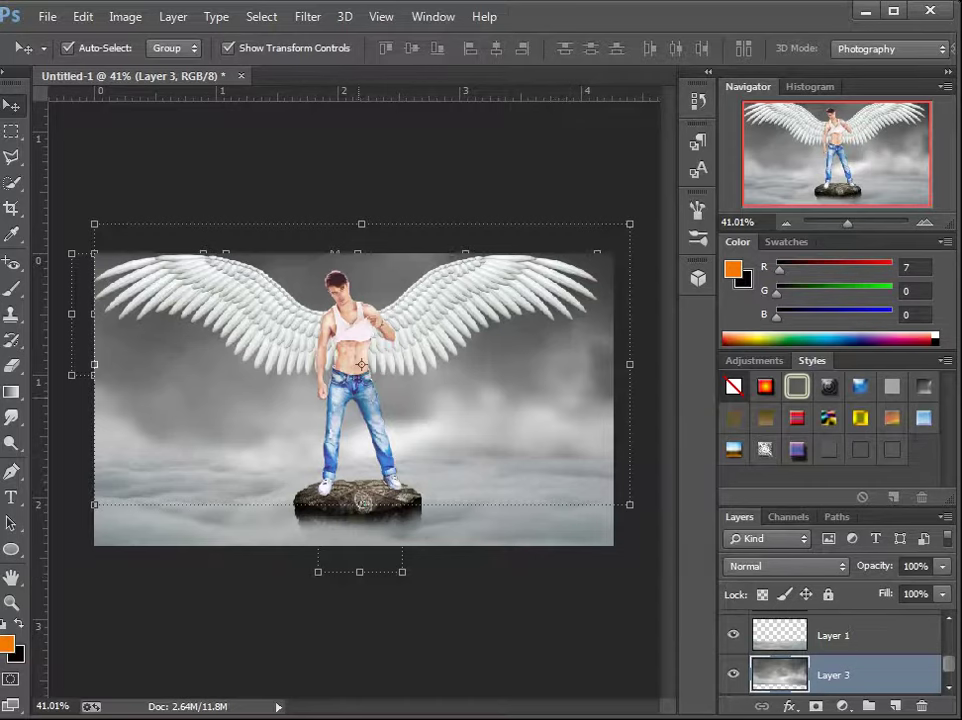
pyautogui.click(360, 370)
pyautogui.hotkey('ctrl', 't')
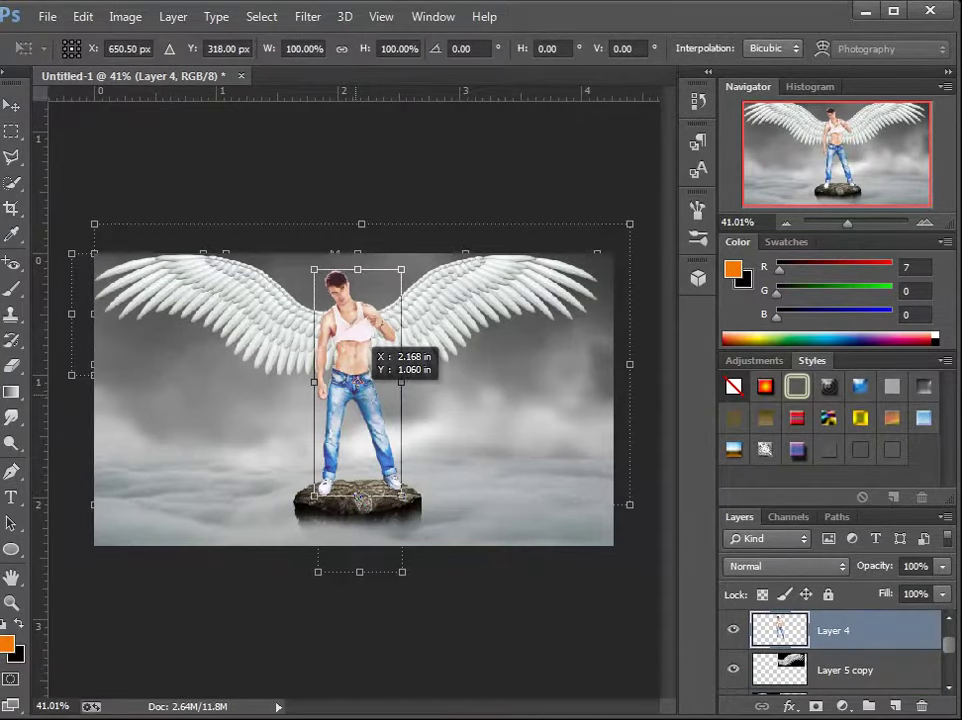
pyautogui.moveTo(360, 404); pyautogui.dragTo(360, 410)
pyautogui.press('v')
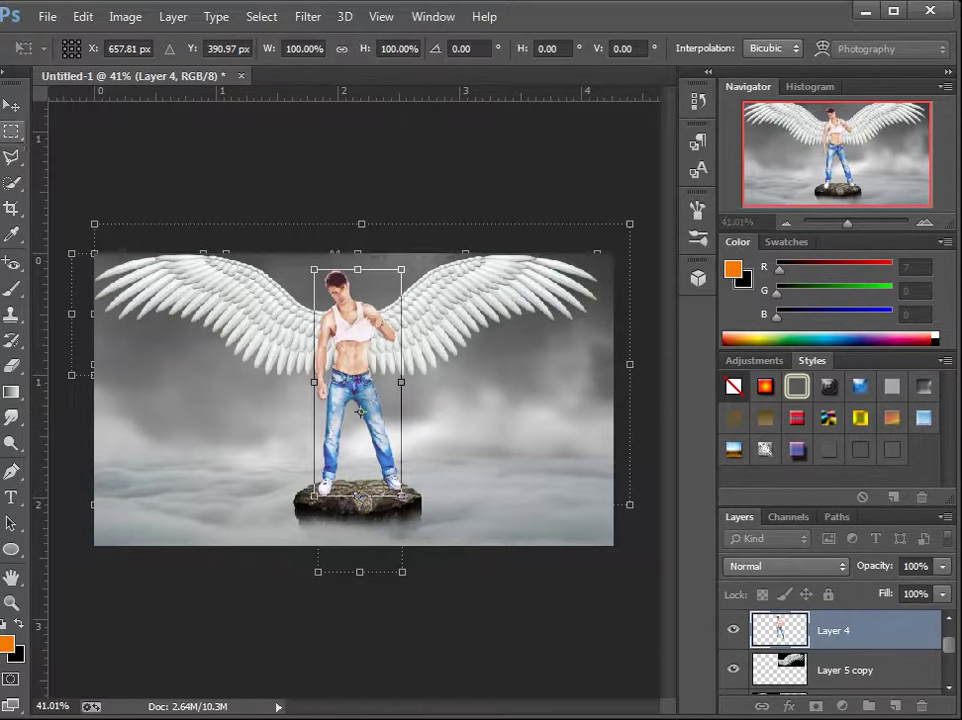
pyautogui.press('Return')
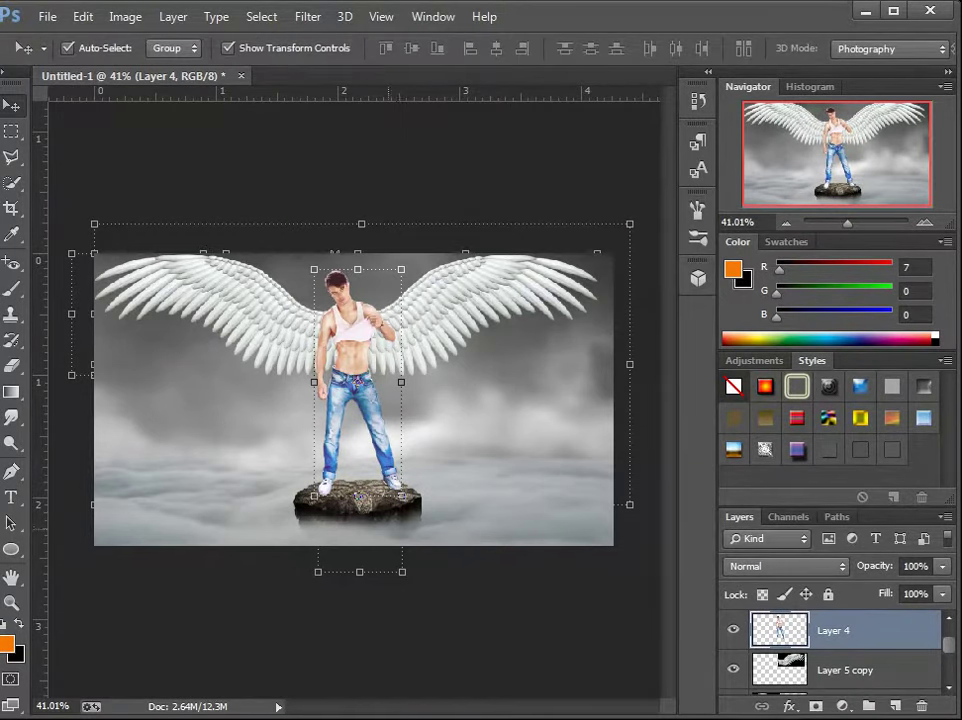
pyautogui.hotkey('ctrl', 't')
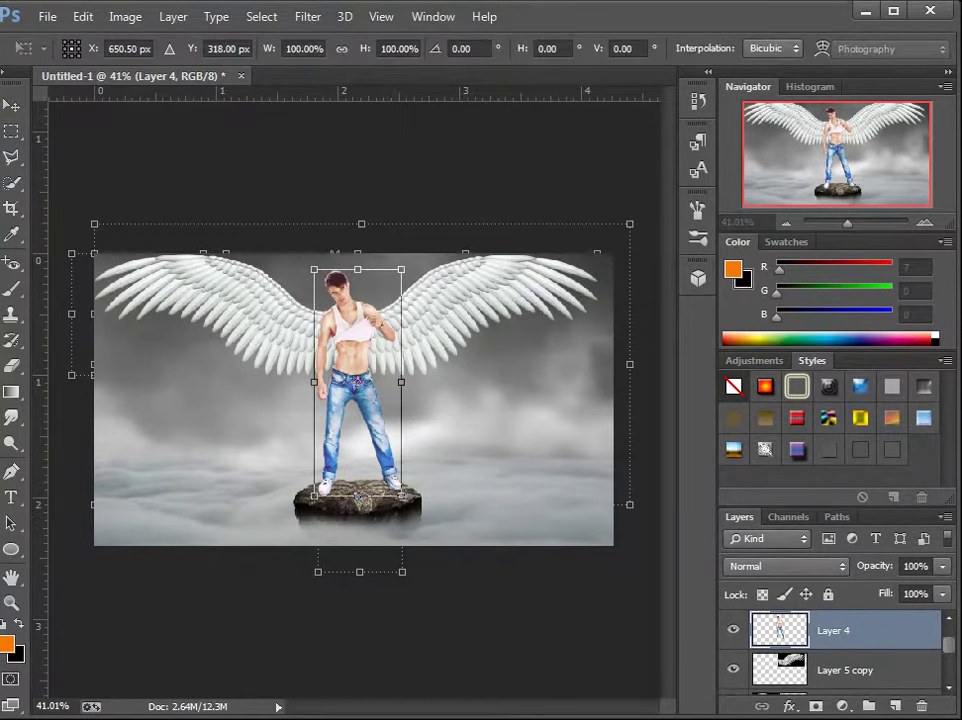
pyautogui.scroll(-5, 840, 650)
pyautogui.scroll(4, 840, 650)
pyautogui.scroll(-3, 840, 650)
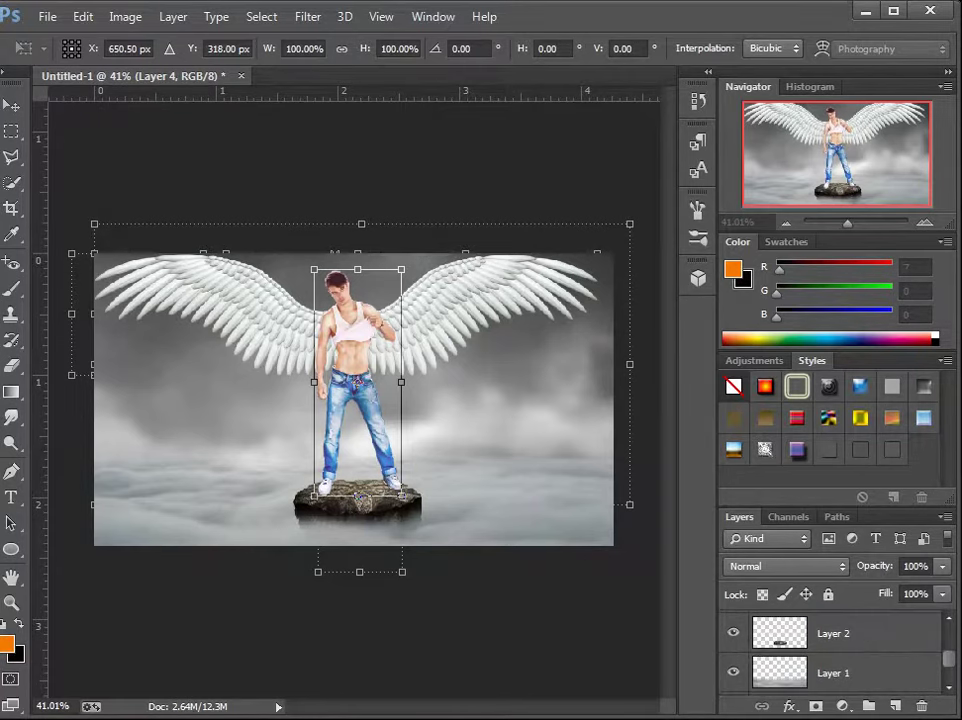
# Enlarge the rock to about 105.69% by 104.81%, then paste the cloud sky as a new layer.
pyautogui.press('Return')
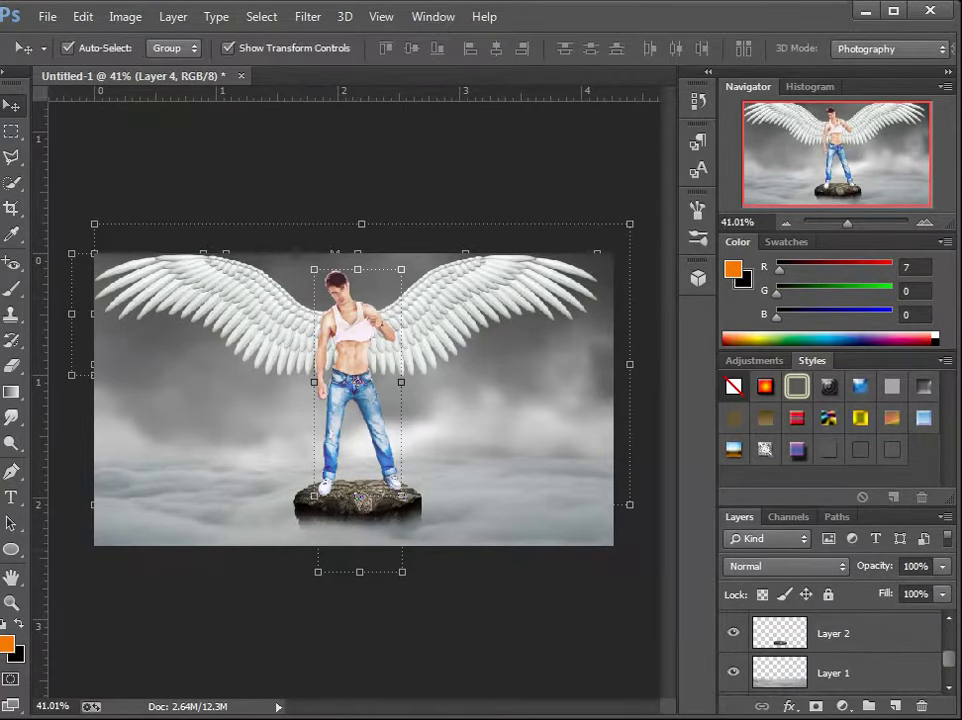
pyautogui.click(833, 633)
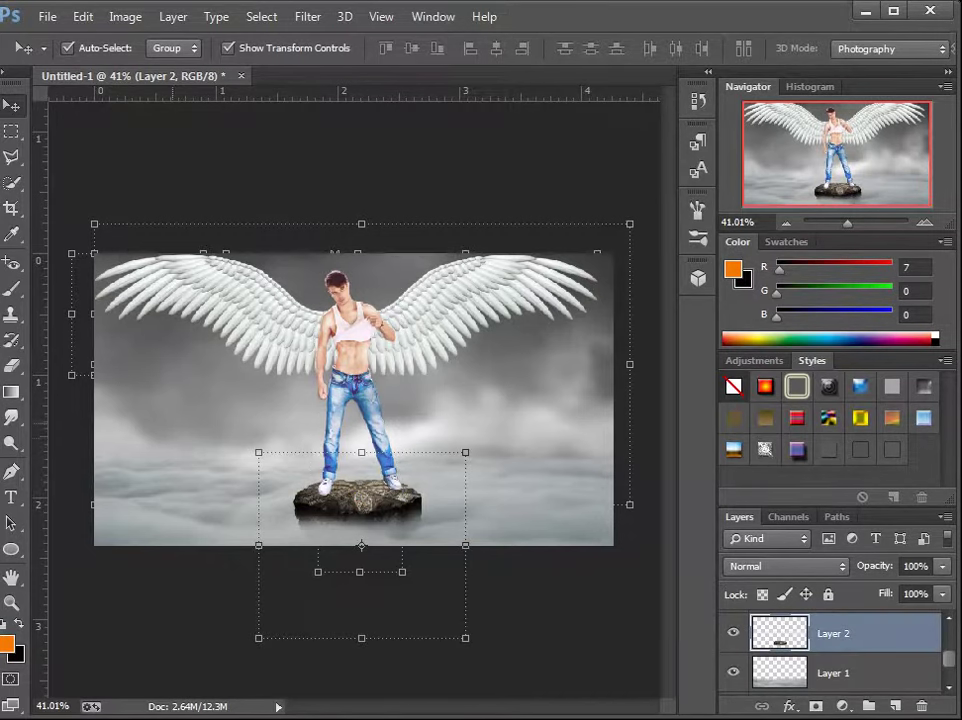
pyautogui.moveTo(465, 452)
pyautogui.mouseDown()
pyautogui.moveTo(477, 443)
pyautogui.moveTo(418, 438)
pyautogui.moveTo(418, 453)
pyautogui.mouseUp()
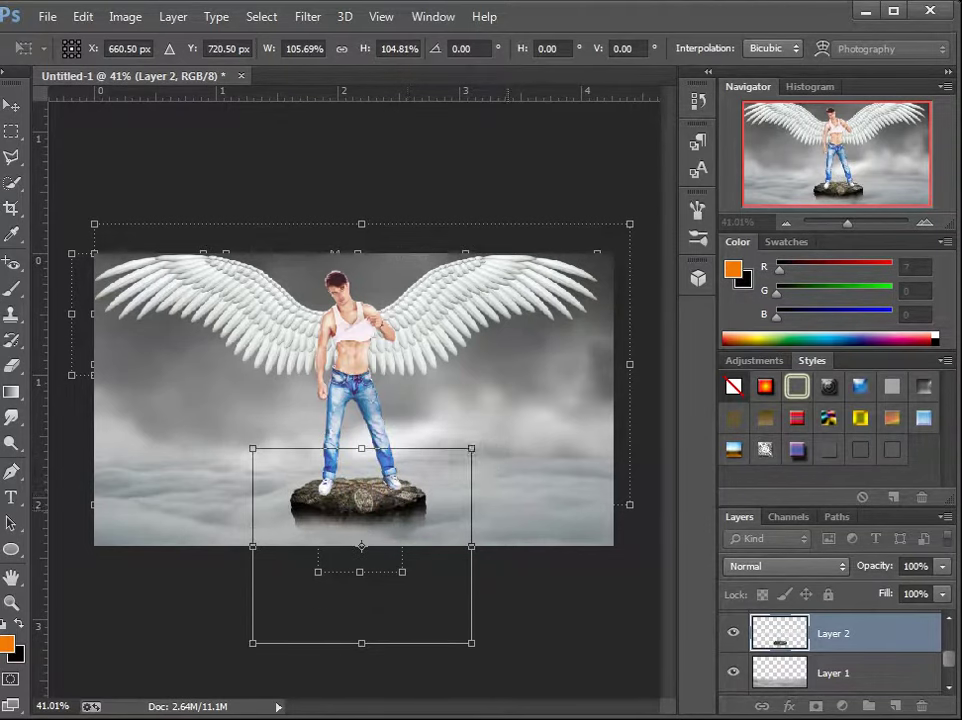
pyautogui.press('v')
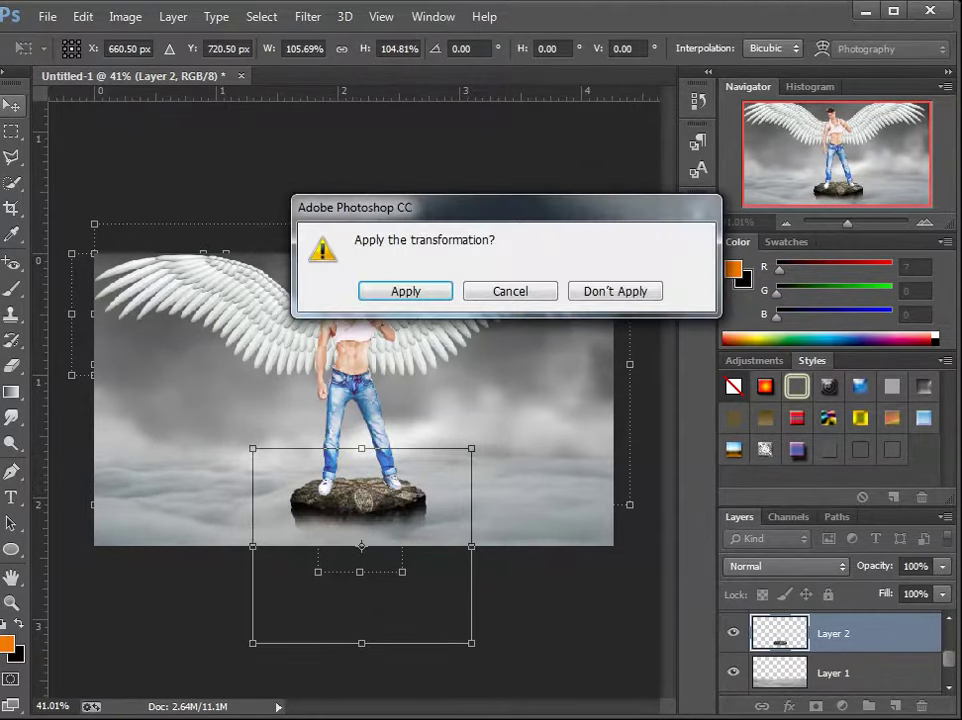
pyautogui.press('Return')
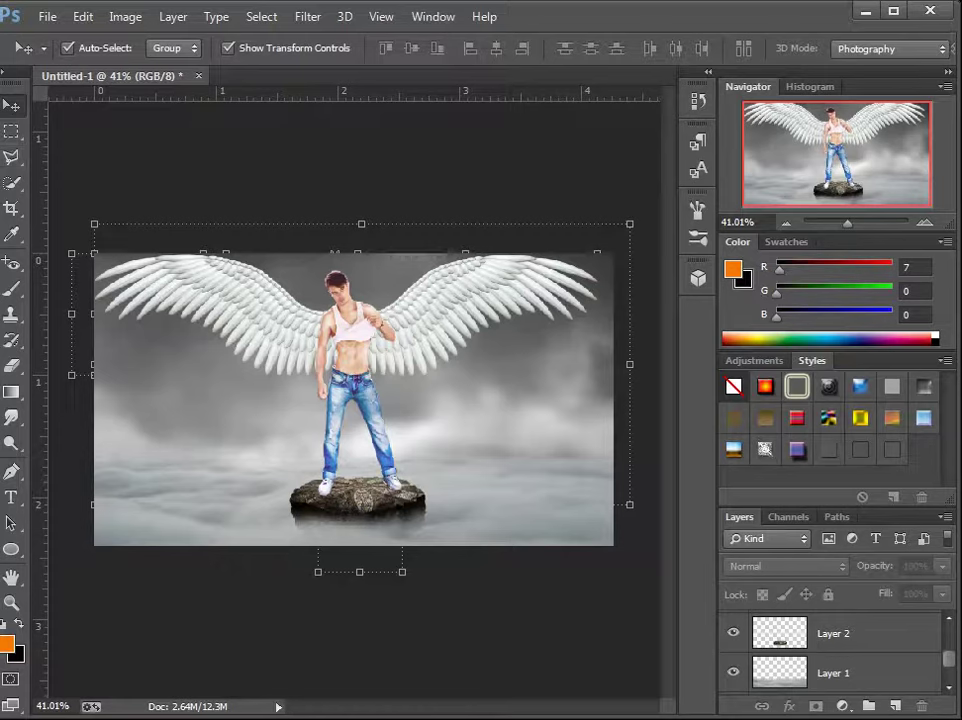
pyautogui.hotkey('ctrl', 'v')
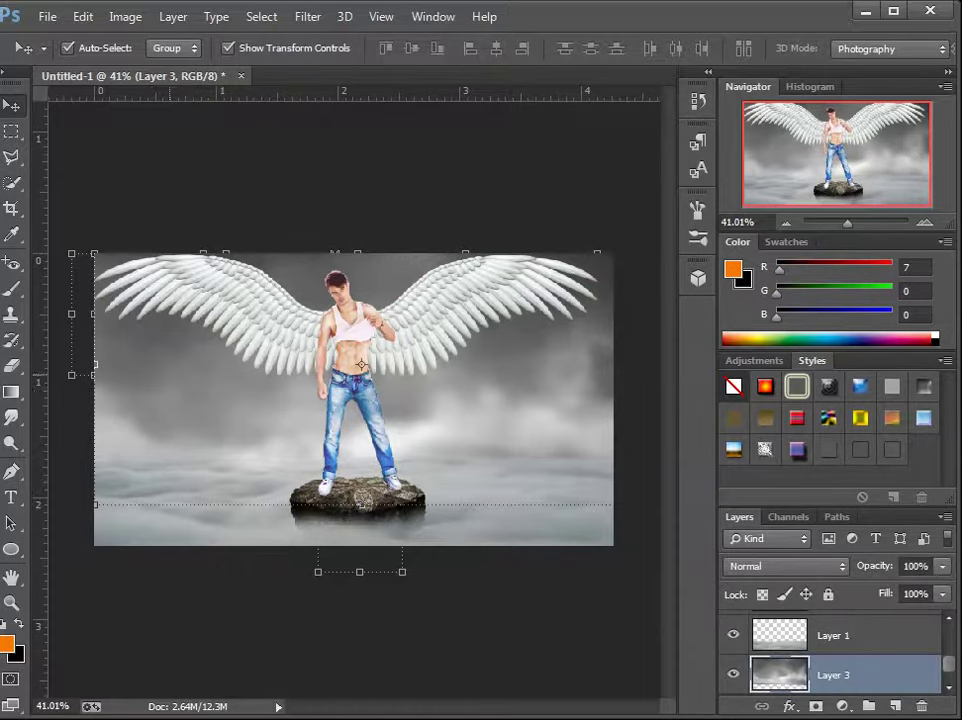
pyautogui.click(308, 16)
pyautogui.click(340, 133)
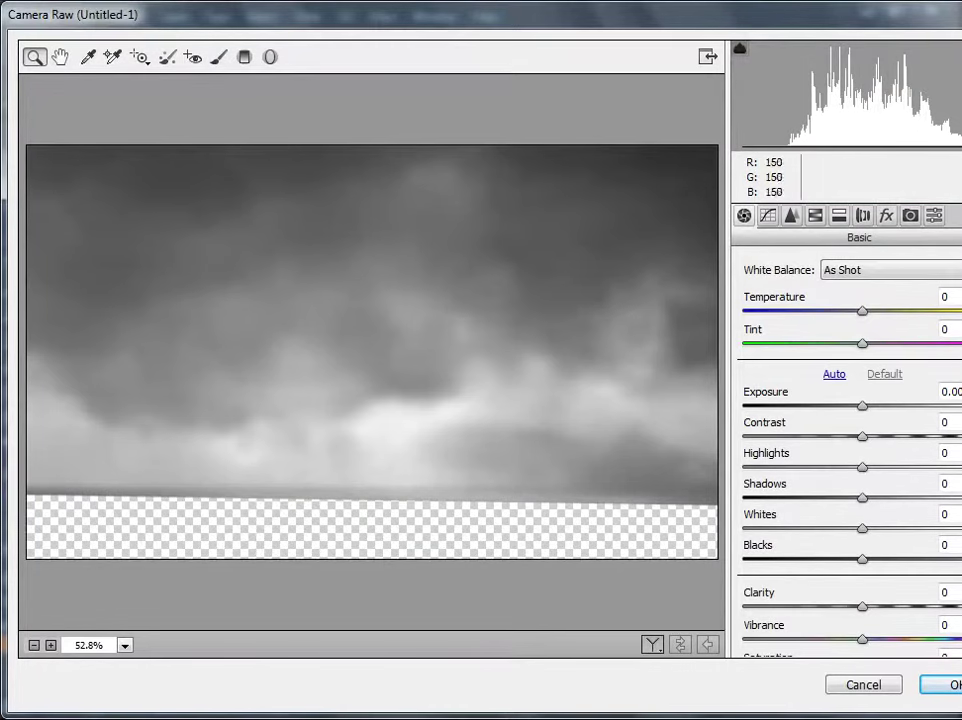
pyautogui.press('Down')
pyautogui.press('Down')
pyautogui.press('Down')
pyautogui.press('Down')
pyautogui.press('Down')
pyautogui.press('Down')
pyautogui.press('Down')
pyautogui.press('Down')
pyautogui.press('Down')
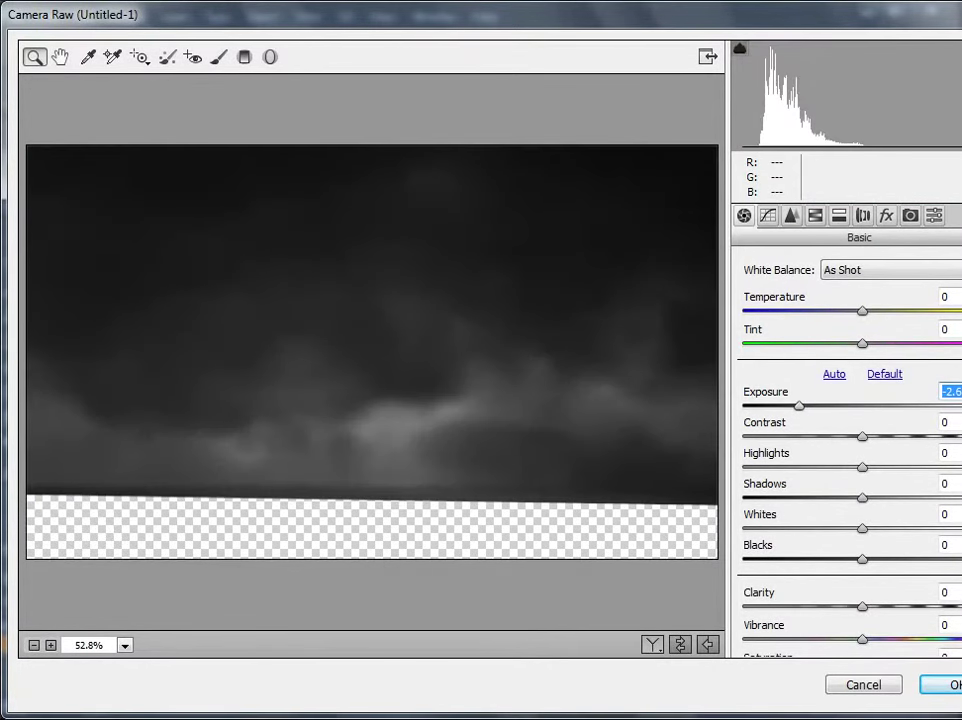
pyautogui.press('Tab')
pyautogui.press('Tab')
pyautogui.press('Tab')
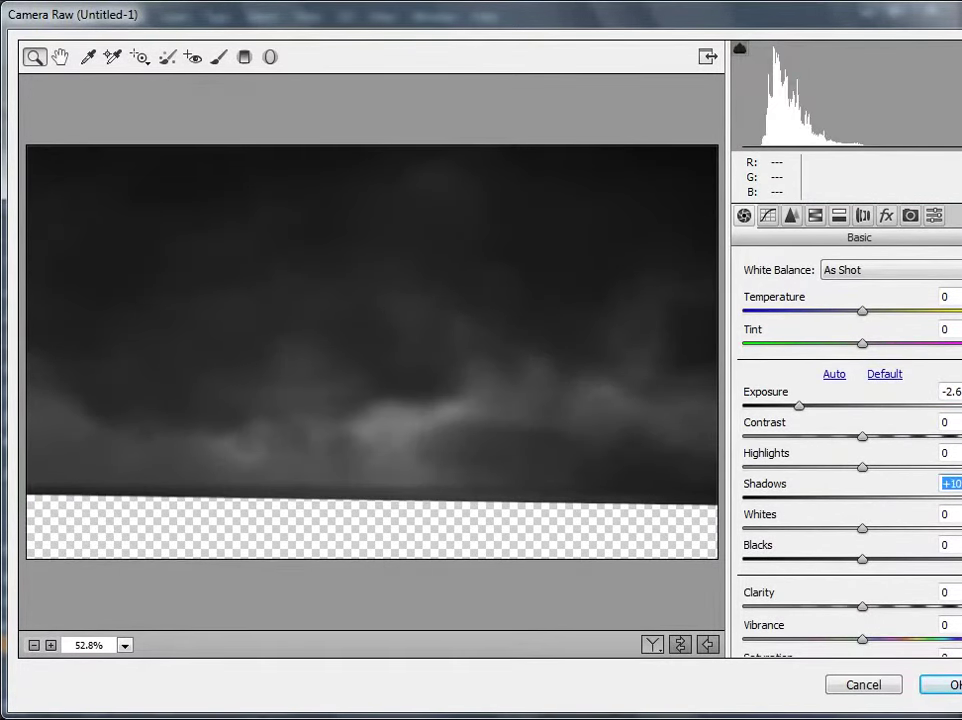
pyautogui.press('Down')
pyautogui.press('Down')
pyautogui.press('Down')
pyautogui.press('Up')
pyautogui.press('Up')
pyautogui.press('Up')
pyautogui.press('Up')
pyautogui.press('Up')
pyautogui.press('Up')
pyautogui.press('Up')
pyautogui.press('Up')
pyautogui.press('Up')
pyautogui.press('Up')
pyautogui.press('Up')
pyautogui.press('Up')
pyautogui.press('Tab')
pyautogui.press('Up')
pyautogui.press('Up')
pyautogui.press('Up')
pyautogui.press('Up')
pyautogui.press('Up')
pyautogui.press('Up')
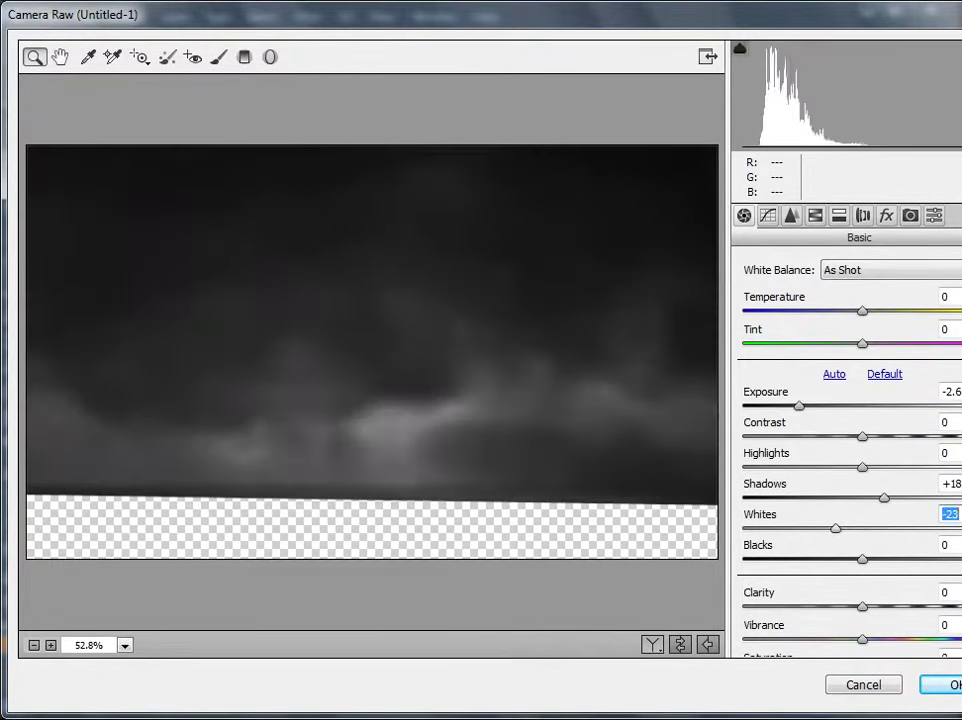
pyautogui.press('Up')
pyautogui.press('Up')
pyautogui.press('Up')
pyautogui.press('Up')
pyautogui.press('Up')
pyautogui.press('Up')
pyautogui.press('Tab')
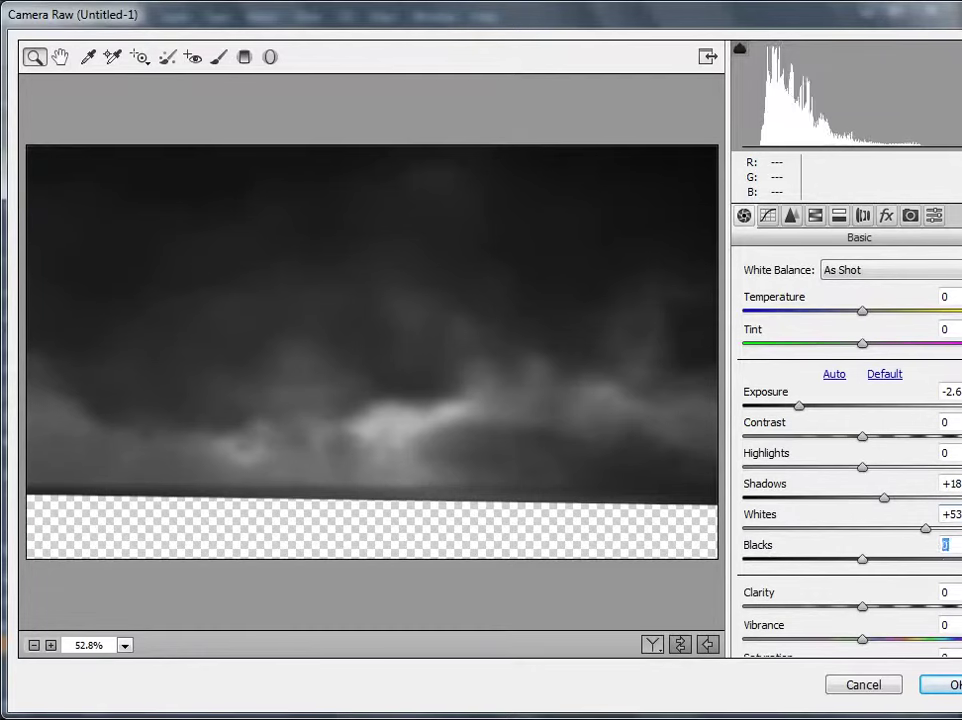
pyautogui.hotkey('shift', 'Up')
pyautogui.hotkey('shift', 'Up')
pyautogui.hotkey('shift', 'Up')
pyautogui.press('Up')
pyautogui.press('Up')
pyautogui.press('Up')
pyautogui.write('-72')
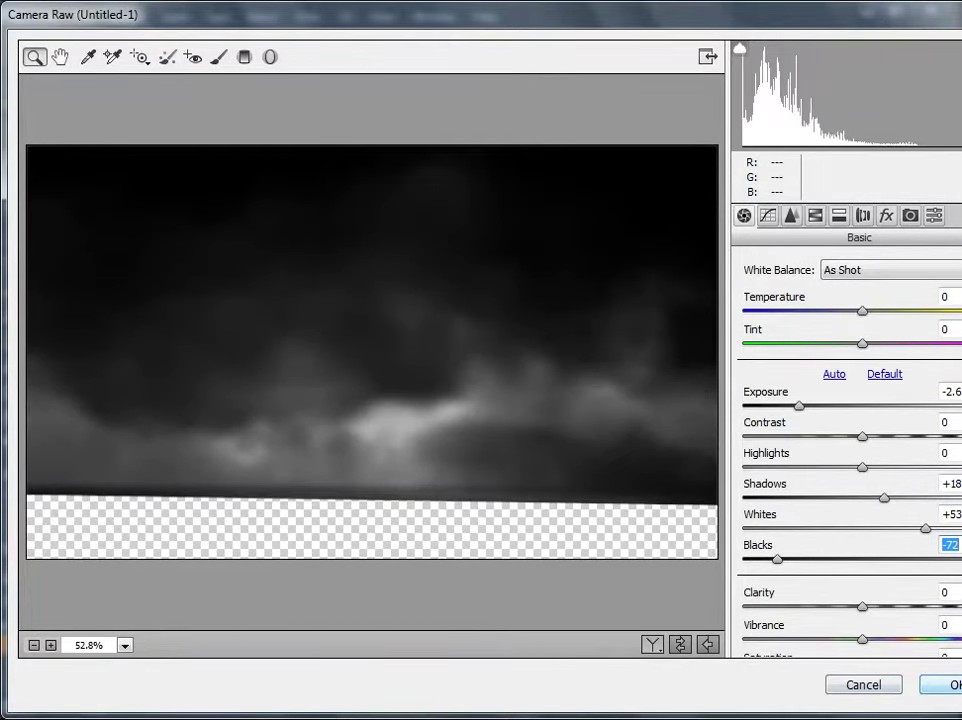
pyautogui.press('Tab')
pyautogui.hotkey('shift', 'Up')
pyautogui.hotkey('shift', 'Up')
pyautogui.hotkey('shift', 'Up')
pyautogui.press('Up')
pyautogui.press('Up')
pyautogui.press('Up')
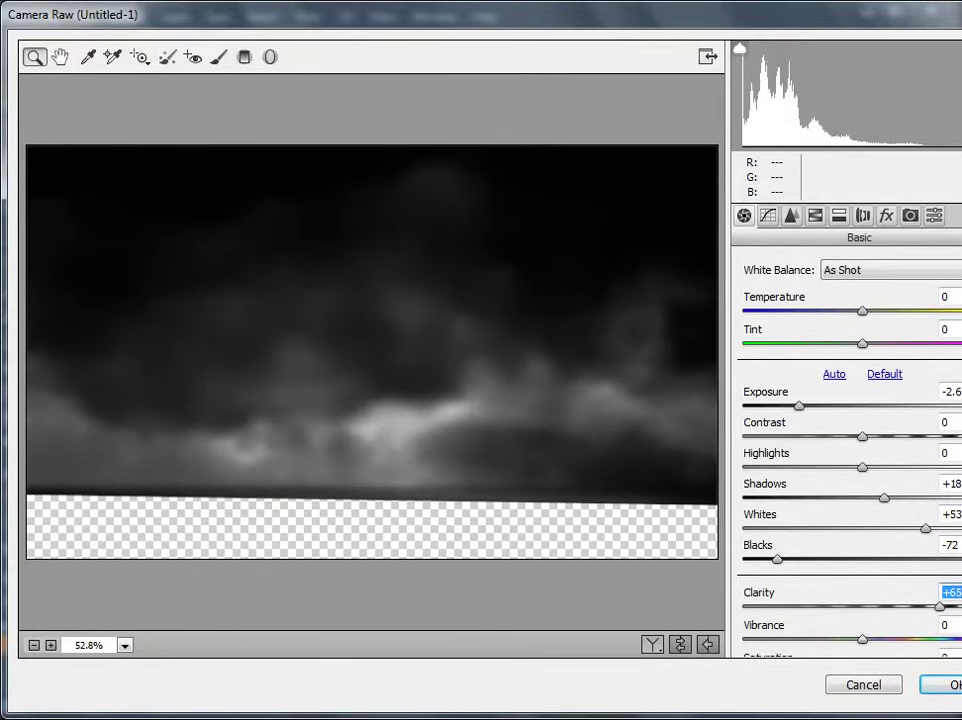
pyautogui.press('Tab')
pyautogui.write('37')
pyautogui.press('Tab')
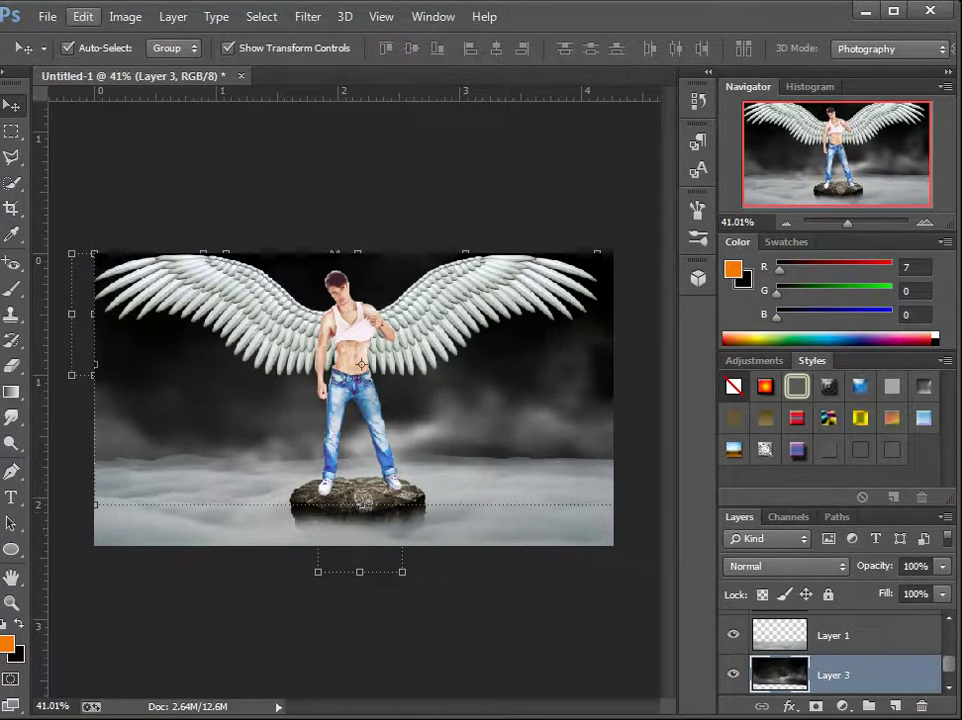
pyautogui.click(83, 17)
pyautogui.click(200, 62)
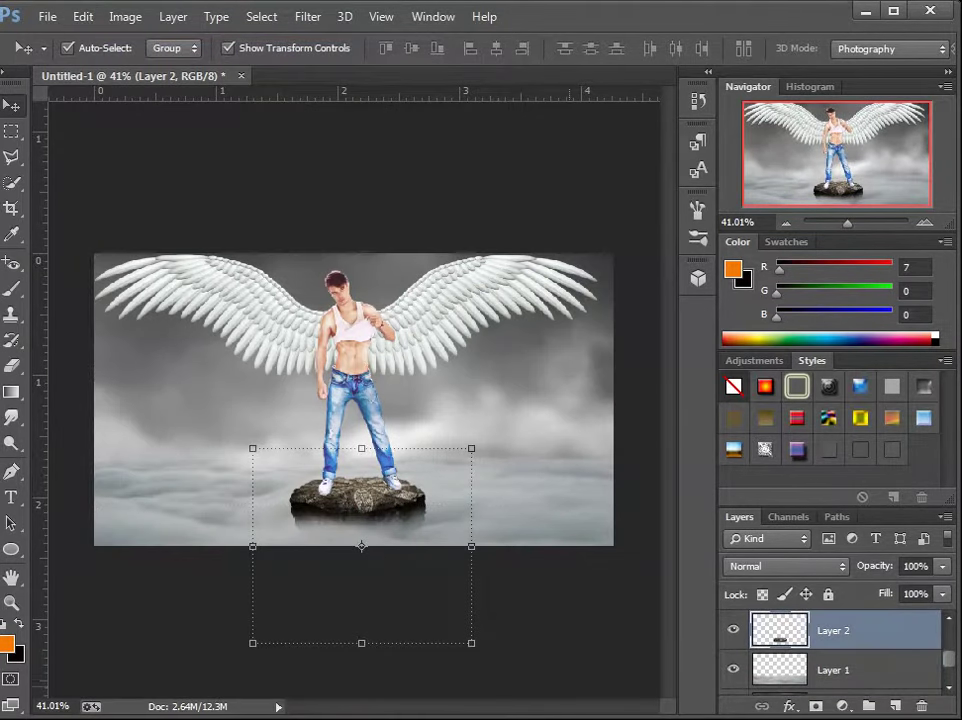
pyautogui.hotkey('ctrl', 'alt', 'z')
# Apply Camera Raw to Layer 1's low clouds: Exposure -1.4, Highlights +63, Shadows -28.
pyautogui.click(833, 670)
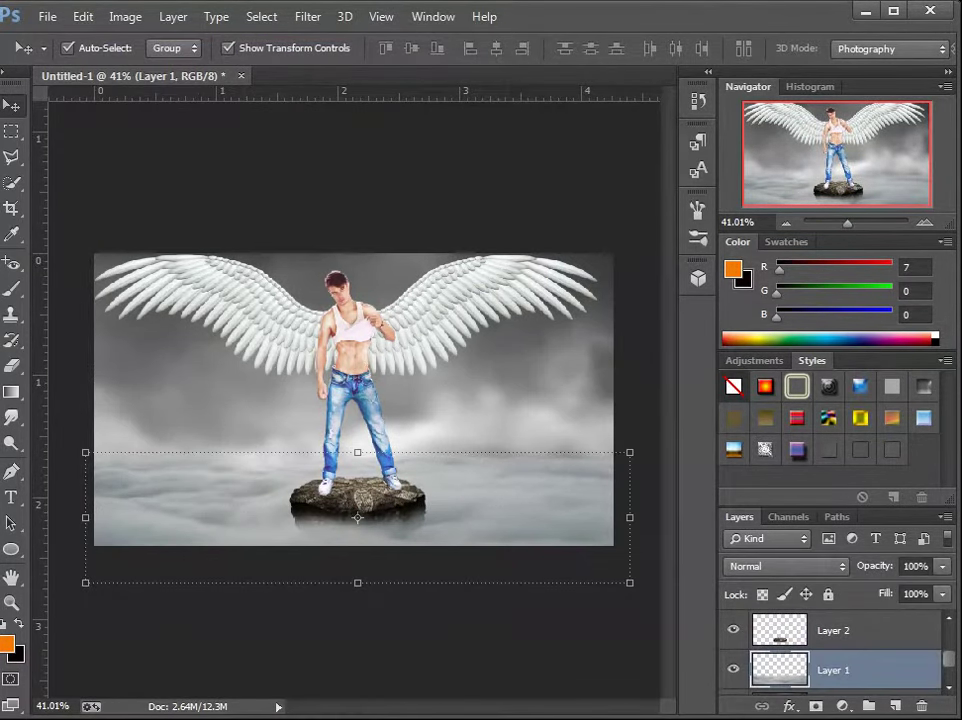
pyautogui.click(308, 17)
pyautogui.click(358, 131)
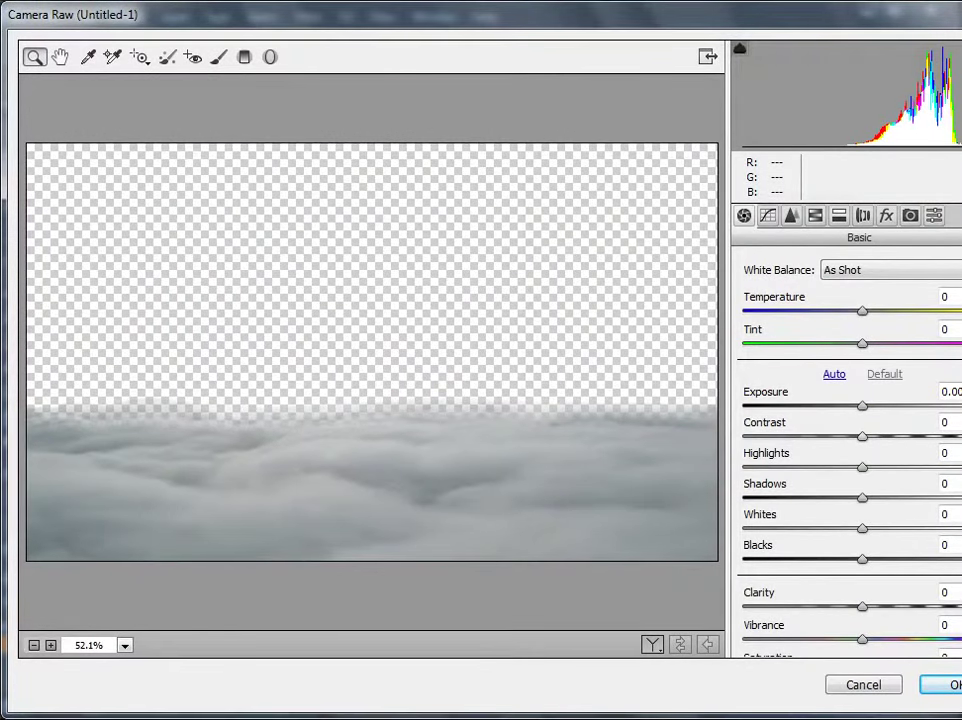
pyautogui.moveTo(862, 405); pyautogui.dragTo(828, 405)
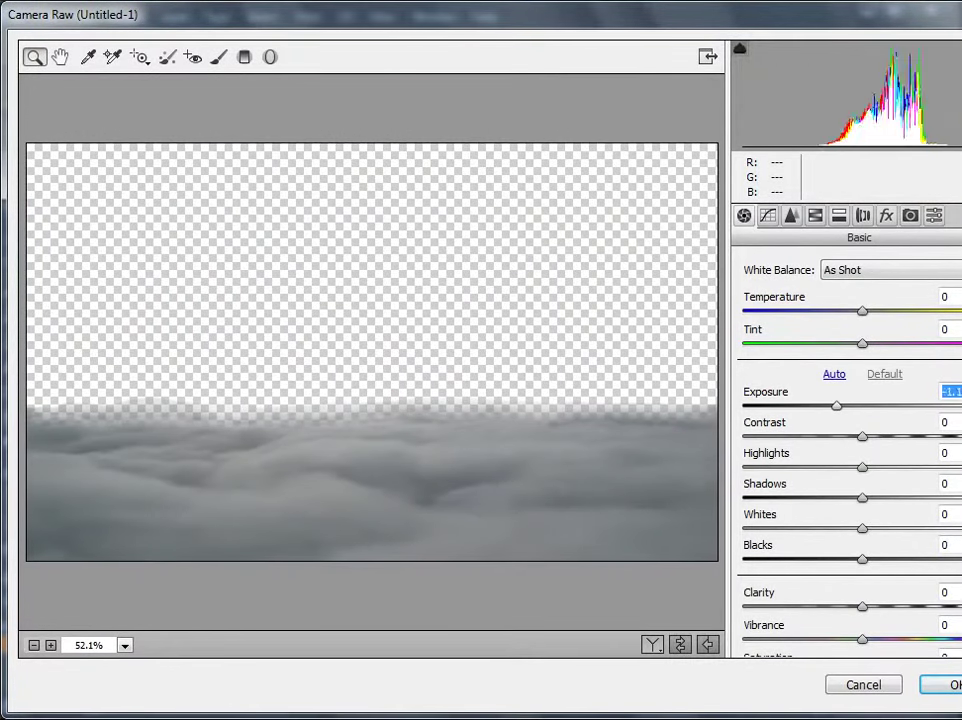
pyautogui.moveTo(862, 467); pyautogui.dragTo(937, 467)
pyautogui.moveTo(862, 497); pyautogui.dragTo(912, 497)
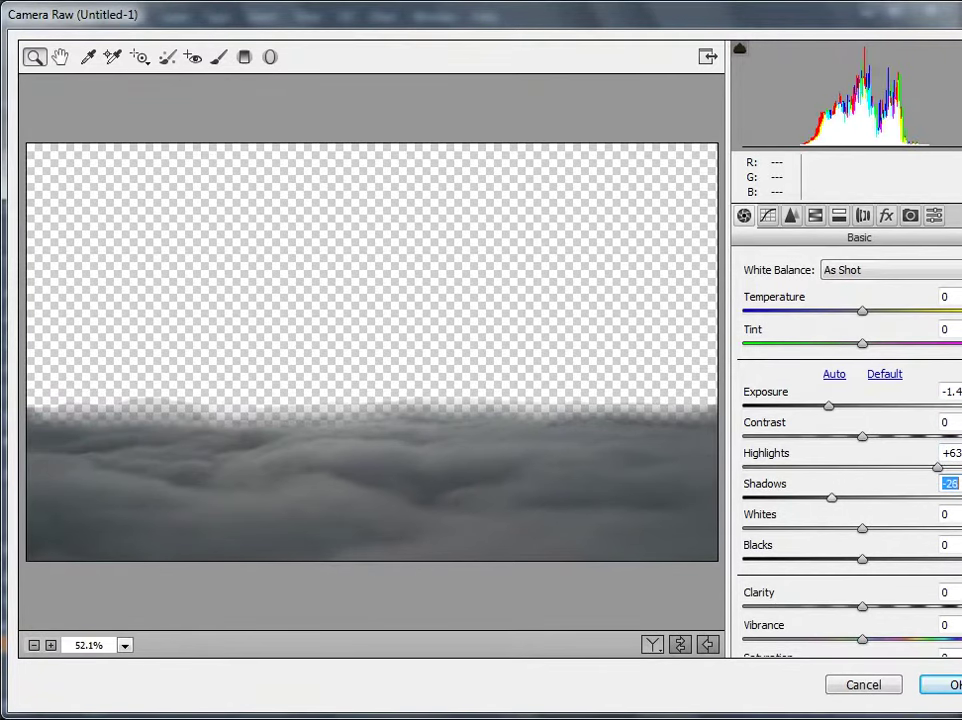
pyautogui.write('-28')
pyautogui.press('Return')
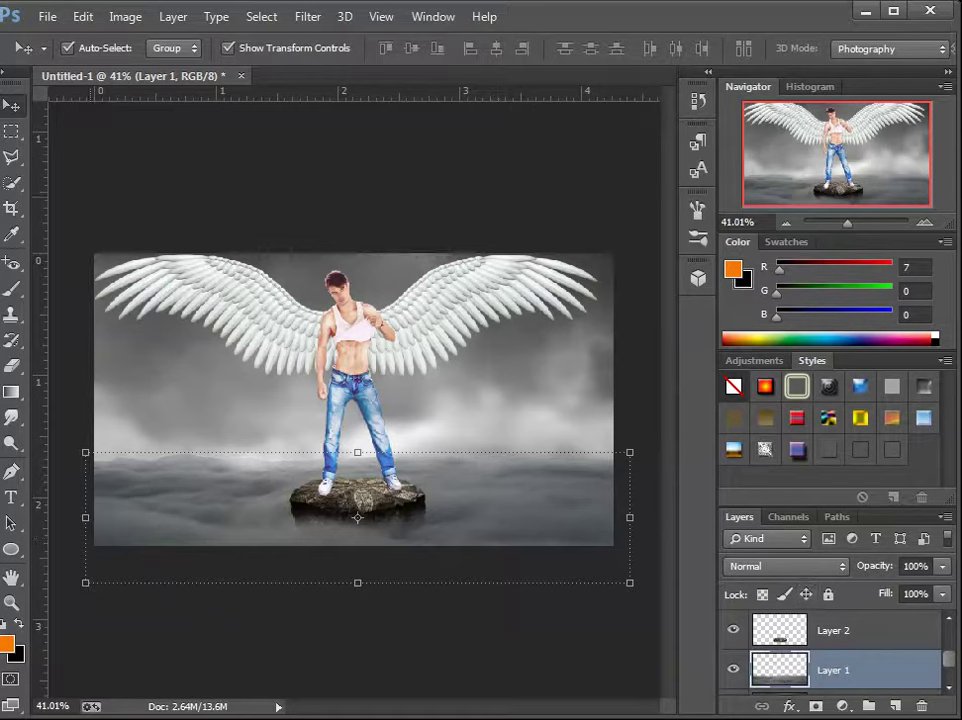
# Browse the Open dialog to the F:\1500+ PNG FILE\sky + smoke folder.
pyautogui.press('e')
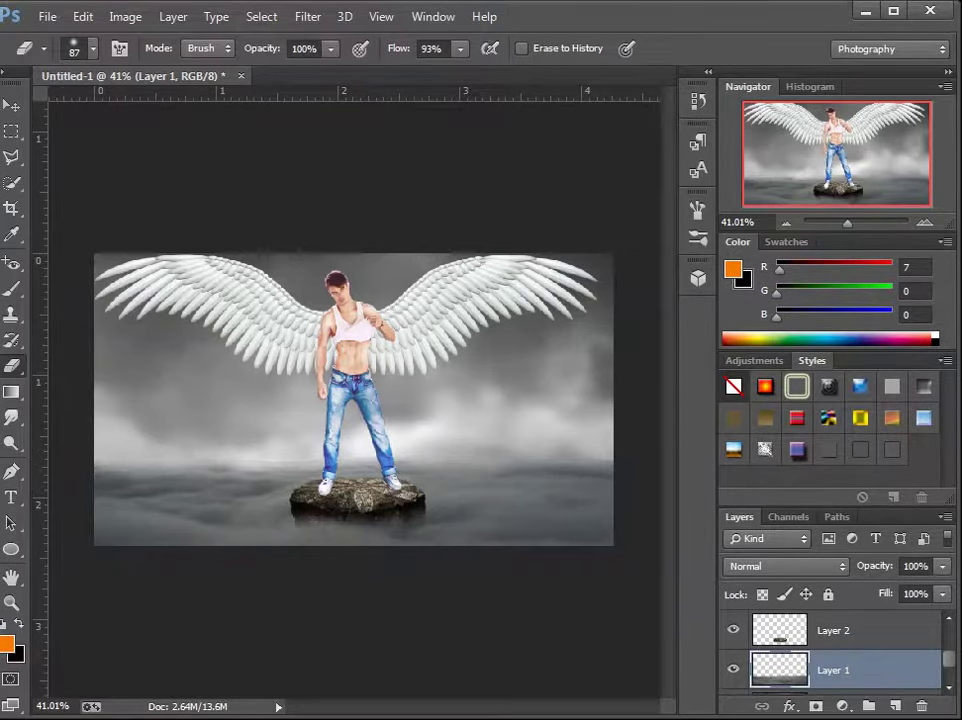
pyautogui.click(47, 16)
pyautogui.click(60, 58)
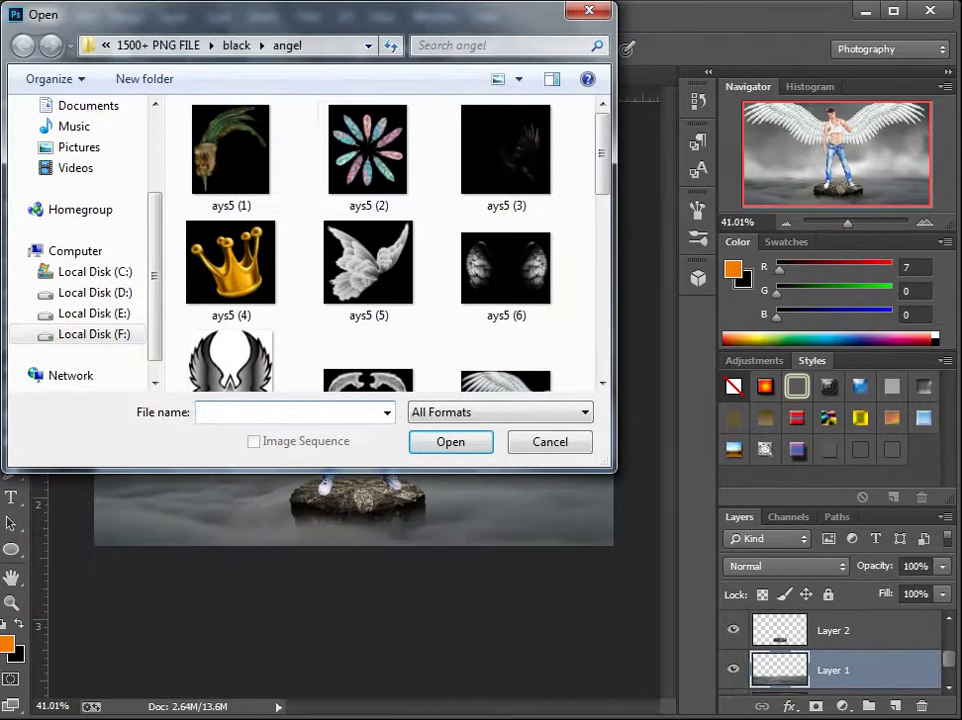
pyautogui.click(94, 334)
pyautogui.doubleClick(243, 157)
pyautogui.scroll(-1, 338, 281)
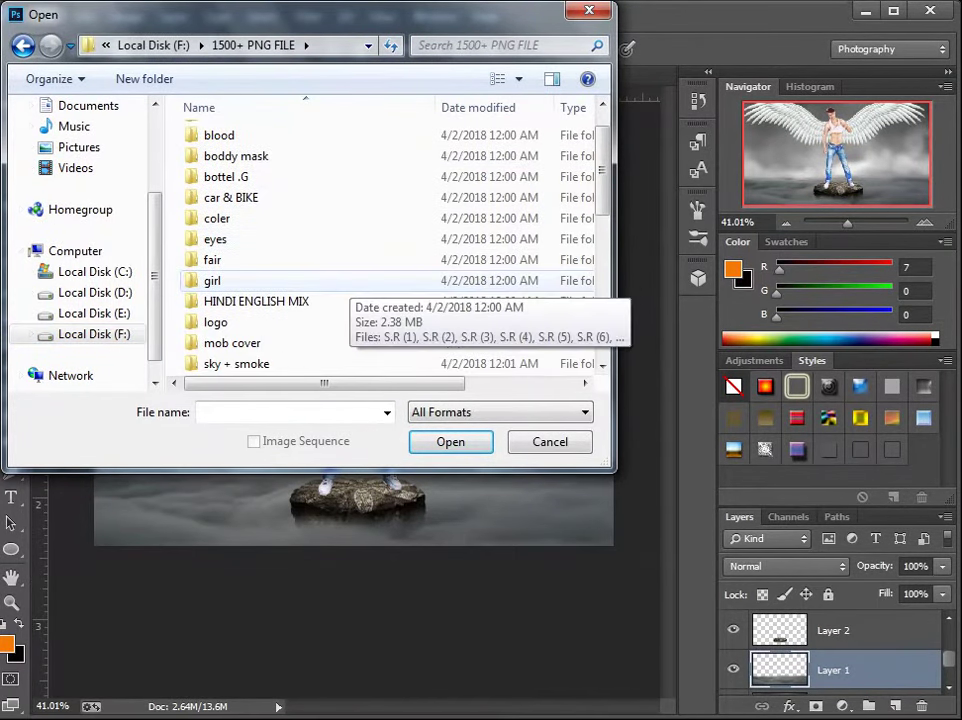
pyautogui.scroll(-1, 338, 285)
pyautogui.doubleClick(236, 303)
# Find the cloud image S.R (9).jpg in the folder and open it.
pyautogui.scroll(-1, 368, 340)
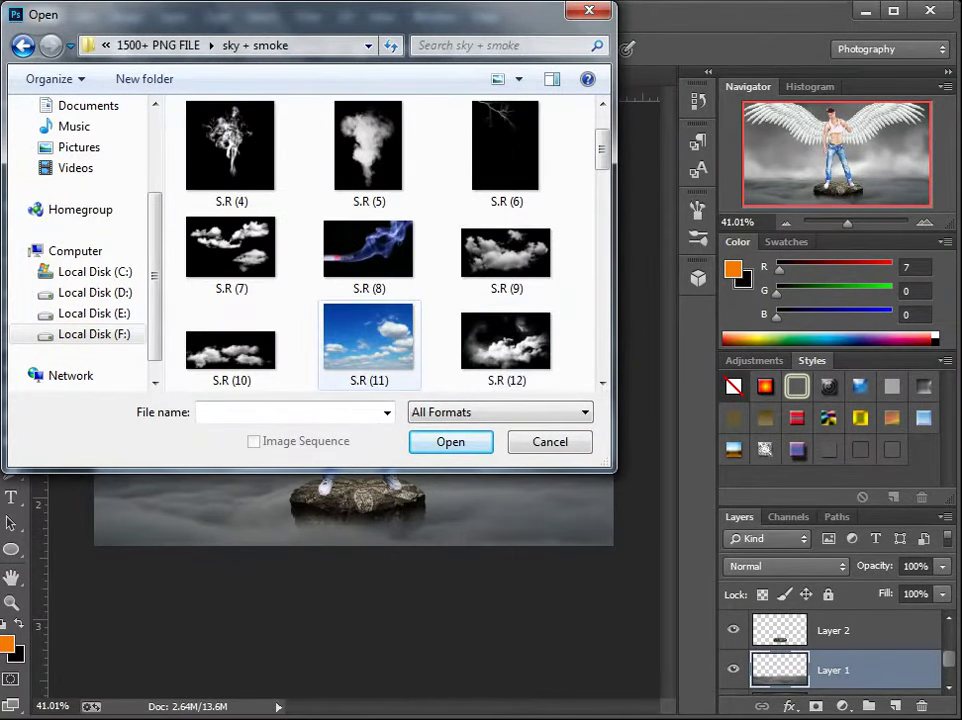
pyautogui.scroll(-2, 368, 340)
pyautogui.scroll(-1, 470, 258)
pyautogui.scroll(3, 470, 258)
pyautogui.scroll(-2, 465, 262)
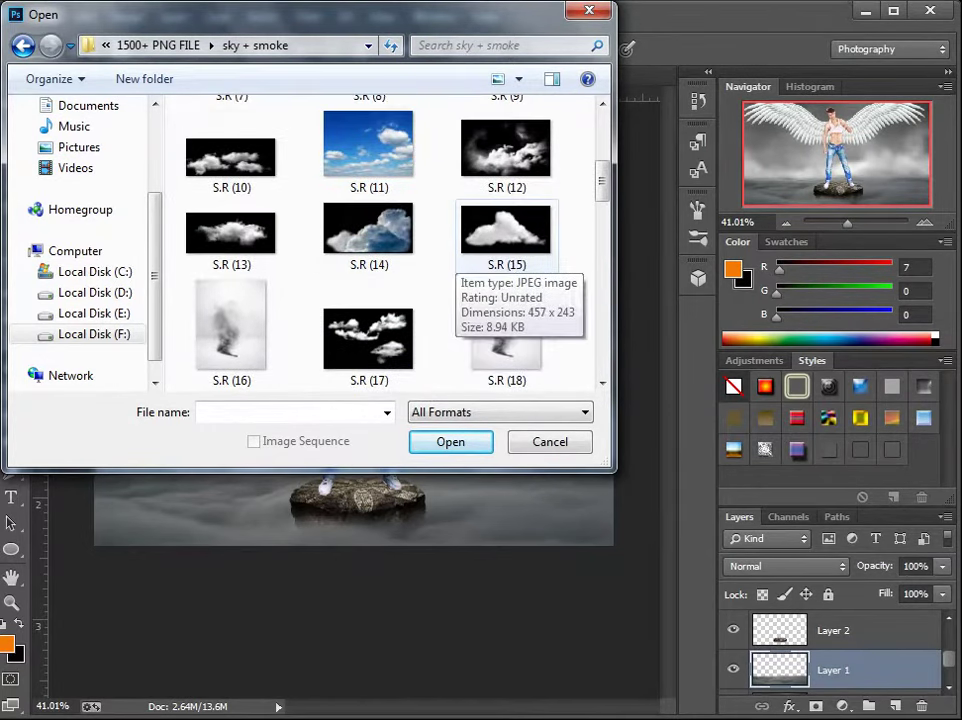
pyautogui.scroll(-1, 465, 262)
pyautogui.scroll(-2, 465, 262)
pyautogui.scroll(-2, 465, 262)
pyautogui.scroll(-3, 465, 262)
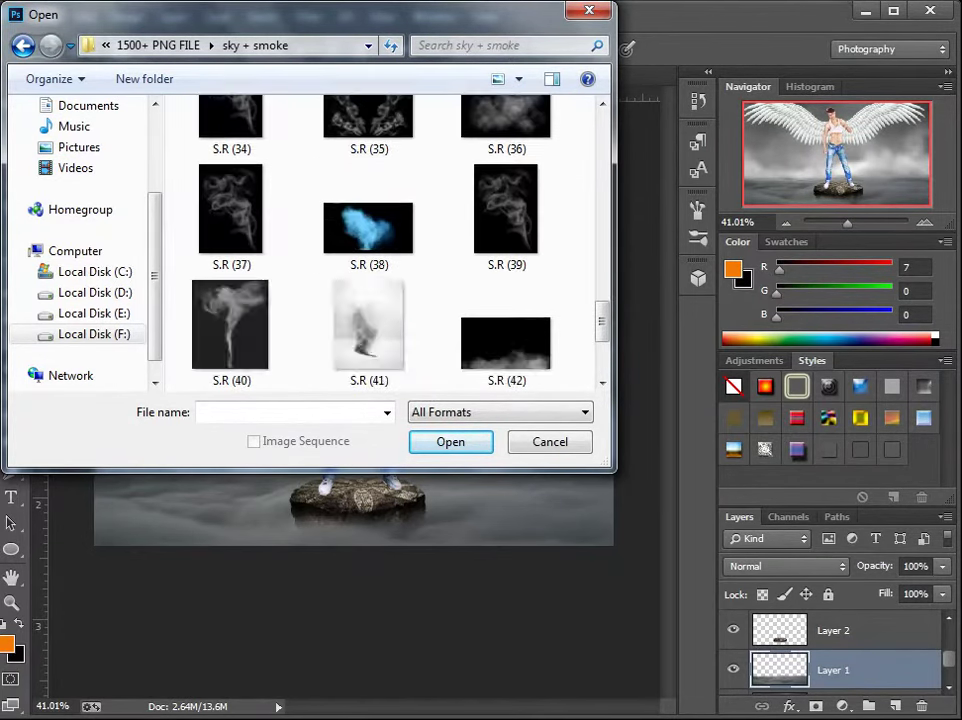
pyautogui.scroll(5, 465, 262)
pyautogui.scroll(3, 465, 262)
pyautogui.scroll(3, 465, 262)
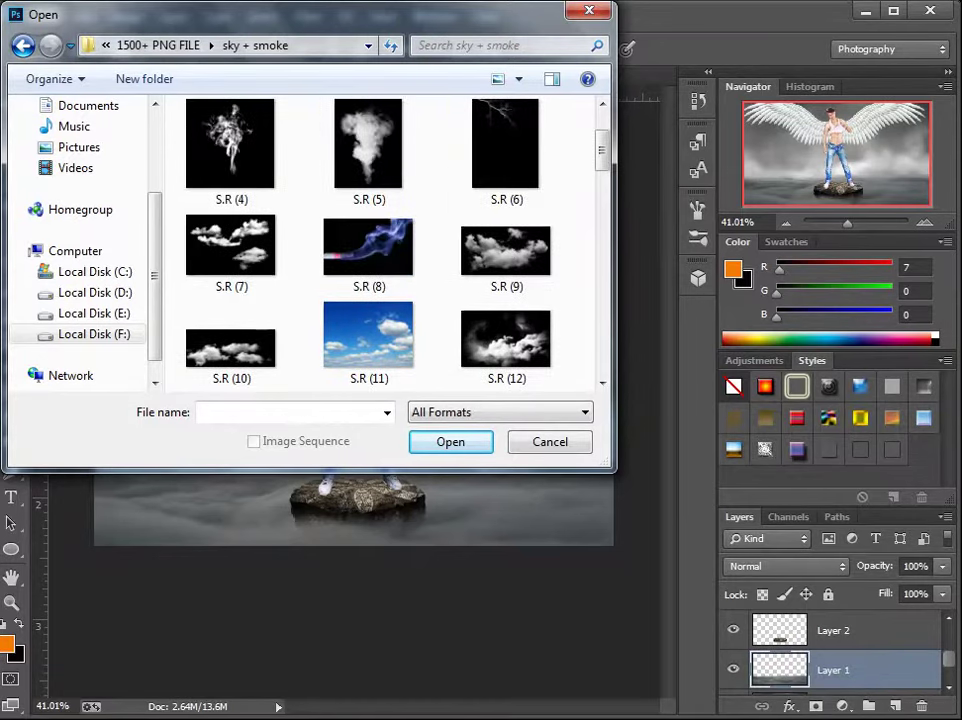
pyautogui.scroll(-3, 465, 262)
pyautogui.scroll(3, 465, 262)
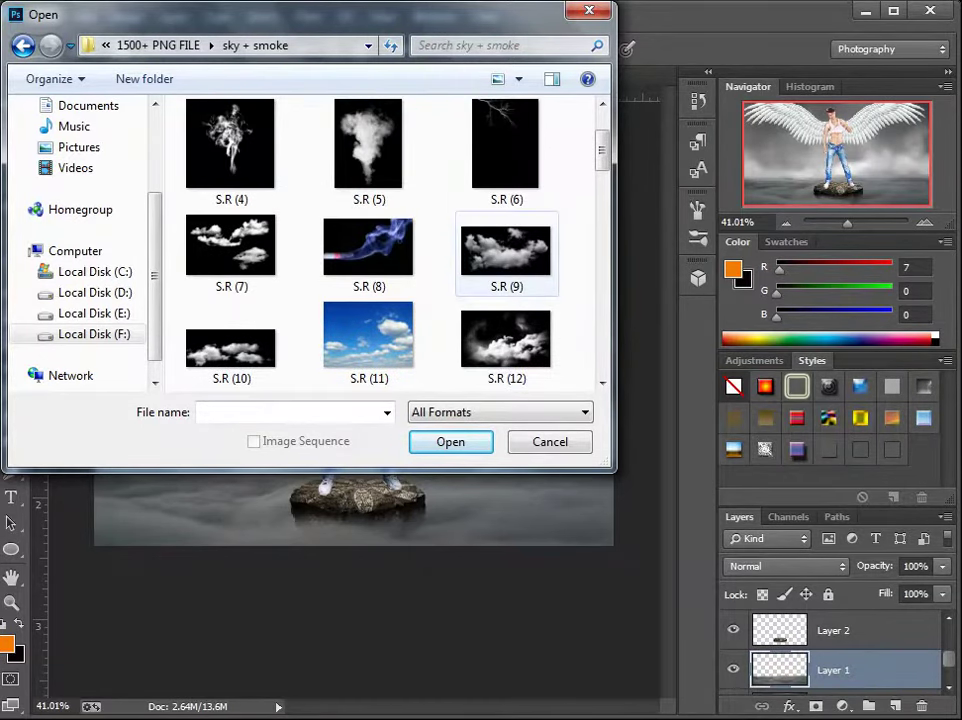
pyautogui.doubleClick(503, 255)
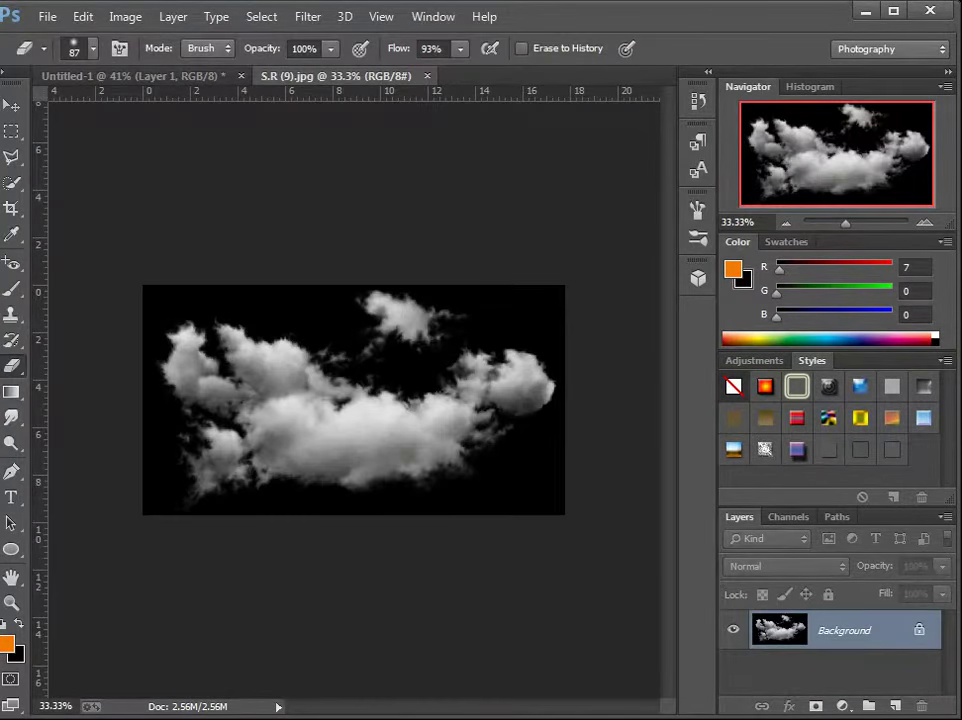
# Drag the S.R (9) clouds into the angel composite as a Screen-blended layer.
pyautogui.moveTo(330, 76); pyautogui.dragTo(532, 253)
pyautogui.press('v')
pyautogui.moveTo(614, 380); pyautogui.dragTo(286, 407)
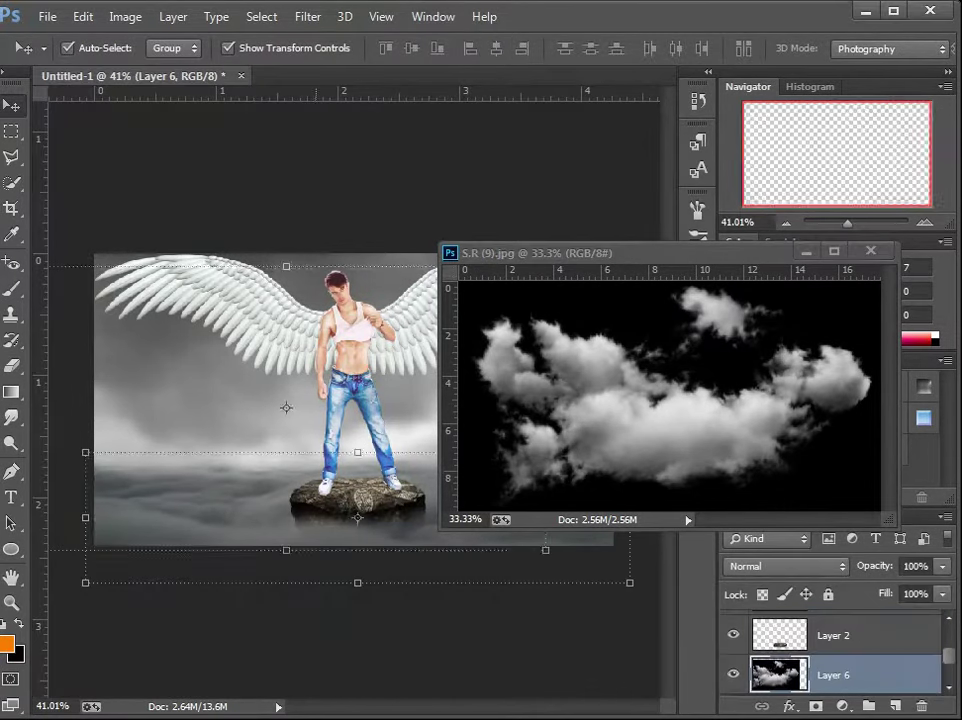
pyautogui.click(785, 566)
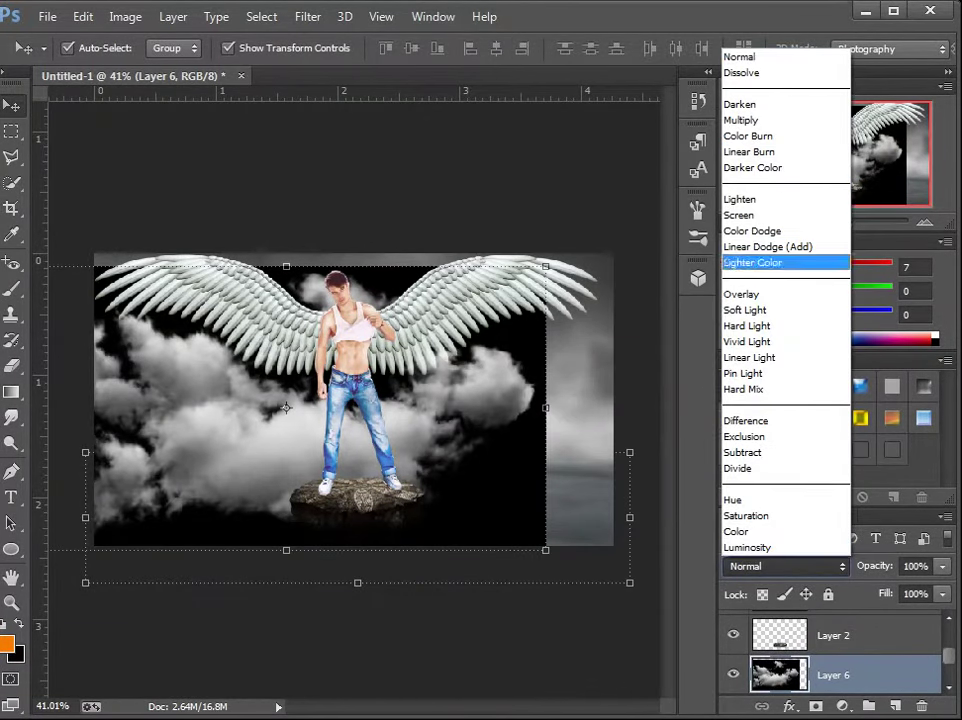
pyautogui.click(752, 217)
# Reposition the clouds around the figure and raise Layer 6 above Layer 4 copy.
pyautogui.moveTo(427, 357); pyautogui.dragTo(455, 445)
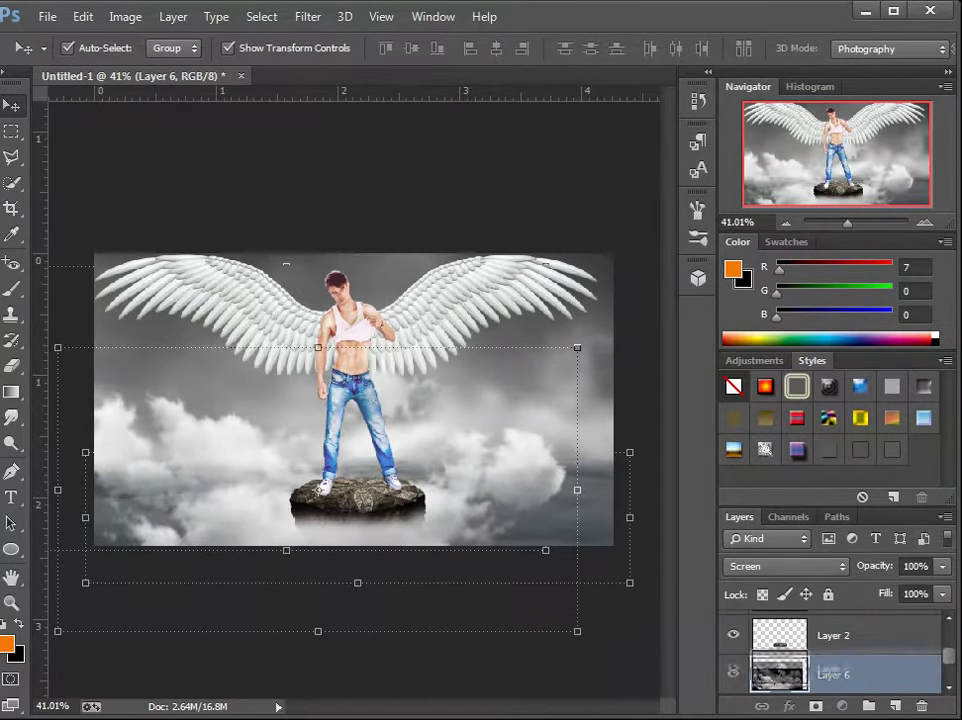
pyautogui.moveTo(780, 675); pyautogui.dragTo(780, 632)
pyautogui.scroll(2, 830, 650)
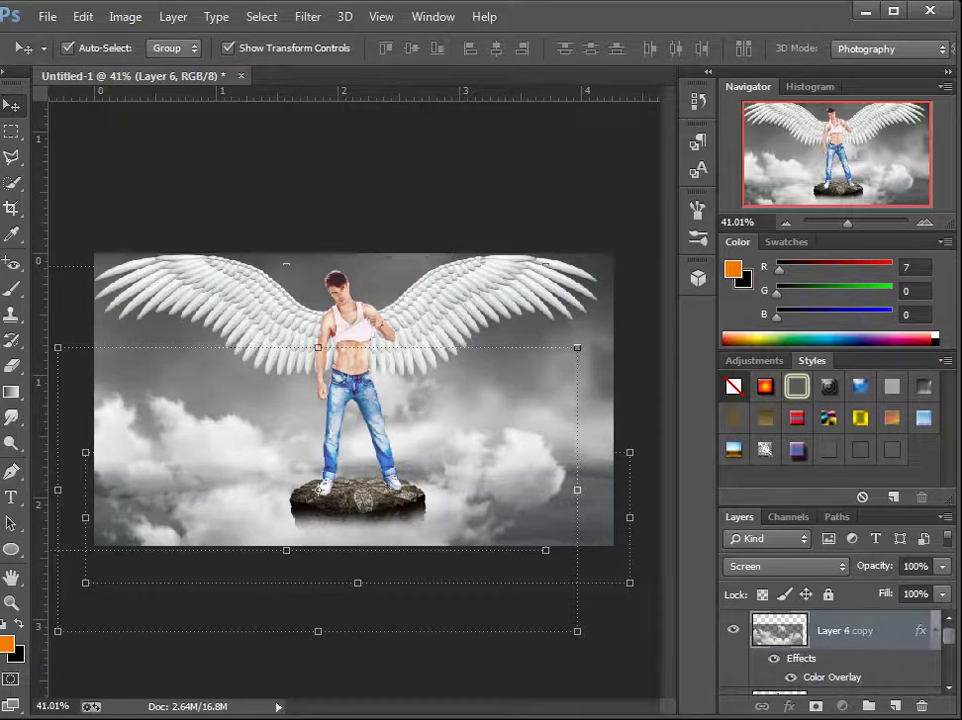
pyautogui.moveTo(498, 466); pyautogui.dragTo(518, 429)
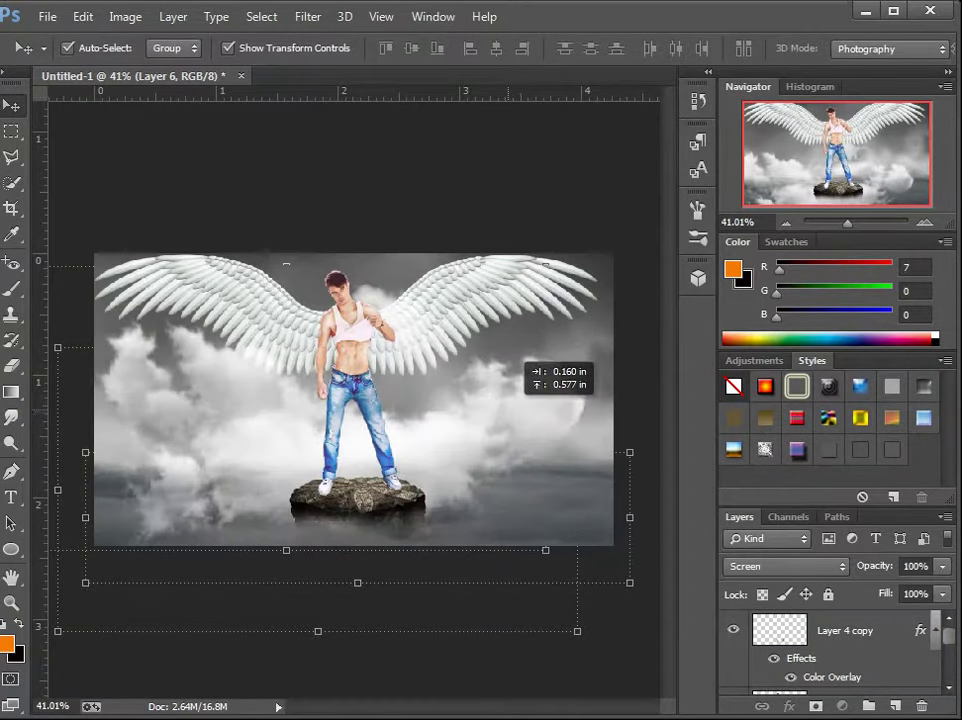
pyautogui.scroll(2, 830, 650)
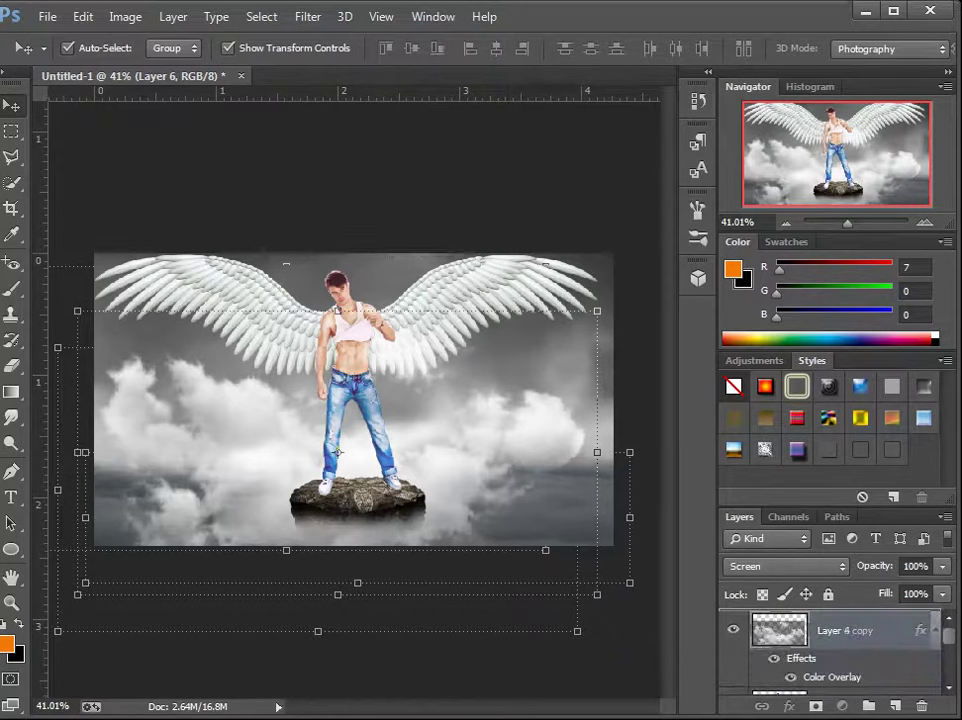
pyautogui.hotkey('ctrl', ']')
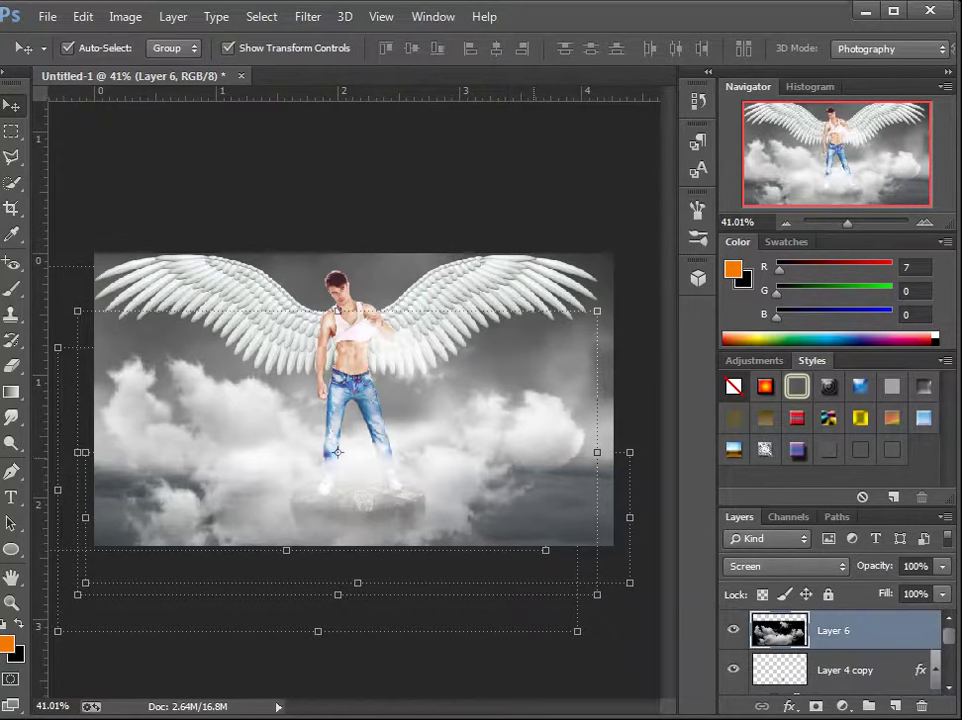
# Enlarge the cloud layer to about 120% width, reposition it, and set opacity to 78%.
pyautogui.hotkey('ctrl', 't')
pyautogui.moveTo(597, 310); pyautogui.dragTo(647, 305)
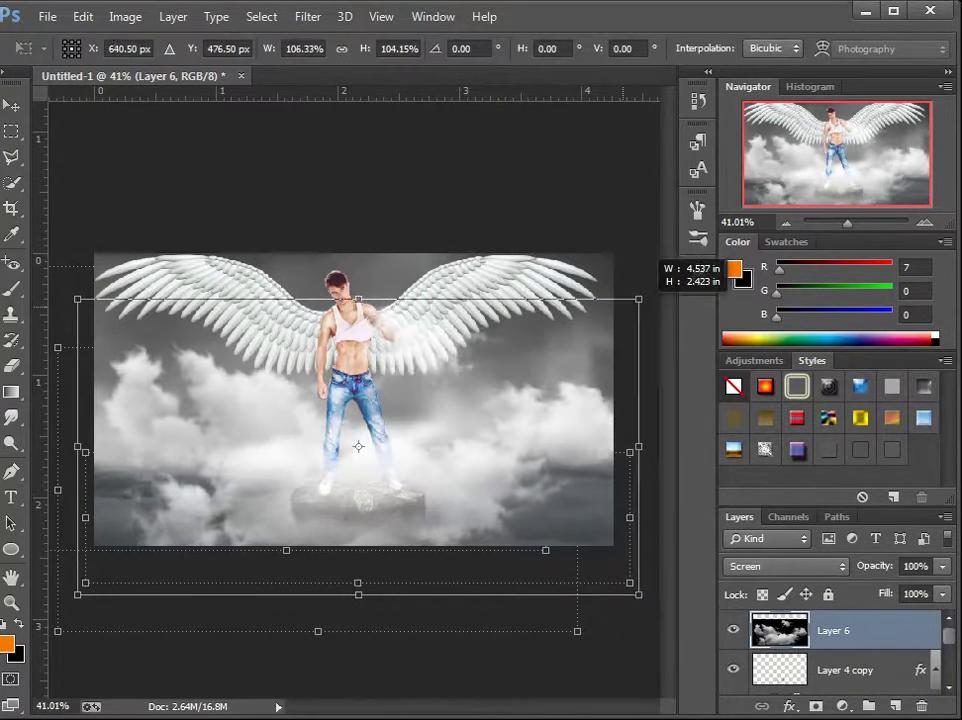
pyautogui.moveTo(555, 430); pyautogui.dragTo(527, 460)
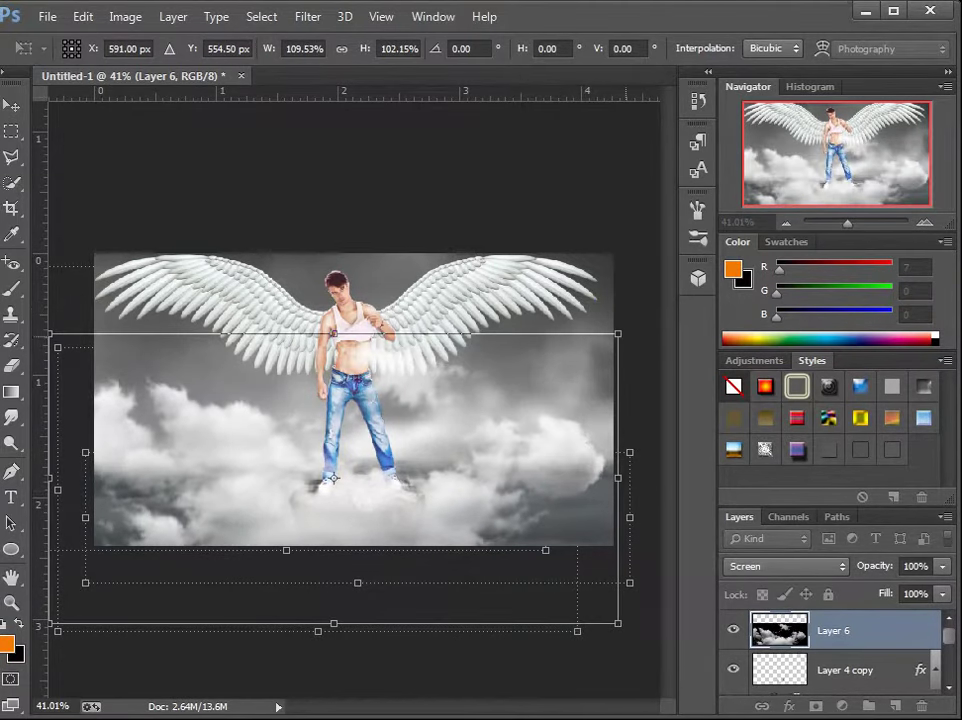
pyautogui.moveTo(688, 300)
pyautogui.mouseDown()
pyautogui.moveTo(685, 282)
pyautogui.moveTo(686, 290)
pyautogui.mouseUp()
pyautogui.moveTo(618, 335); pyautogui.dragTo(670, 312)
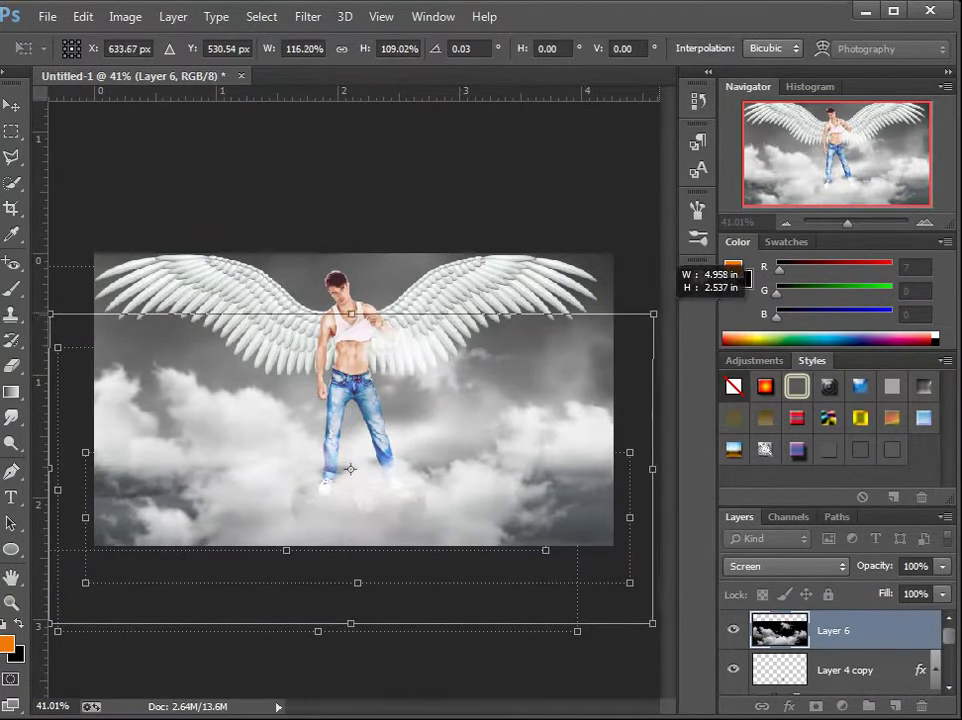
pyautogui.moveTo(525, 424)
pyautogui.mouseDown()
pyautogui.moveTo(480, 452)
pyautogui.moveTo(535, 428)
pyautogui.mouseUp()
pyautogui.moveTo(375, 478); pyautogui.dragTo(384, 496)
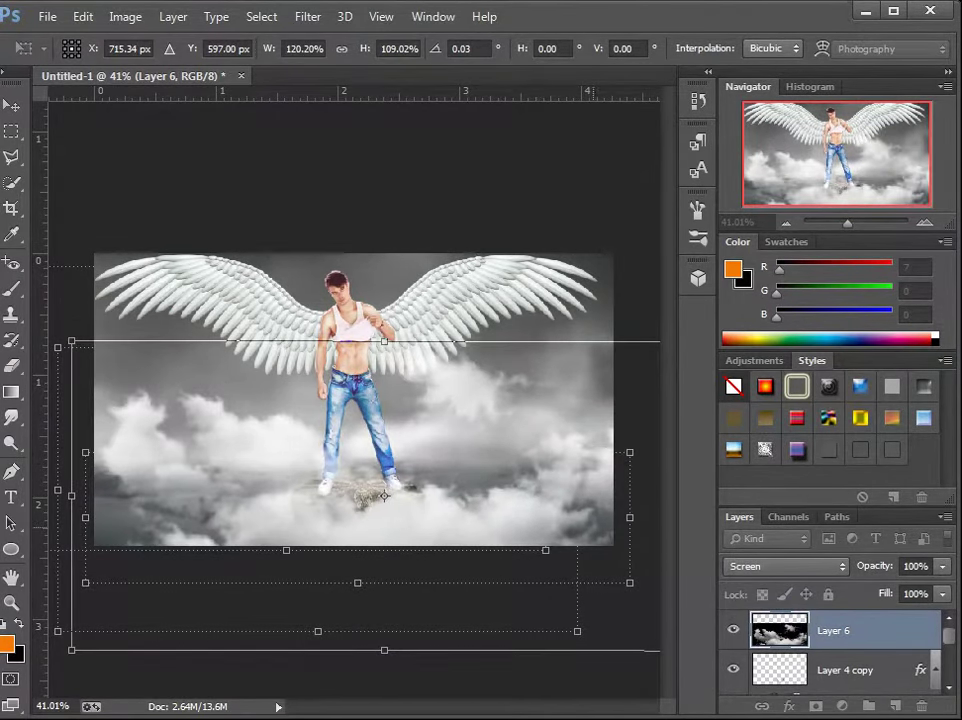
pyautogui.click(942, 566)
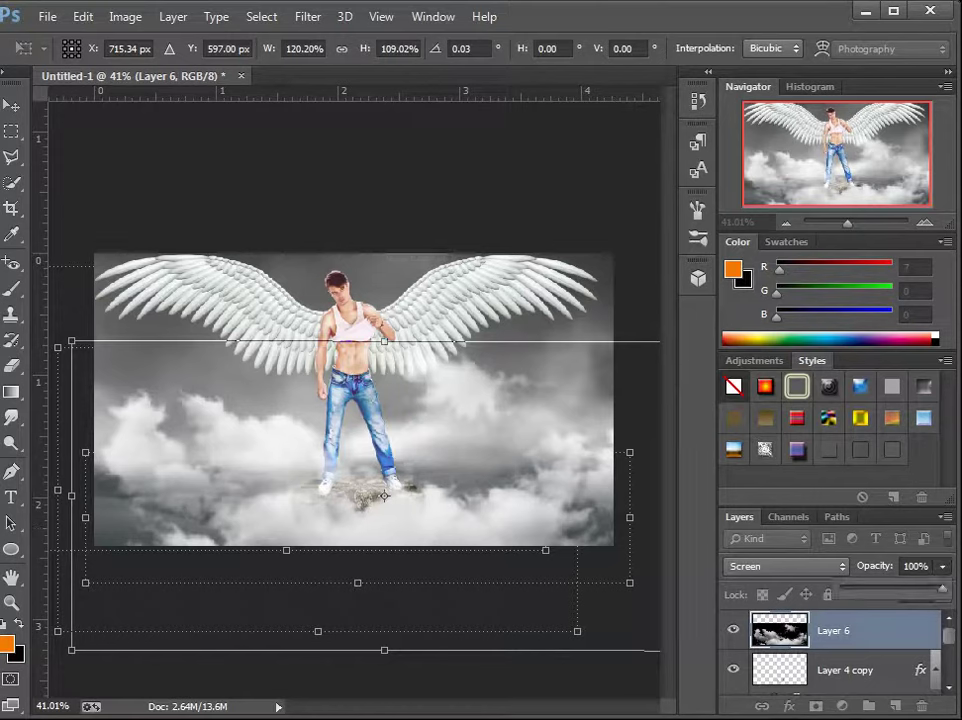
pyautogui.moveTo(925, 588); pyautogui.dragTo(920, 588)
pyautogui.moveTo(384, 496); pyautogui.dragTo(359, 427)
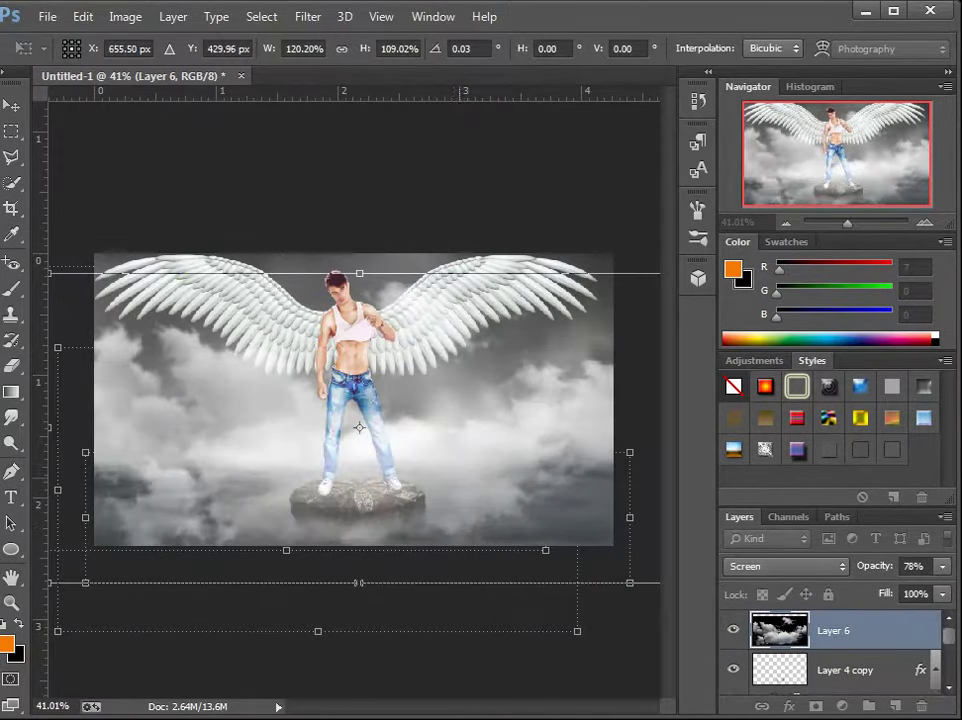
pyautogui.moveTo(451, 436); pyautogui.dragTo(448, 448)
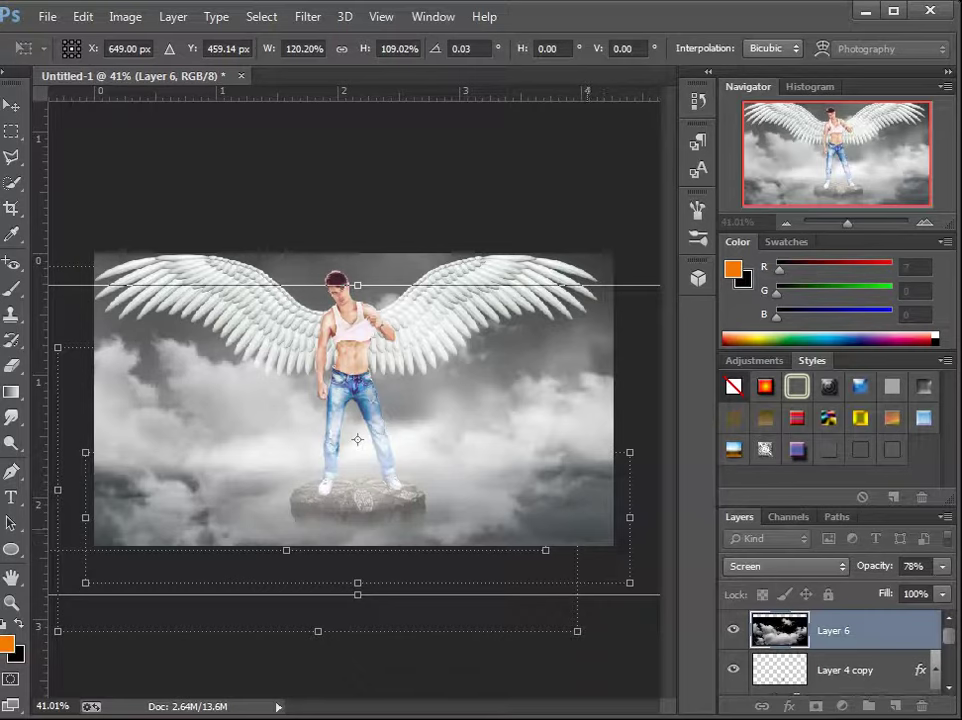
# Apply the cloud transform, select Layer 1 and launch the Camera Raw Filter.
pyautogui.scroll(-2, 835, 650)
pyautogui.scroll(-2, 835, 650)
pyautogui.scroll(-2, 835, 650)
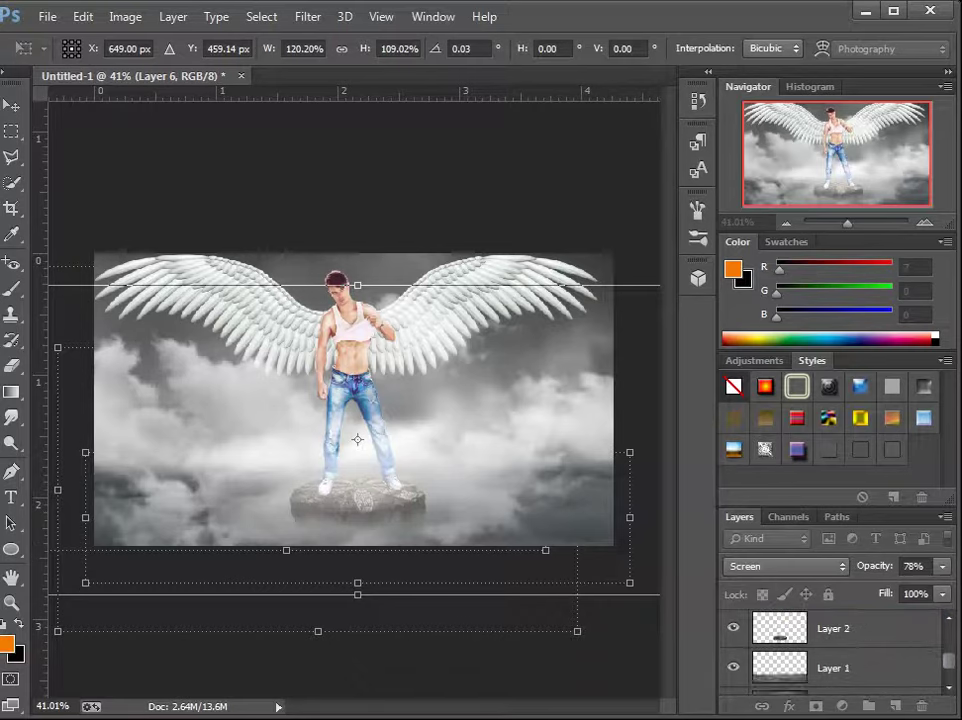
pyautogui.scroll(-1, 835, 650)
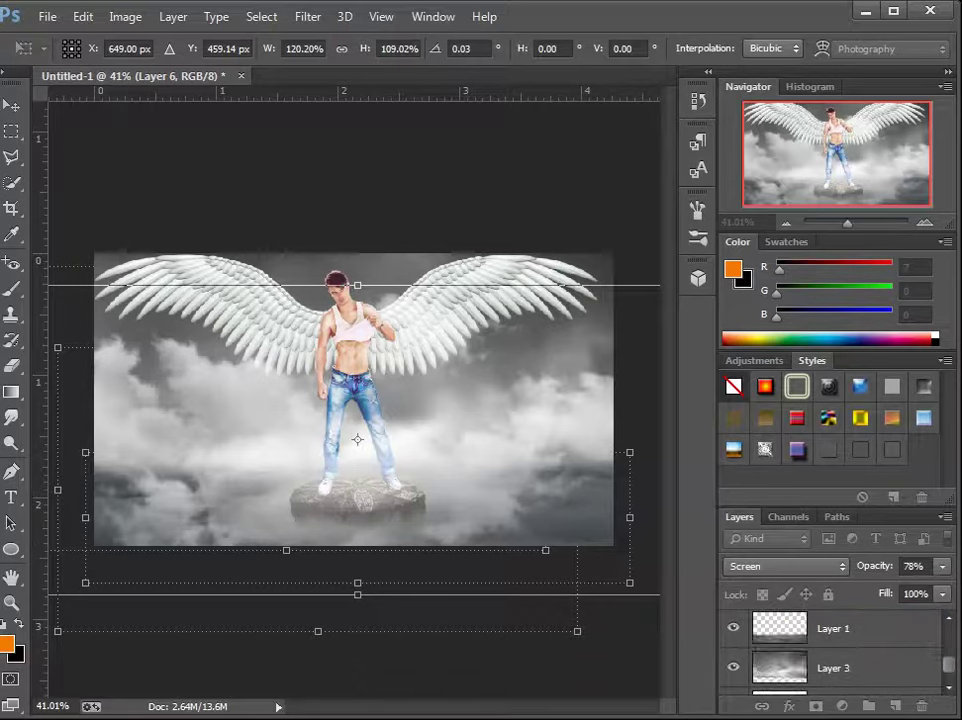
pyautogui.click(833, 628)
pyautogui.press('Return')
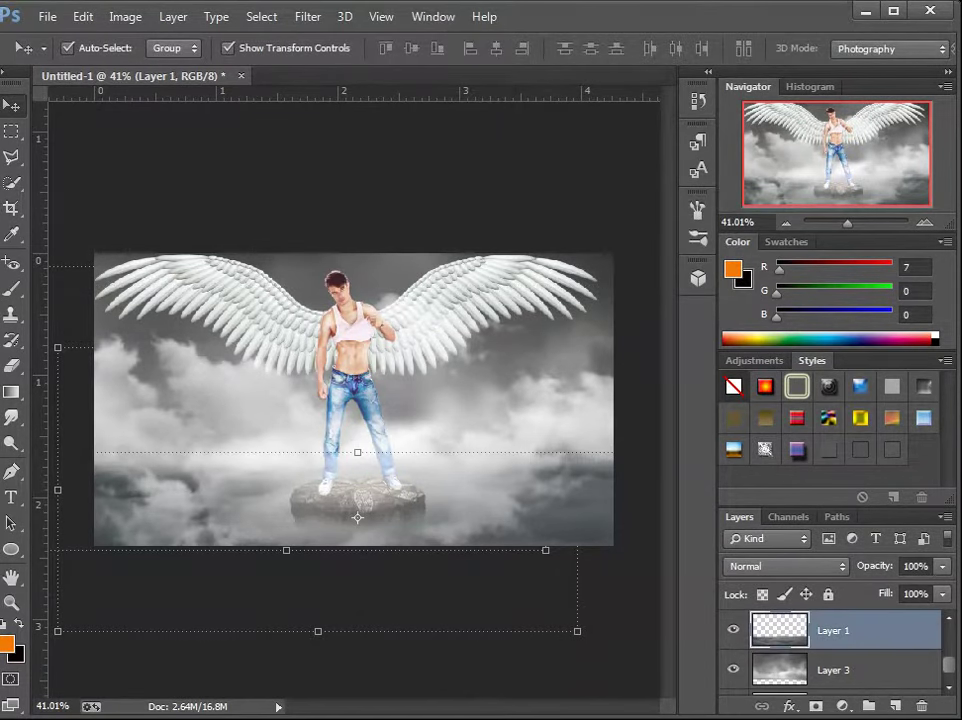
pyautogui.click(308, 17)
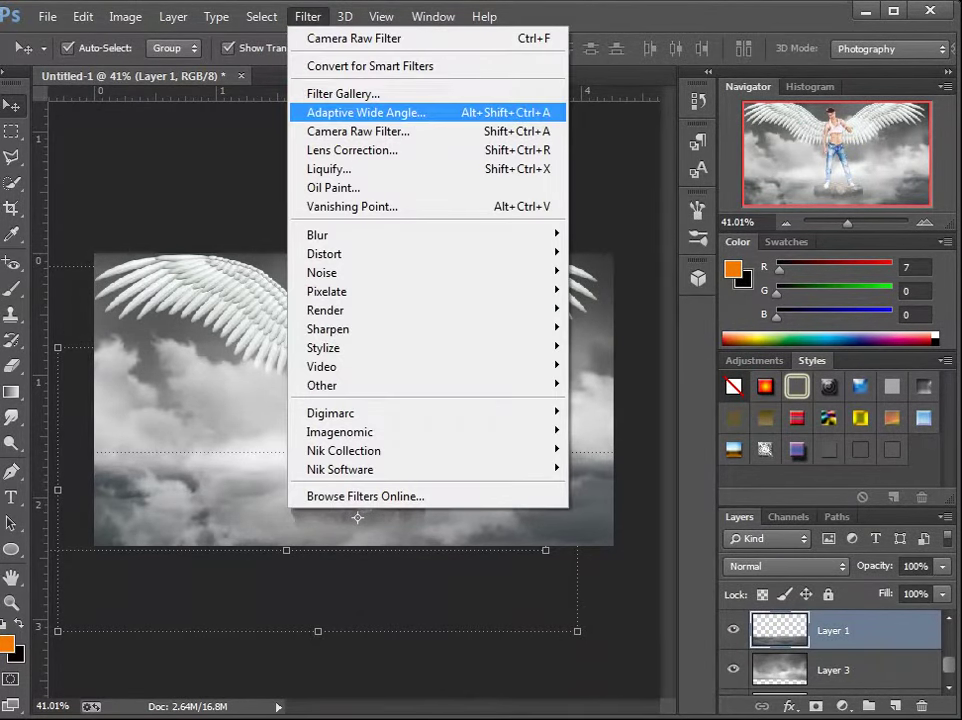
pyautogui.click(358, 131)
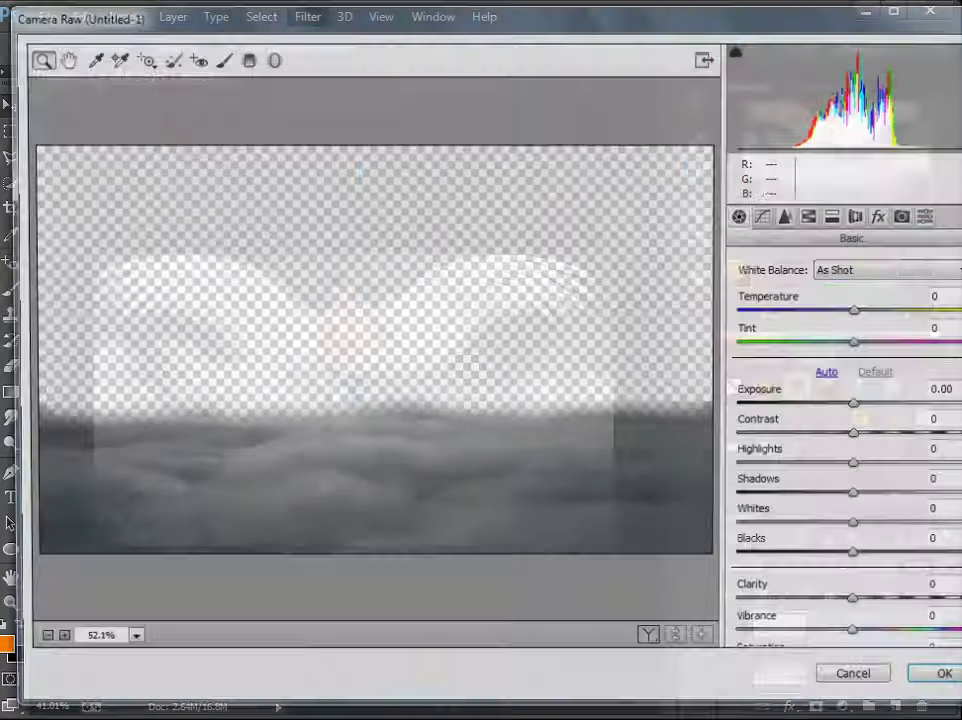
# Raise the Camera Raw exposure on Layer 1's fog and rotate it about -0.25°.
pyautogui.hotkey('shift', 'Up')
pyautogui.hotkey('shift', 'Up')
pyautogui.hotkey('shift', 'Up')
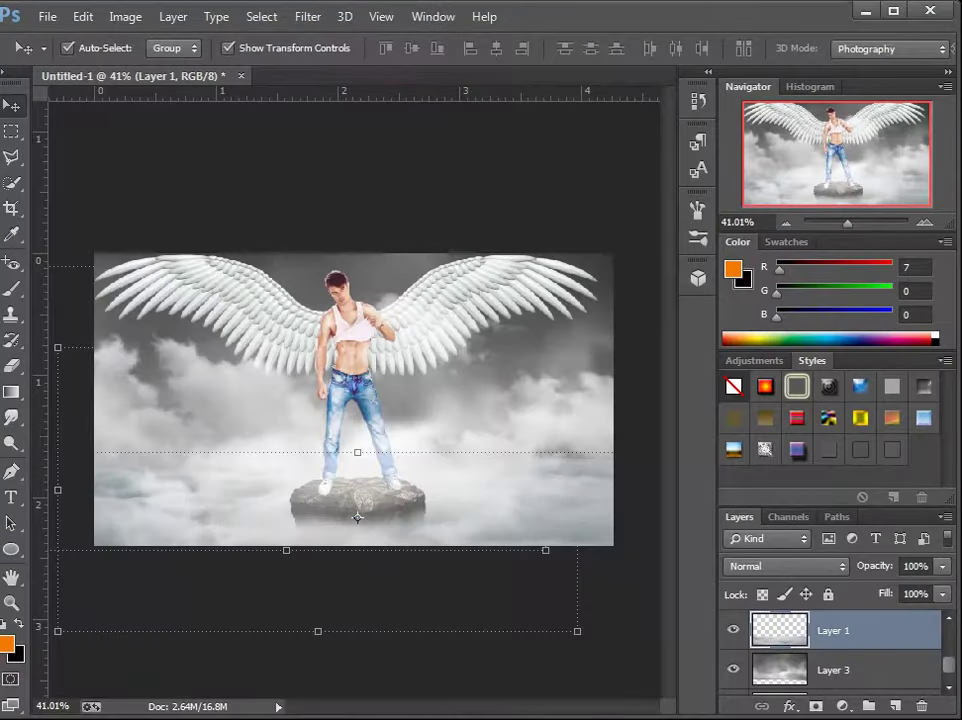
pyautogui.hotkey('ctrl', 't')
pyautogui.moveTo(285, 430); pyautogui.dragTo(297, 422)
pyautogui.click(83, 16)
pyautogui.press('Escape')
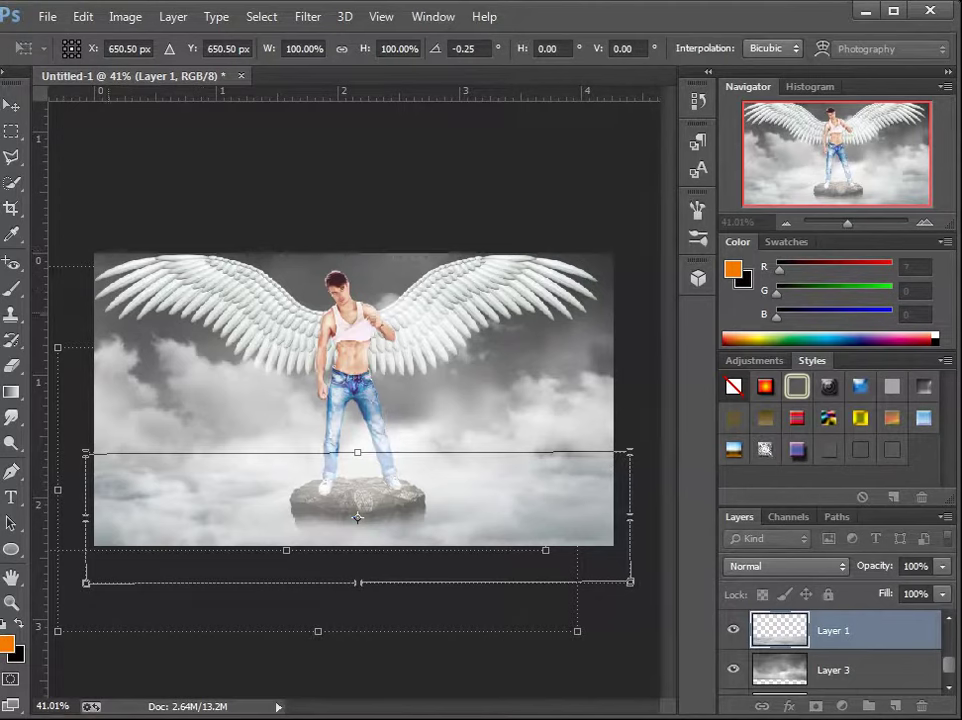
pyautogui.click(11, 104)
pyautogui.press('Return')
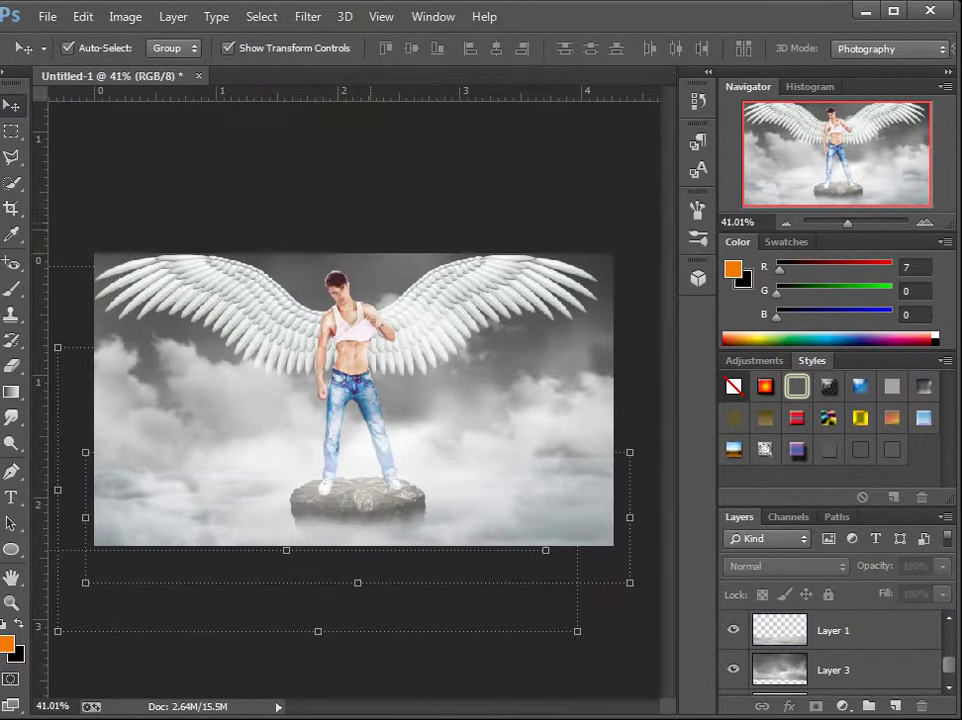
pyautogui.hotkey('alt', ']')
pyautogui.hotkey('alt', ']')
# Select Layer 6 and move its clouds slightly up and left, committing the transform.
pyautogui.hotkey('alt', ']')
pyautogui.hotkey('alt', ']')
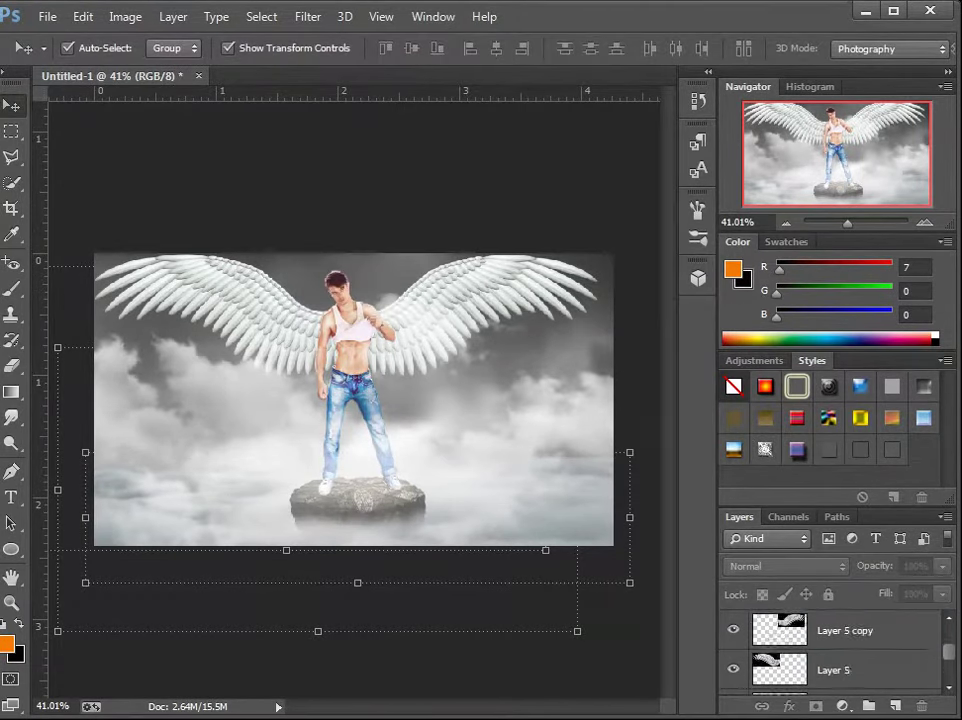
pyautogui.hotkey('alt', ']')
pyautogui.hotkey('alt', ']')
pyautogui.hotkey('alt', ']')
pyautogui.hotkey('ctrl', 't')
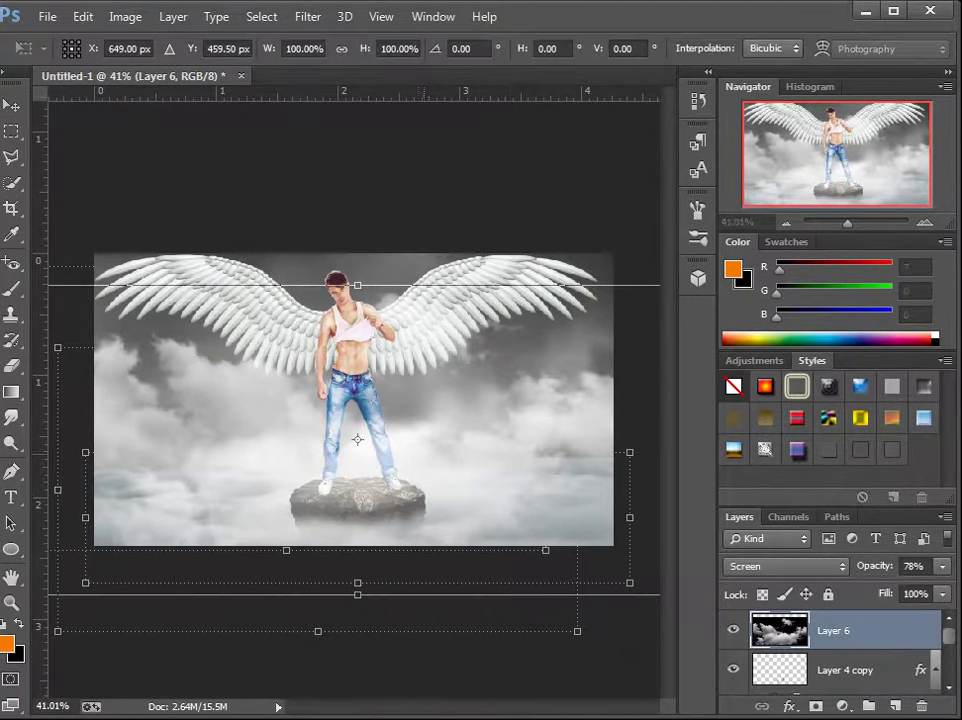
pyautogui.moveTo(357, 440); pyautogui.dragTo(357, 428)
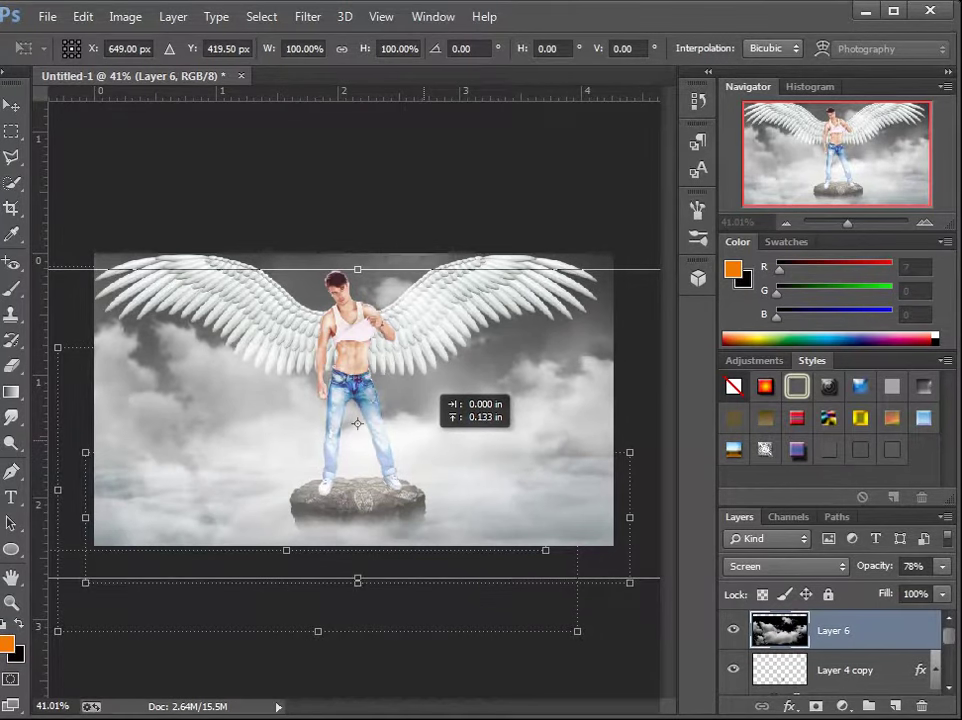
pyautogui.moveTo(357, 428)
pyautogui.mouseDown()
pyautogui.moveTo(362, 437)
pyautogui.moveTo(311, 418)
pyautogui.moveTo(346, 423)
pyautogui.mouseUp()
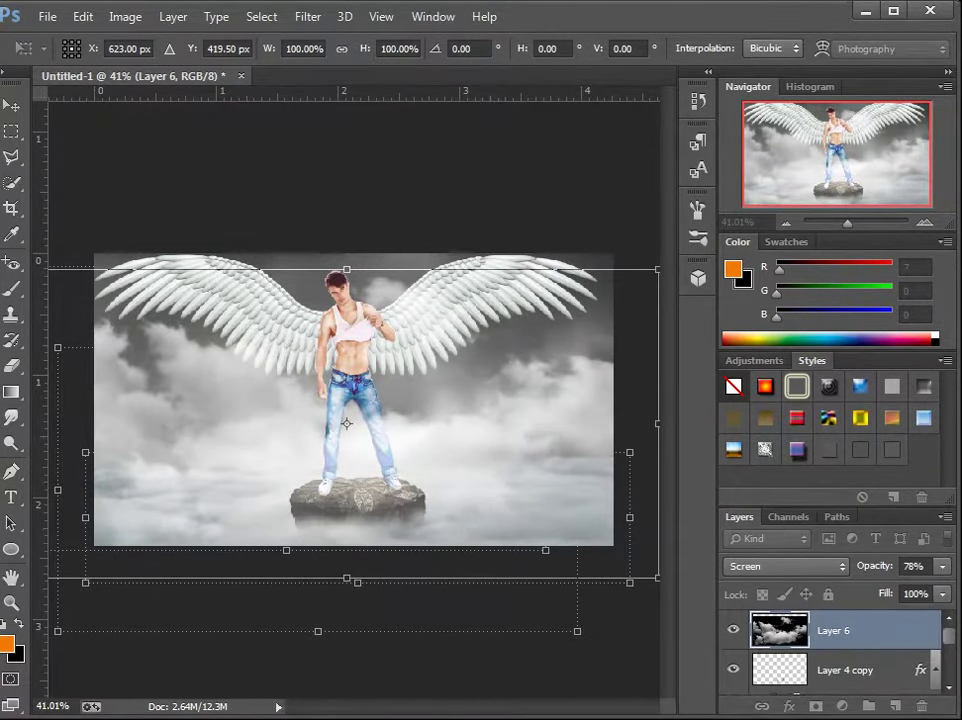
pyautogui.click(11, 105)
pyautogui.press('Return')
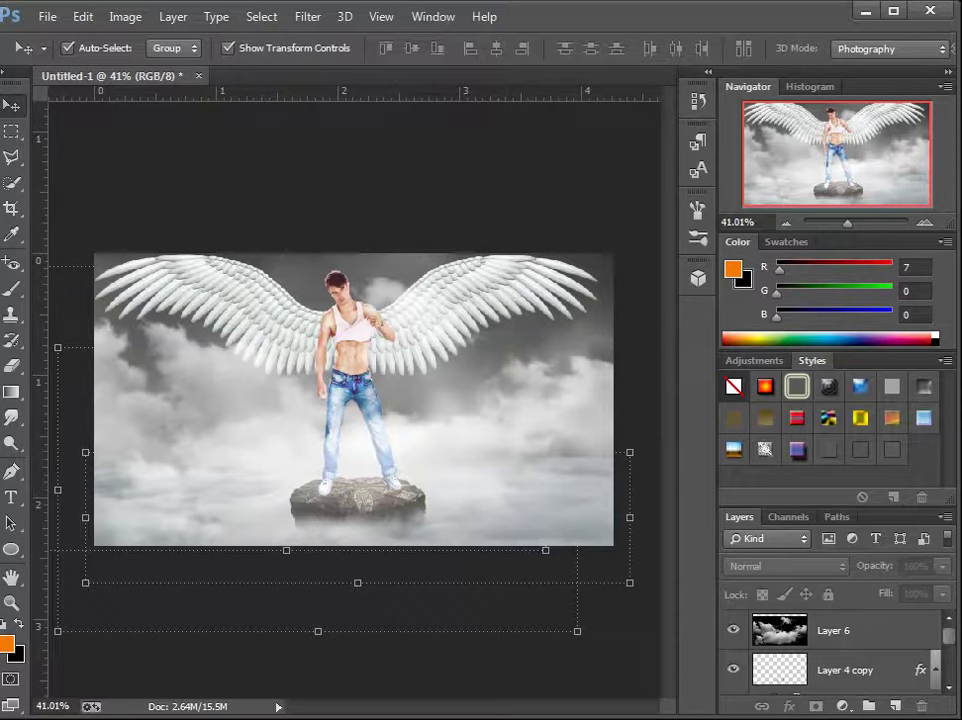
# Open the cloud image S.R (15).jpg from the sky + smoke folder.
pyautogui.click(47, 16)
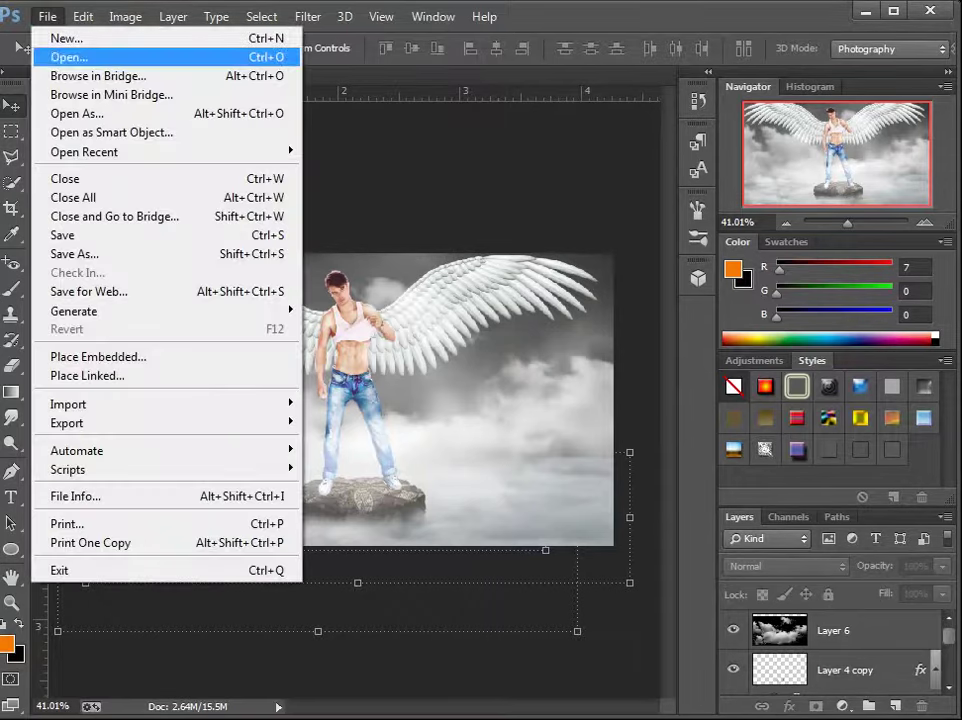
pyautogui.click(68, 57)
pyautogui.scroll(-3, 430, 240)
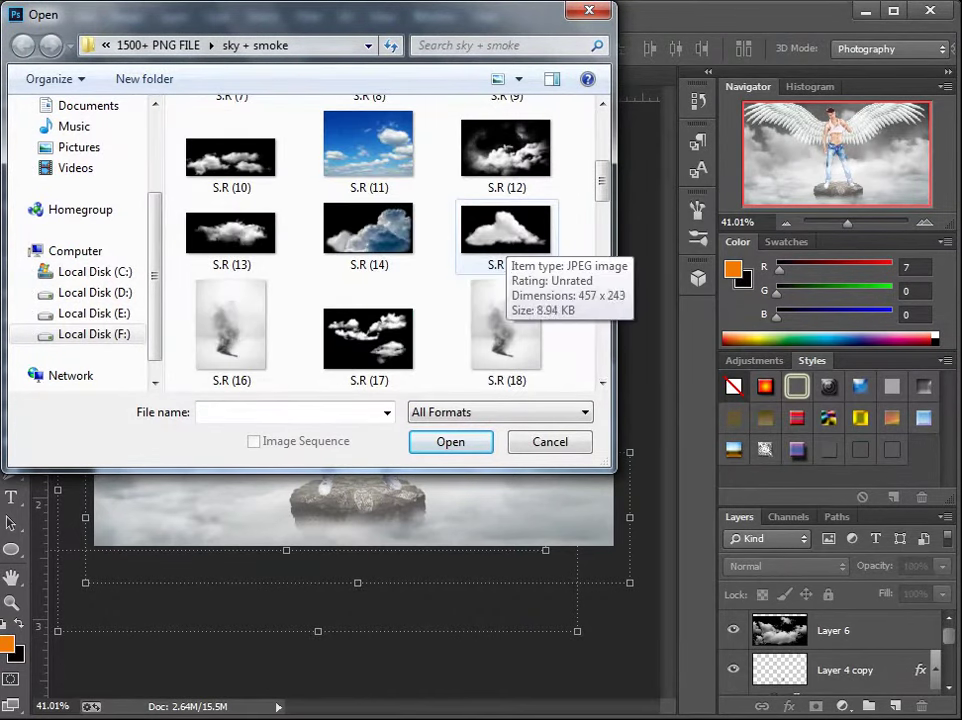
pyautogui.scroll(-1, 505, 250)
pyautogui.scroll(-3, 505, 250)
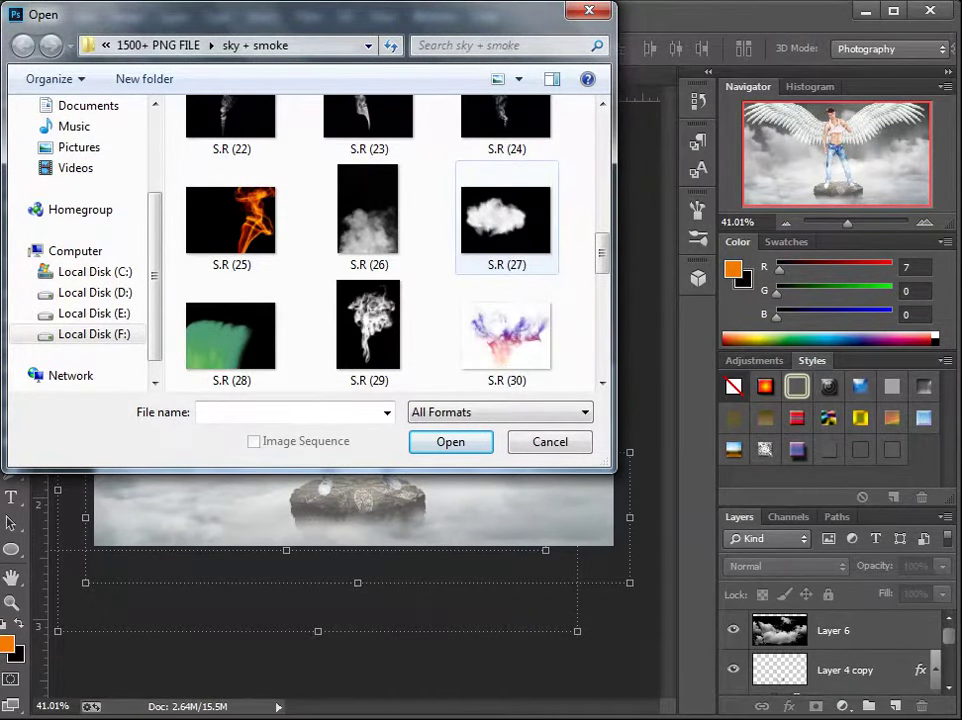
pyautogui.scroll(1, 505, 220)
pyautogui.scroll(2, 505, 220)
pyautogui.scroll(1, 505, 220)
pyautogui.doubleClick(494, 212)
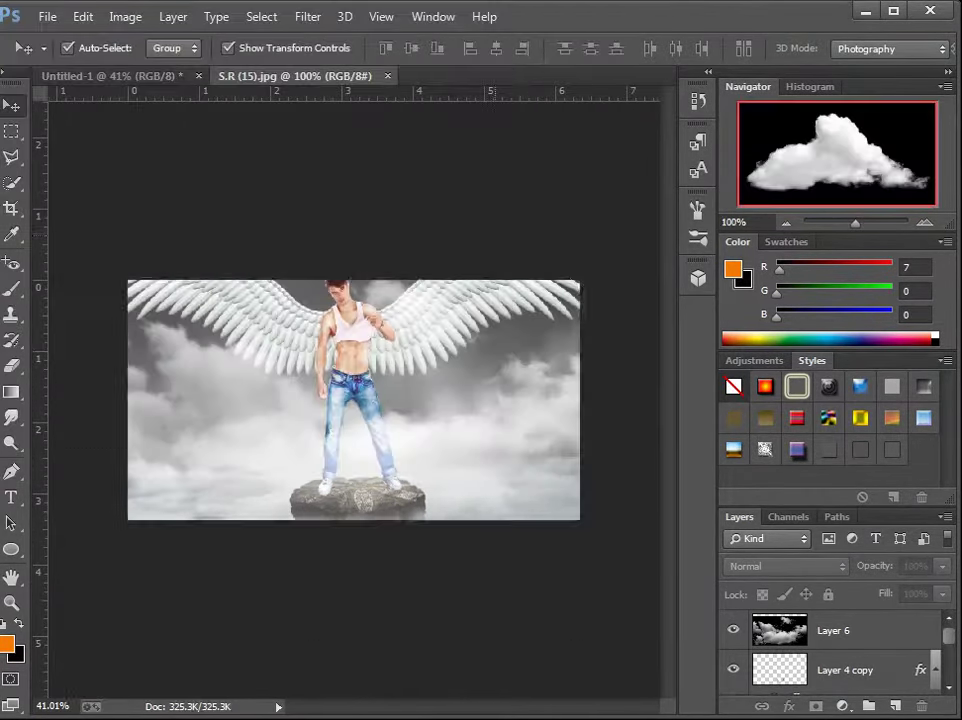
# Copy the S.R (15) cloud into the composition as Layer 7 in Screen mode.
pyautogui.moveTo(295, 76); pyautogui.dragTo(600, 162)
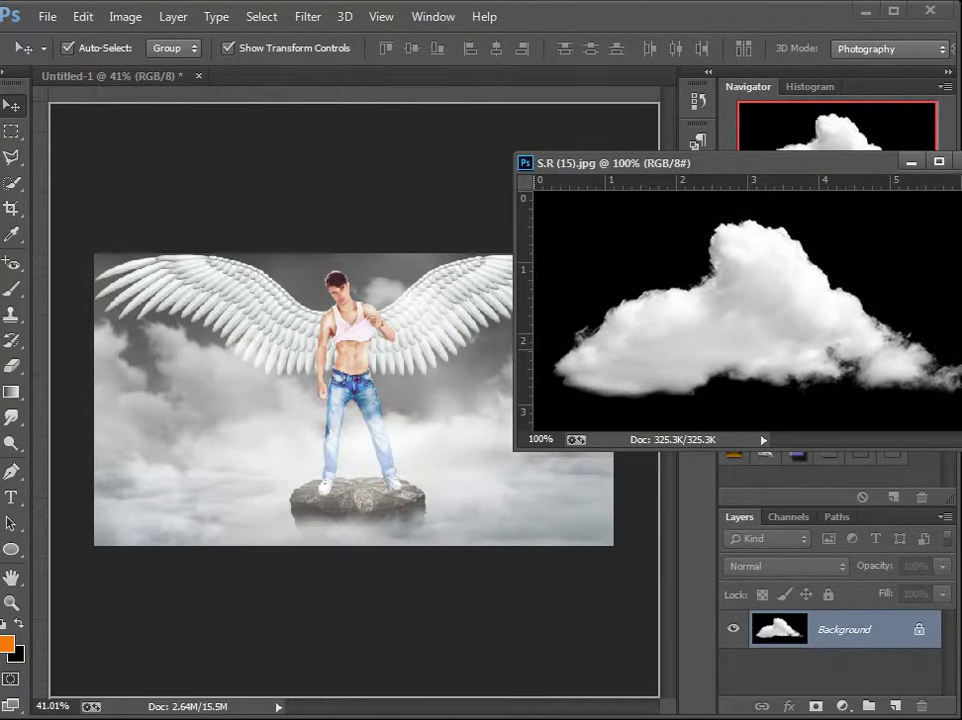
pyautogui.moveTo(740, 320); pyautogui.dragTo(304, 338)
pyautogui.hotkey('ctrl', 'w')
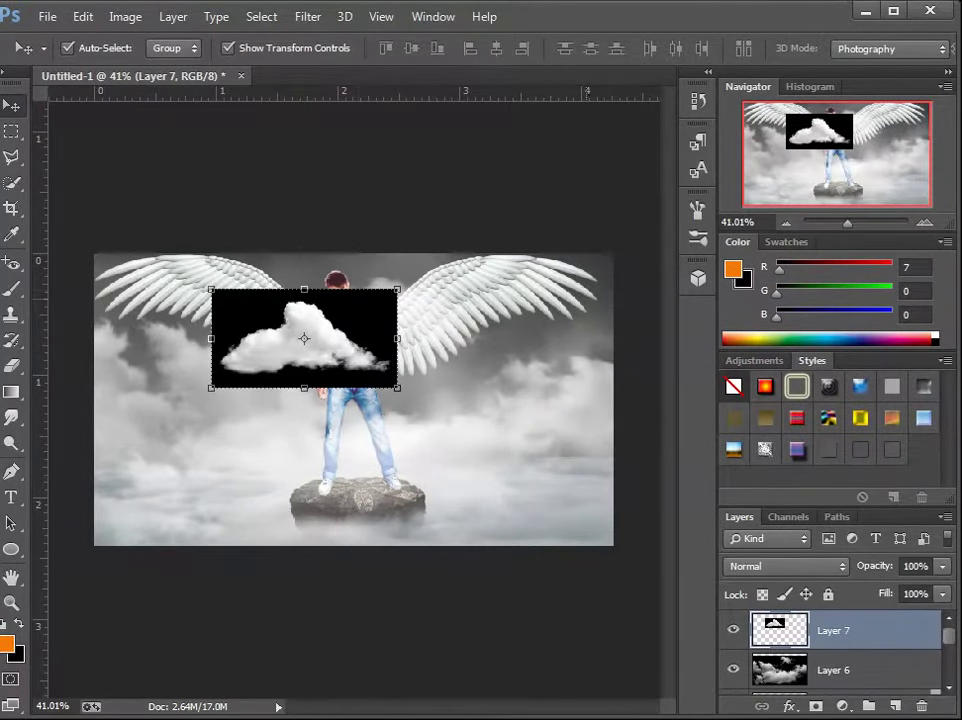
pyautogui.click(787, 566)
pyautogui.click(762, 213)
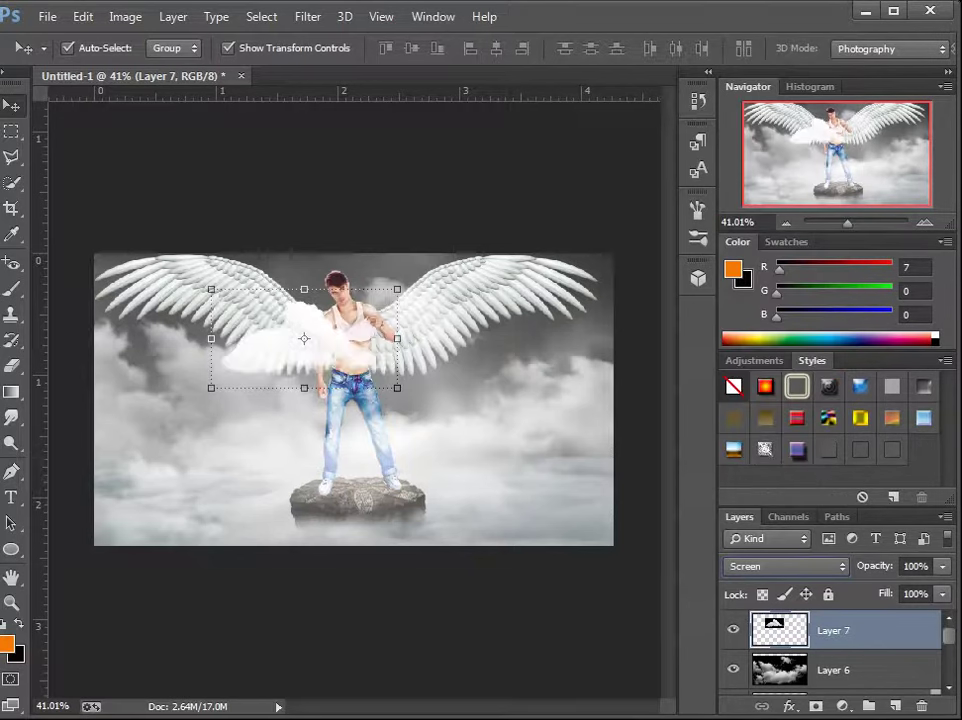
# Place the new cloud right of the man's legs at 51% opacity.
pyautogui.moveTo(307, 325)
pyautogui.mouseDown()
pyautogui.moveTo(390, 255)
pyautogui.moveTo(470, 390)
pyautogui.mouseUp()
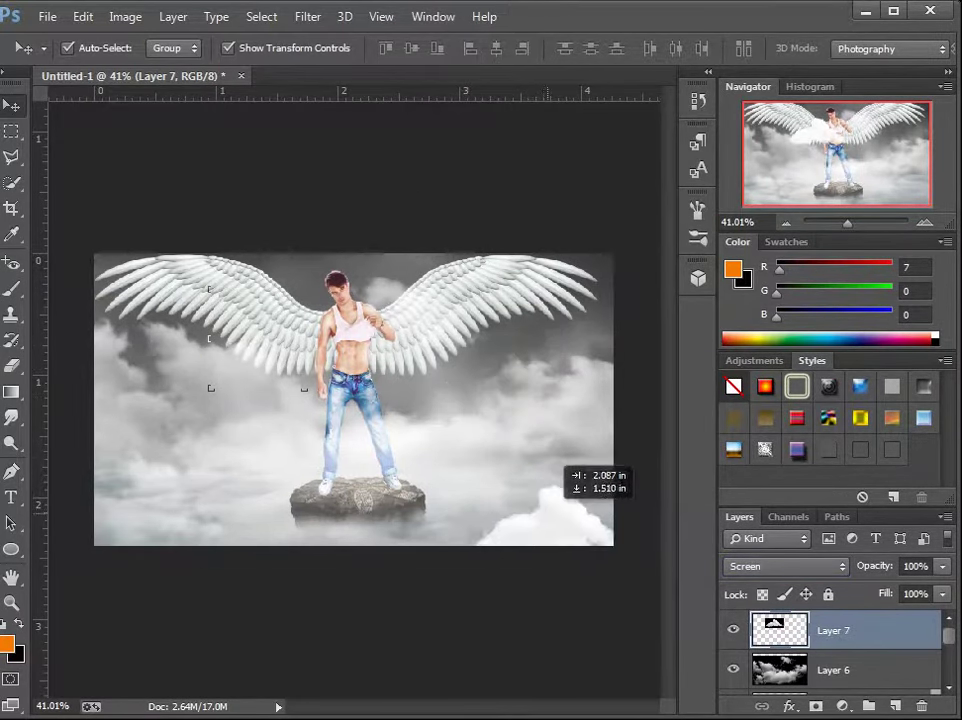
pyautogui.moveTo(476, 345); pyautogui.dragTo(530, 440)
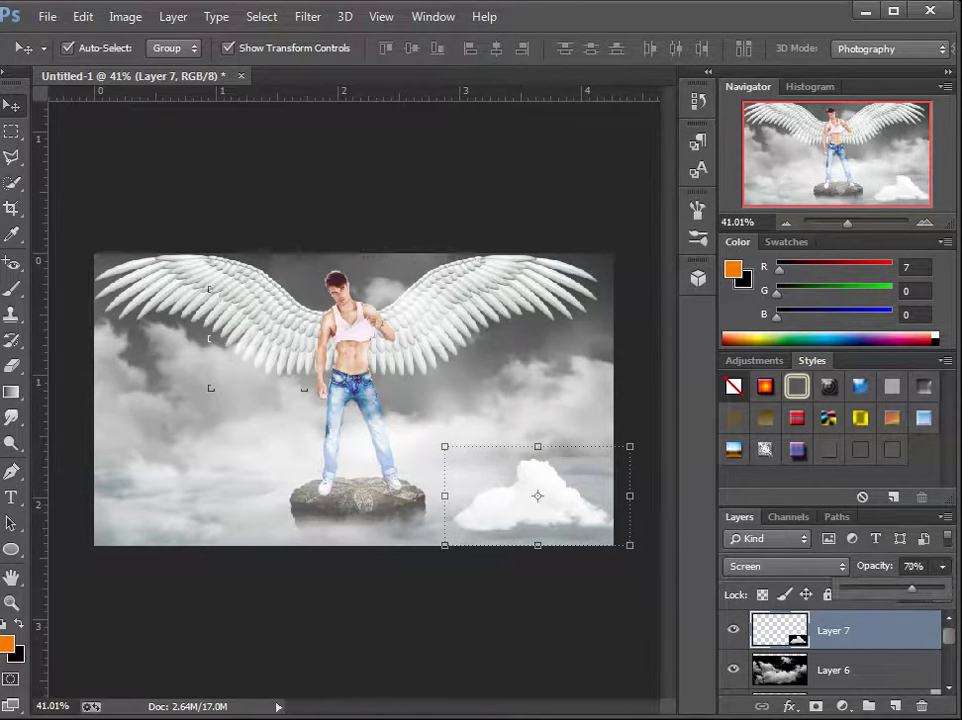
pyautogui.moveTo(942, 566); pyautogui.dragTo(893, 588)
pyautogui.moveTo(538, 480)
pyautogui.mouseDown()
pyautogui.moveTo(440, 366)
pyautogui.moveTo(372, 250)
pyautogui.moveTo(171, 298)
pyautogui.moveTo(548, 371)
pyautogui.moveTo(494, 330)
pyautogui.moveTo(480, 345)
pyautogui.moveTo(540, 360)
pyautogui.mouseUp()
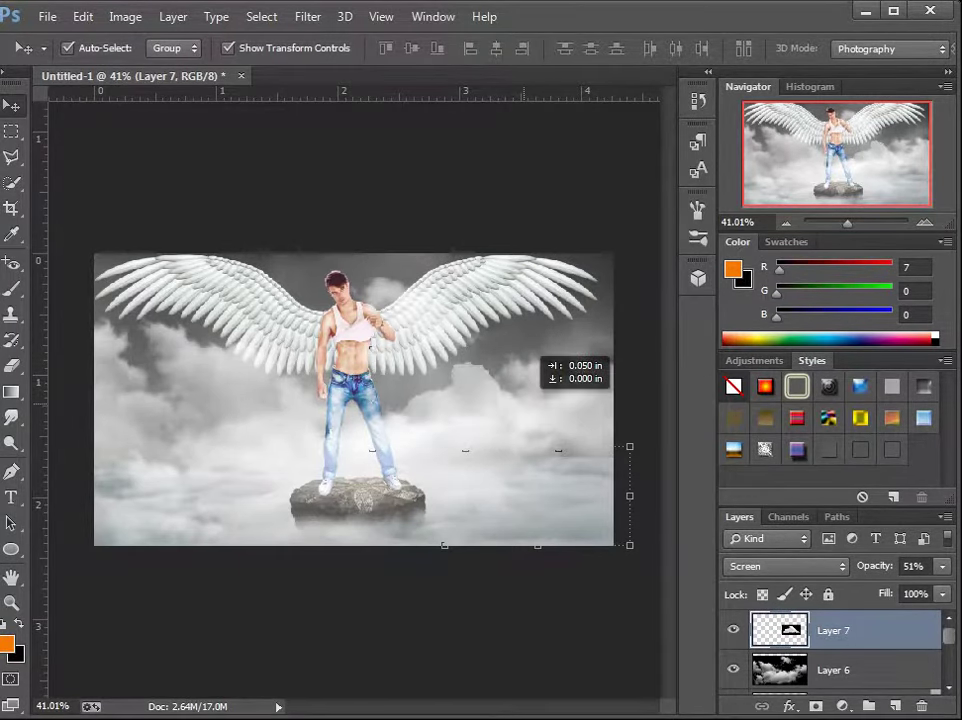
# Nudge the Layer 6 clouds slightly downward.
pyautogui.click(346, 423)
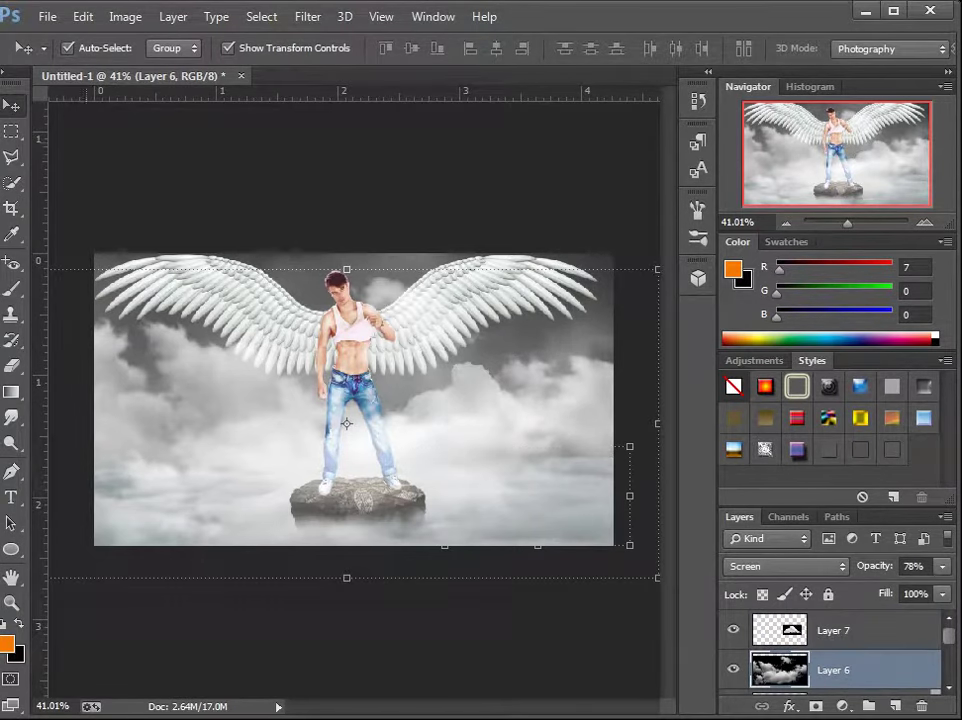
pyautogui.click(346, 423)
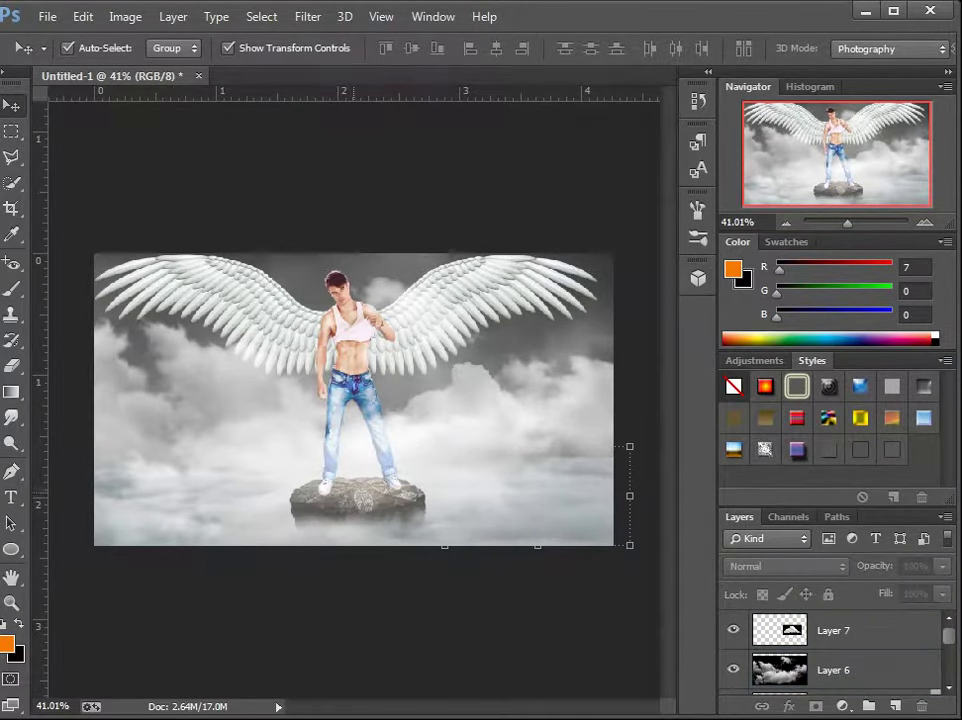
pyautogui.click(346, 423)
pyautogui.moveTo(346, 423); pyautogui.dragTo(348, 429)
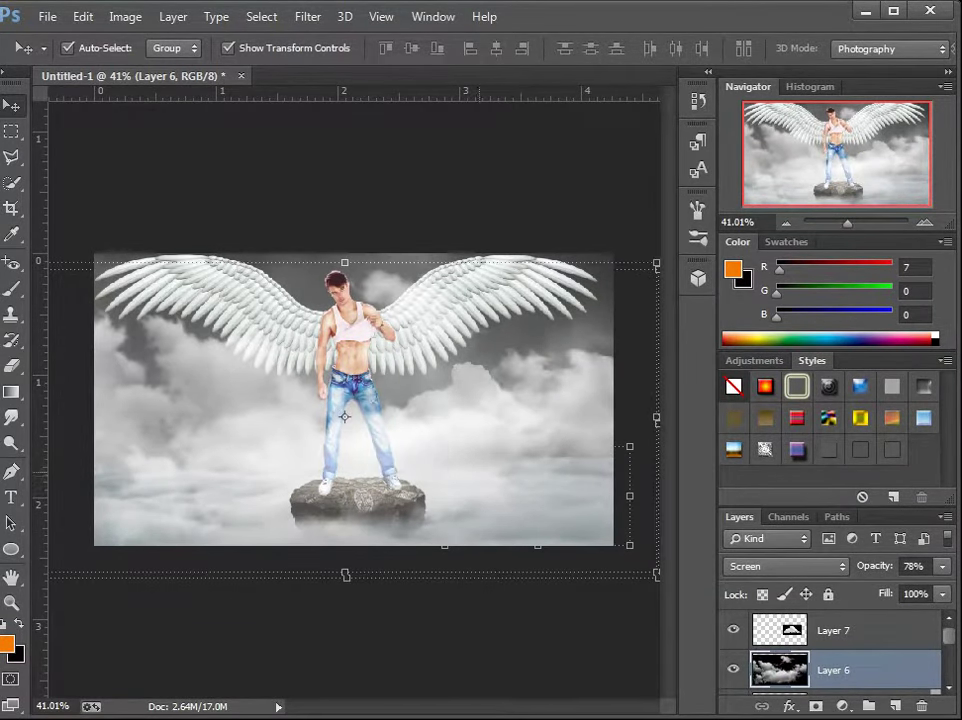
pyautogui.moveTo(422, 380)
pyautogui.mouseDown()
pyautogui.moveTo(430, 419)
pyautogui.moveTo(528, 498)
pyautogui.moveTo(450, 443)
pyautogui.moveTo(462, 450)
pyautogui.moveTo(443, 374)
pyautogui.moveTo(469, 374)
pyautogui.moveTo(475, 455)
pyautogui.moveTo(465, 456)
pyautogui.moveTo(465, 436)
pyautogui.moveTo(458, 446)
pyautogui.mouseUp()
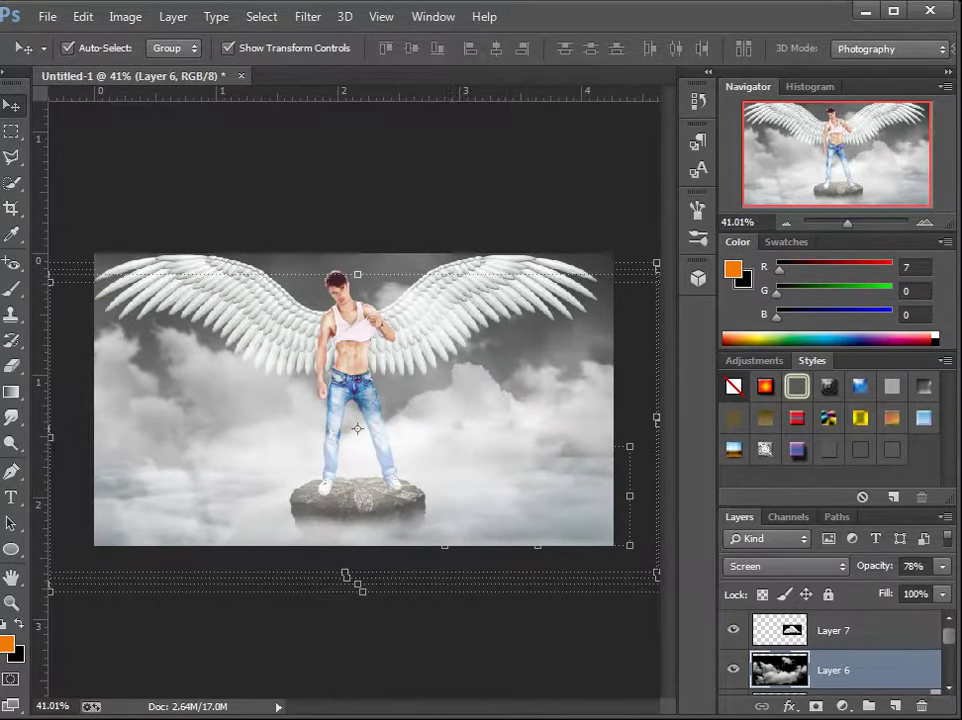
pyautogui.click(300, 188)
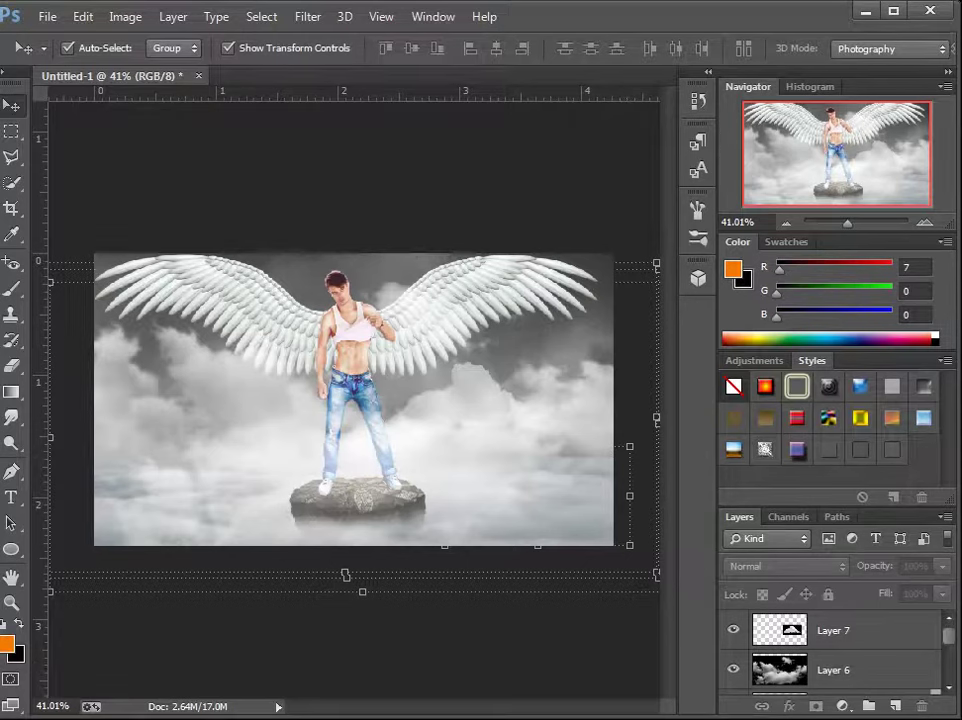
pyautogui.click(357, 428)
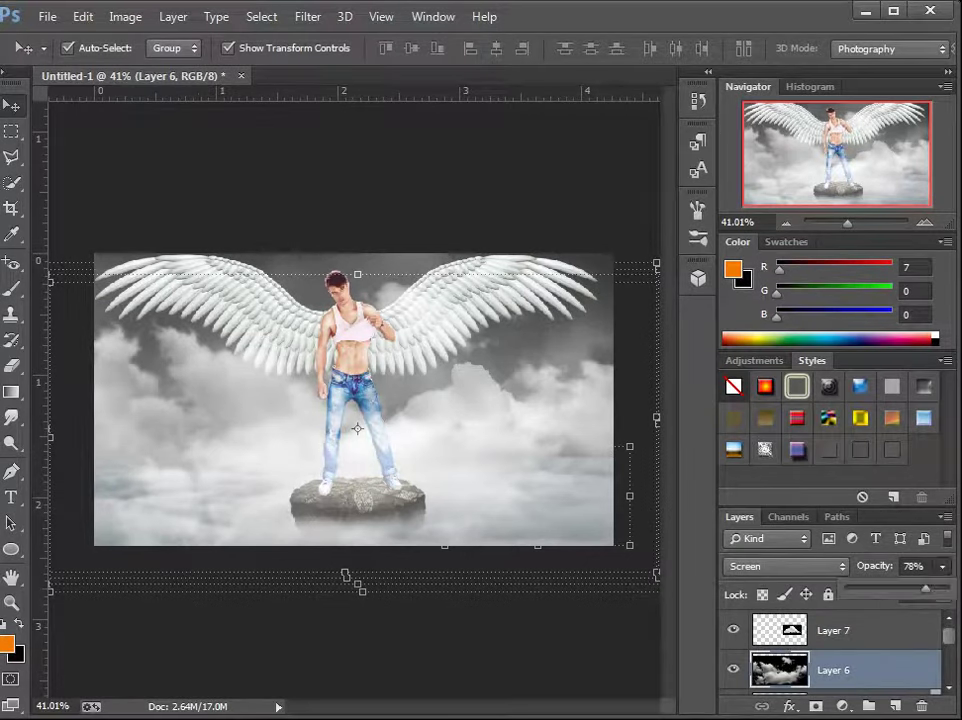
# Set the clouds' opacity to 87% and add a new empty Layer 8 on top.
pyautogui.press('0')
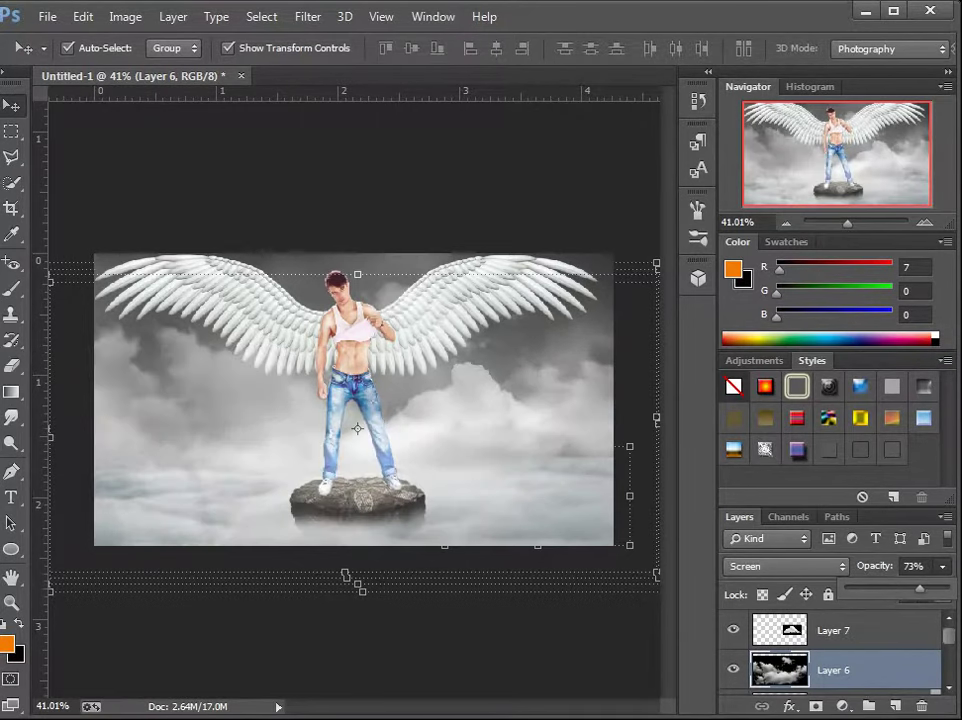
pyautogui.press('7')
pyautogui.press('9')
pyautogui.press('8')
pyautogui.press('5')
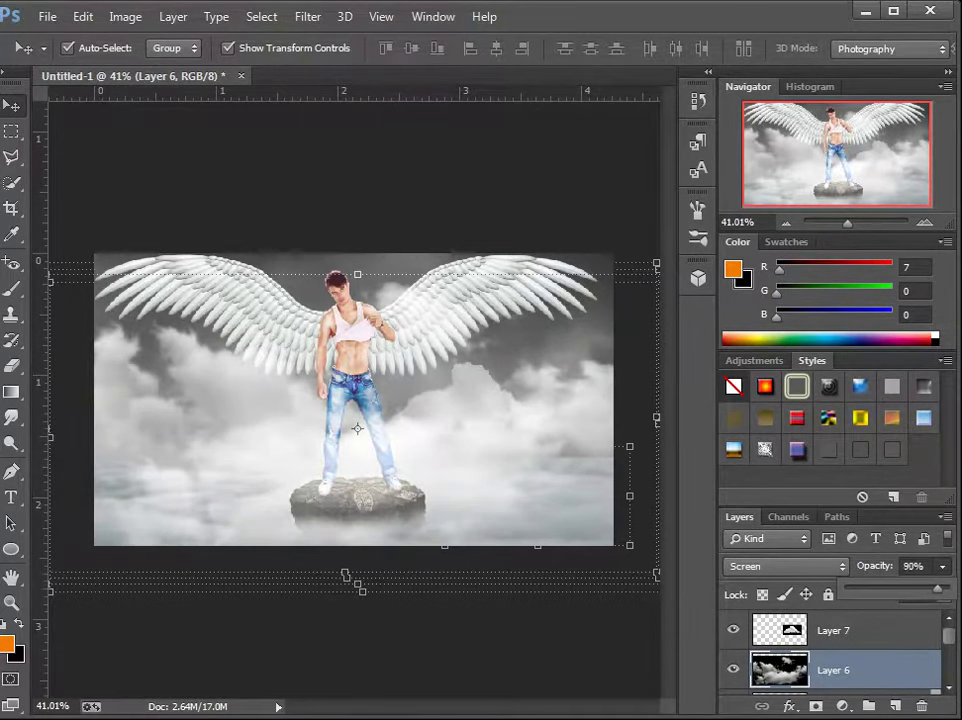
pyautogui.press('8')
pyautogui.press('7')
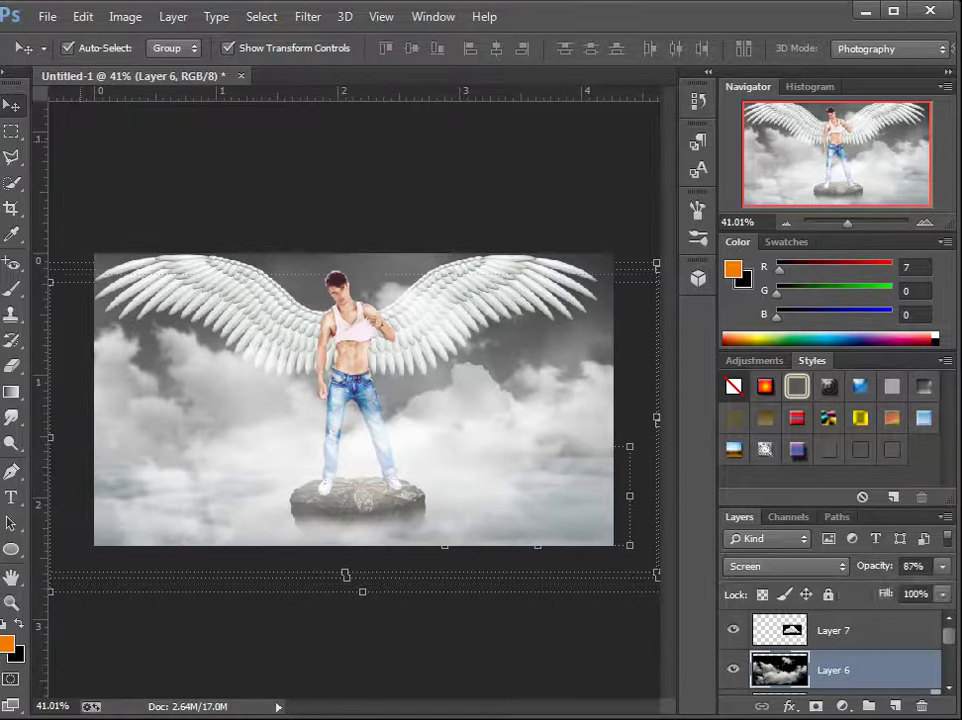
pyautogui.click(640, 500)
pyautogui.hotkey('ctrl', 'shift', 'alt', 'n')
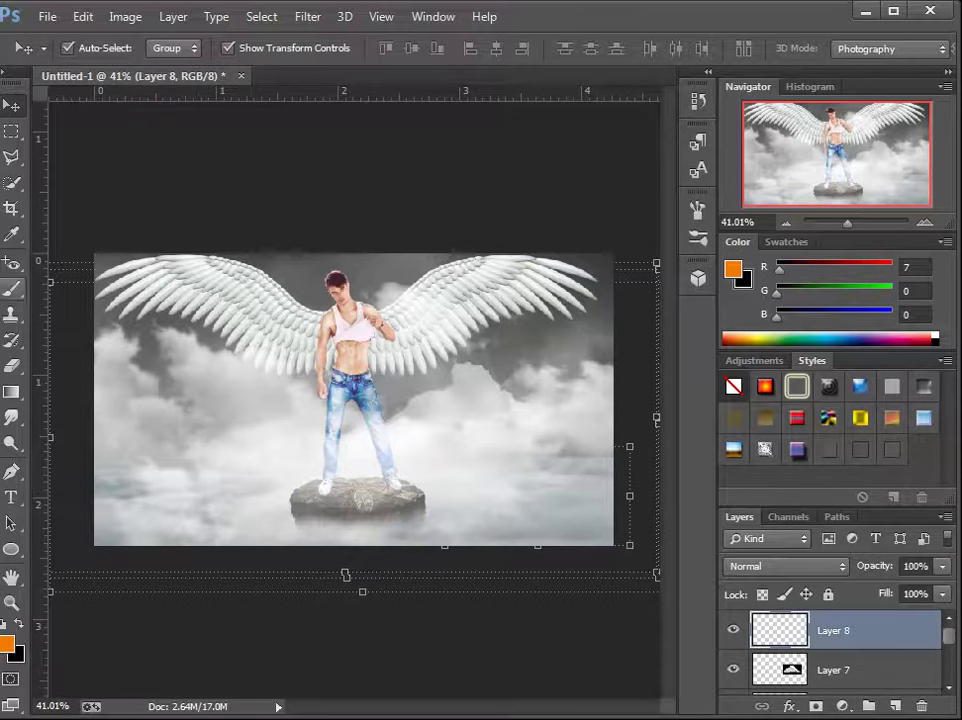
# Paint a soft orange dab with an 80 px brush on Layer 8.
pyautogui.press('b')
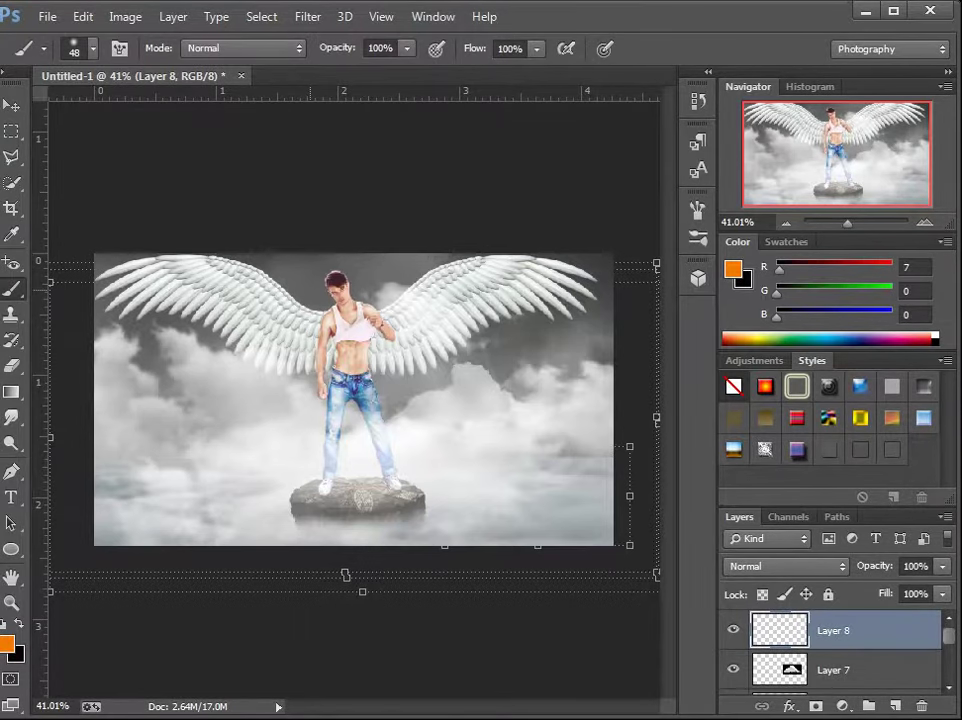
pyautogui.rightClick(320, 292)
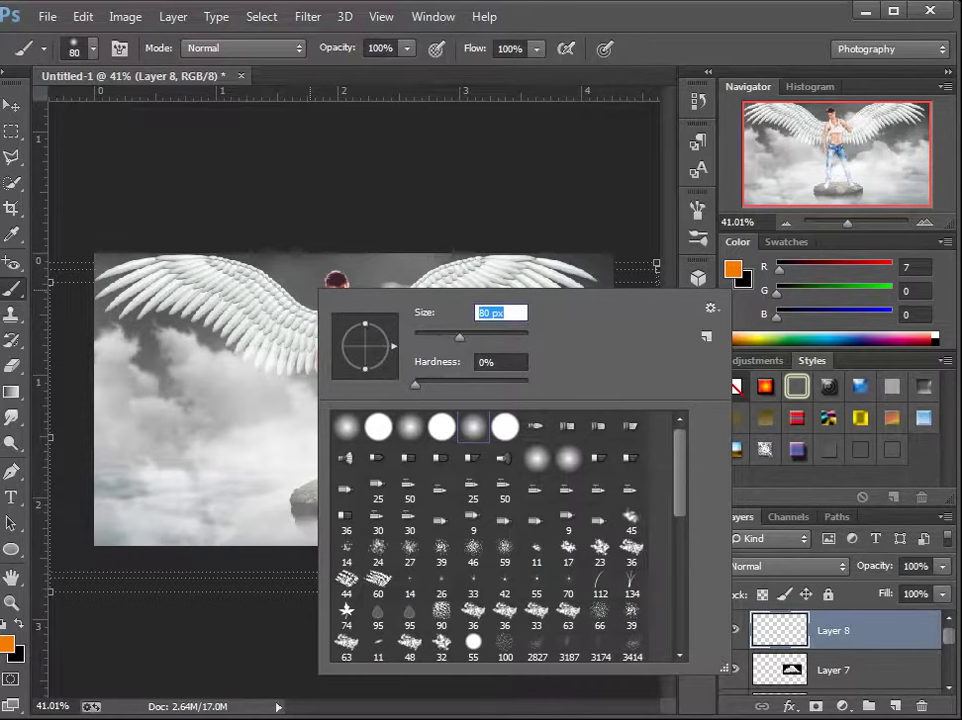
pyautogui.press('Return')
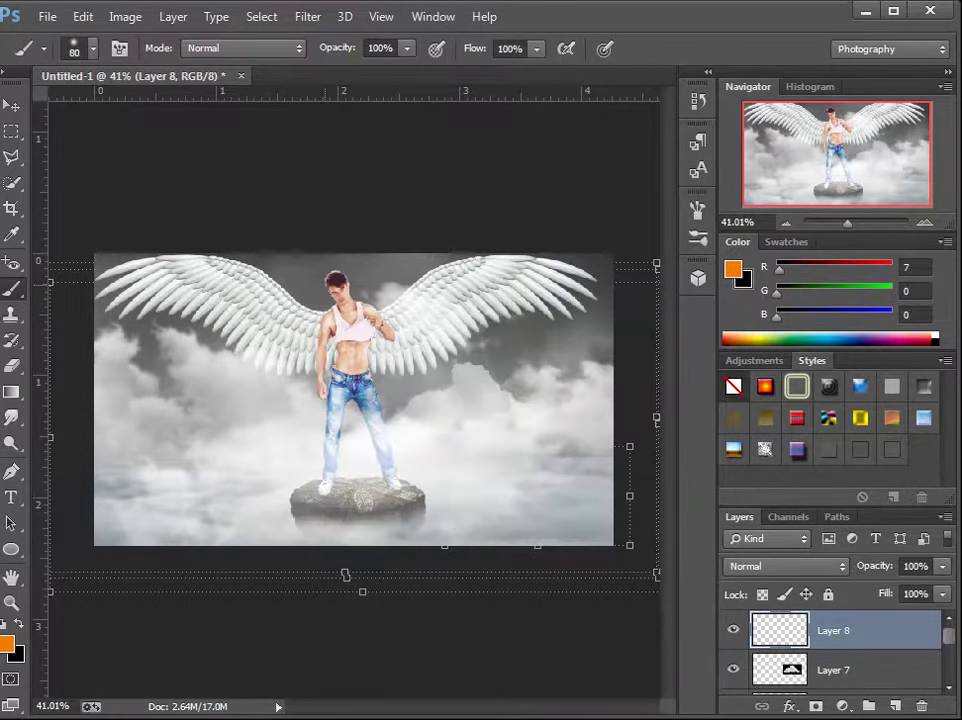
pyautogui.click(474, 384)
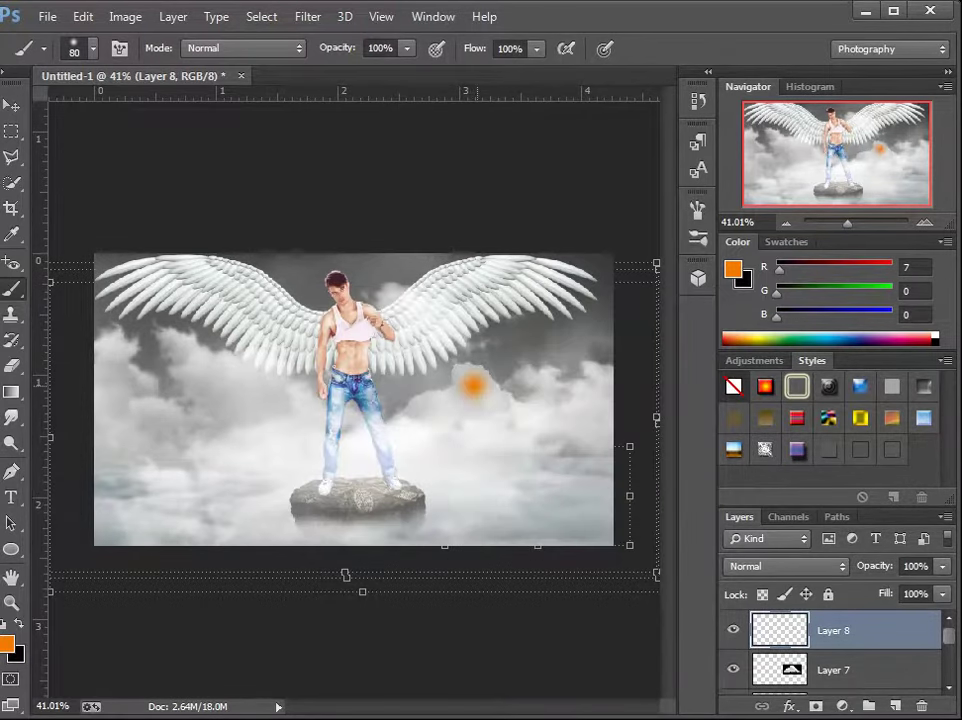
# Enlarge the orange dab to about double size and move it onto the man's chest.
pyautogui.press('v')
pyautogui.moveTo(500, 408); pyautogui.dragTo(565, 475)
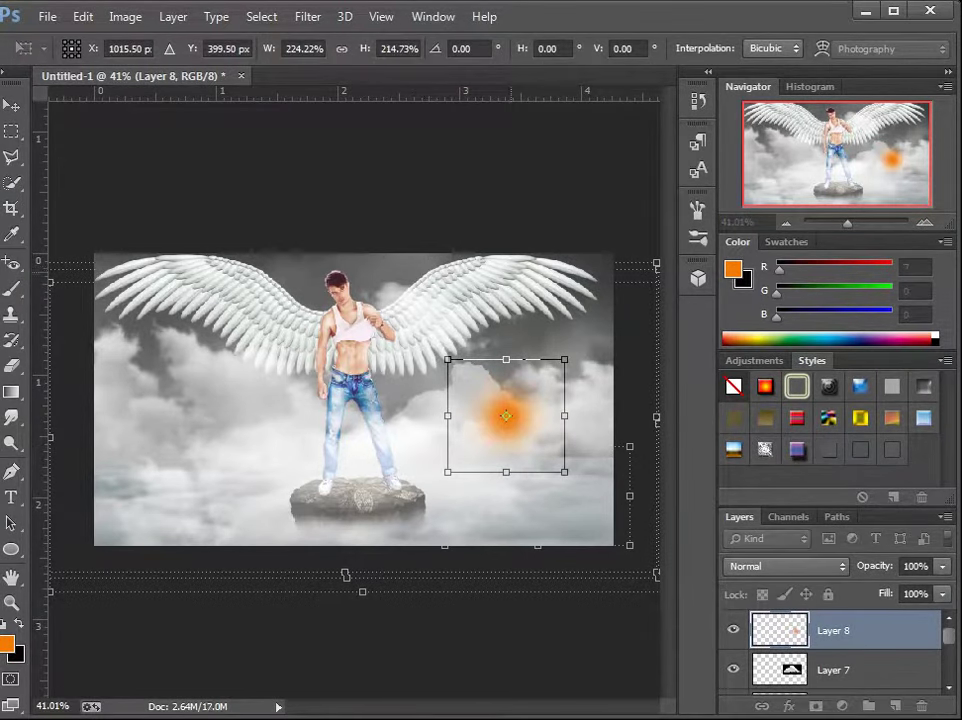
pyautogui.moveTo(506, 418); pyautogui.dragTo(342, 321)
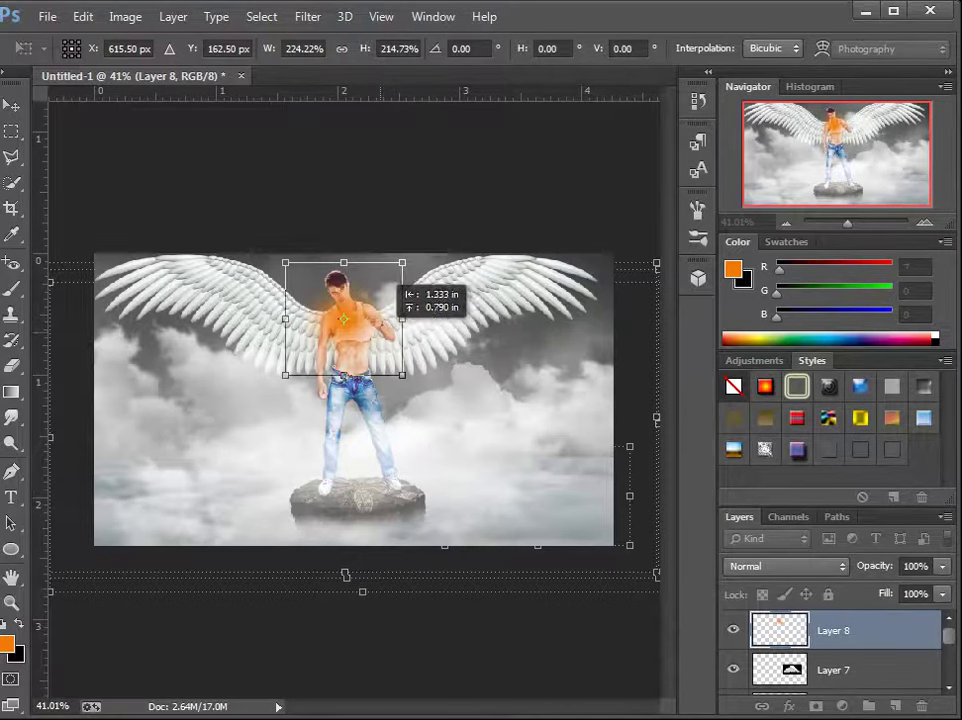
pyautogui.click(11, 104)
pyautogui.click(408, 288)
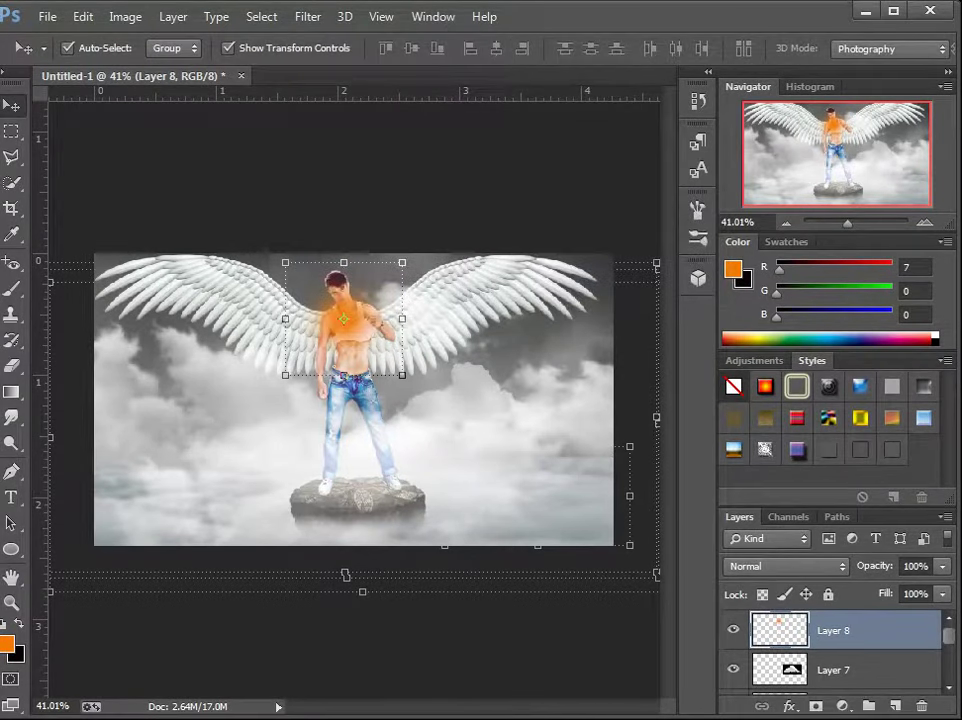
# Move Layer 8 above Layer 2 and stretch the glow behind the head and shoulders.
pyautogui.moveTo(785, 690); pyautogui.dragTo(785, 692)
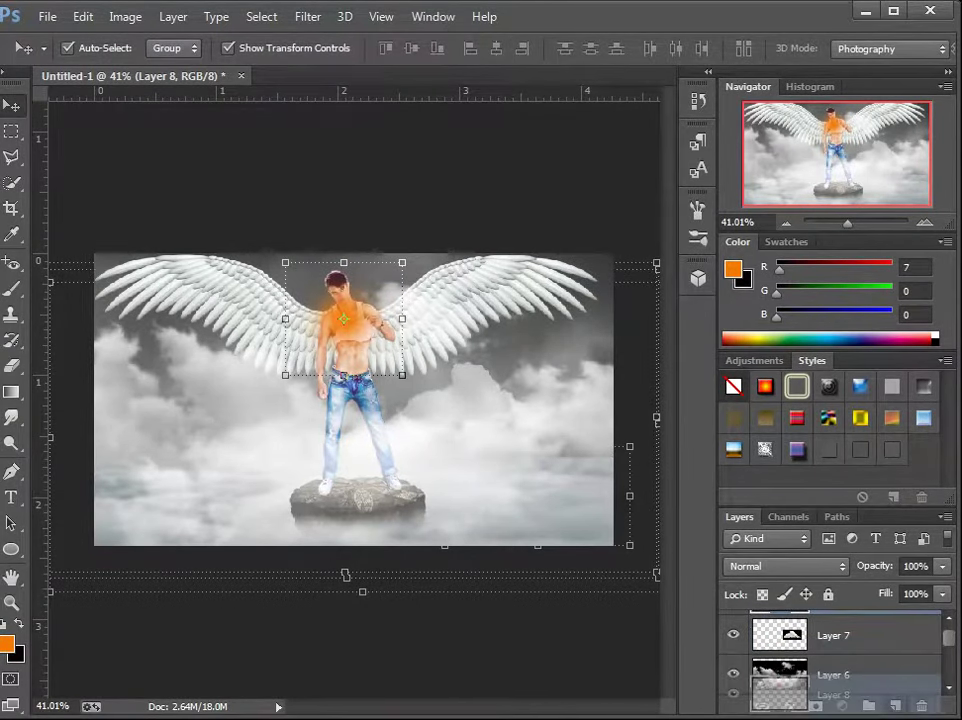
pyautogui.moveTo(785, 692); pyautogui.dragTo(780, 655)
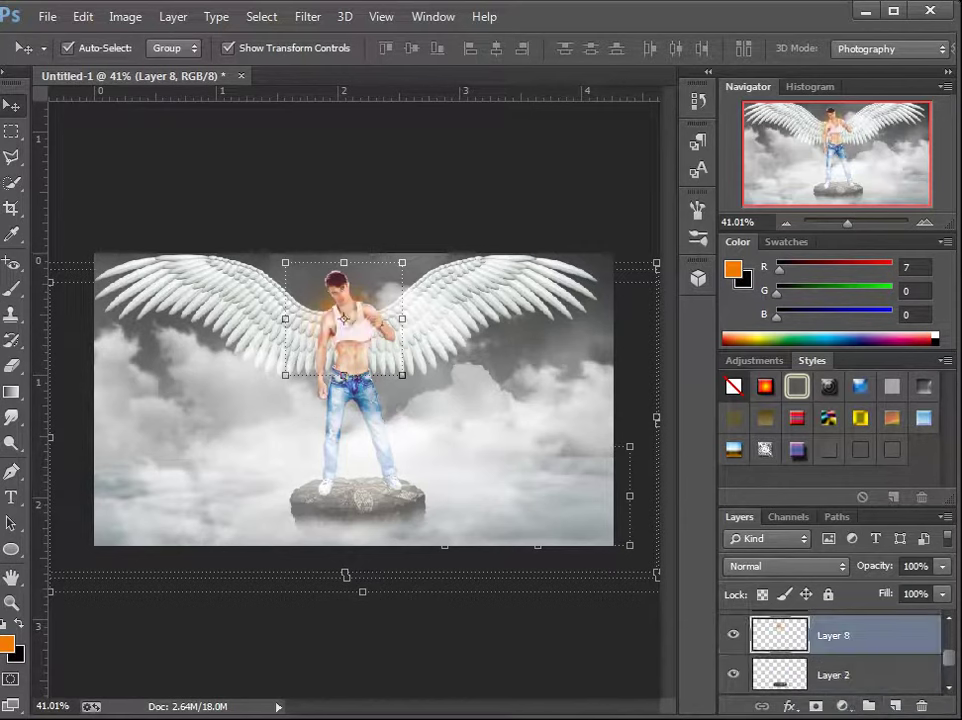
pyautogui.moveTo(402, 262); pyautogui.dragTo(524, 224)
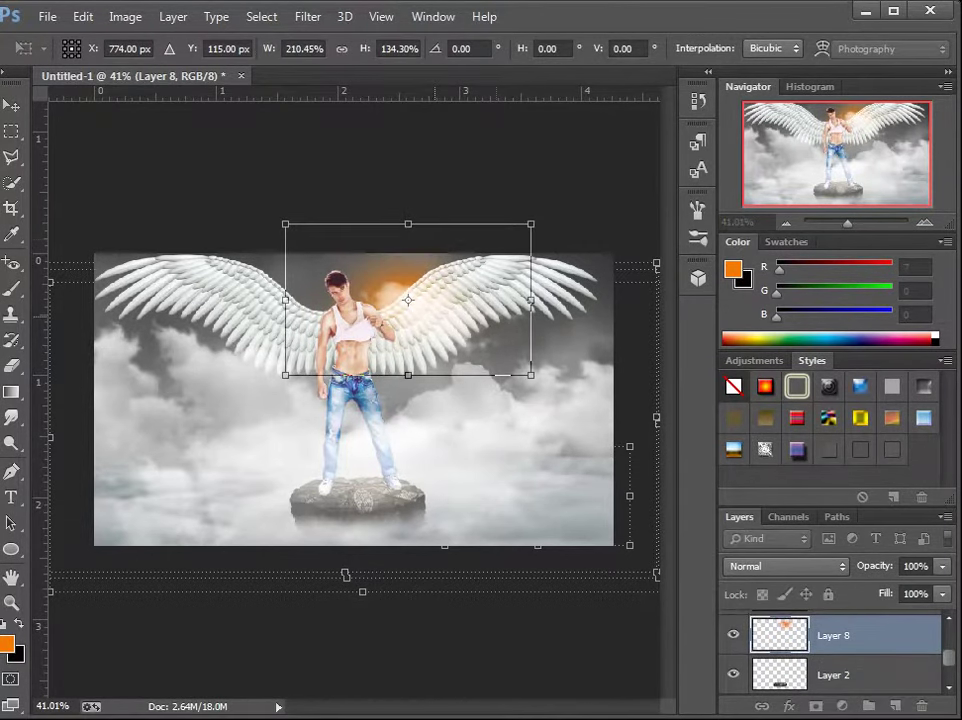
pyautogui.moveTo(435, 265); pyautogui.dragTo(390, 310)
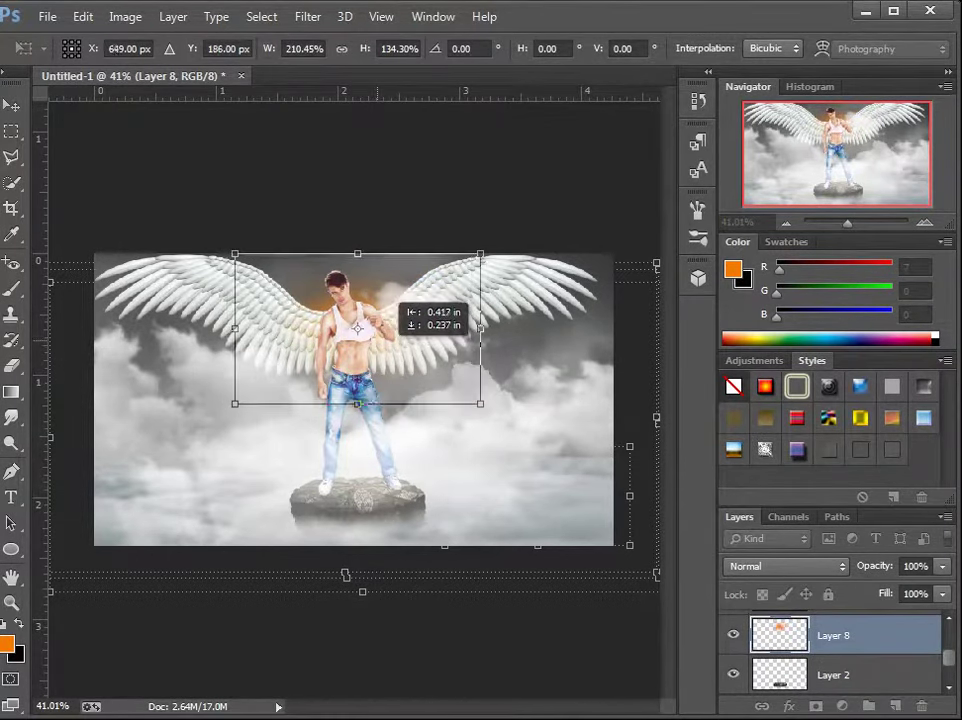
pyautogui.moveTo(390, 310); pyautogui.dragTo(382, 294)
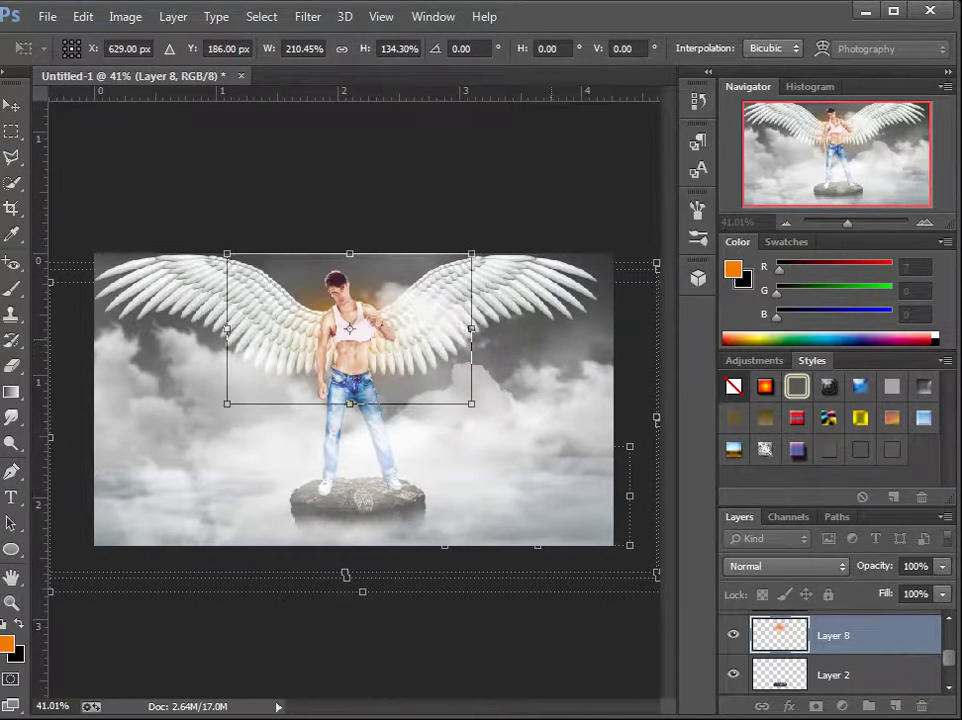
pyautogui.press('v')
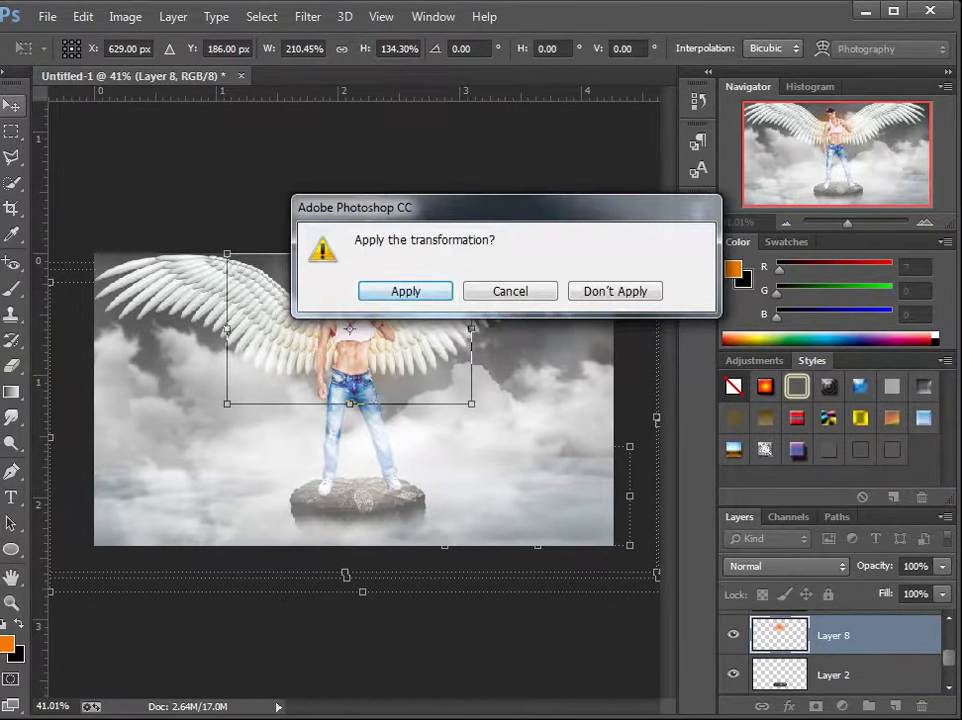
pyautogui.press('Return')
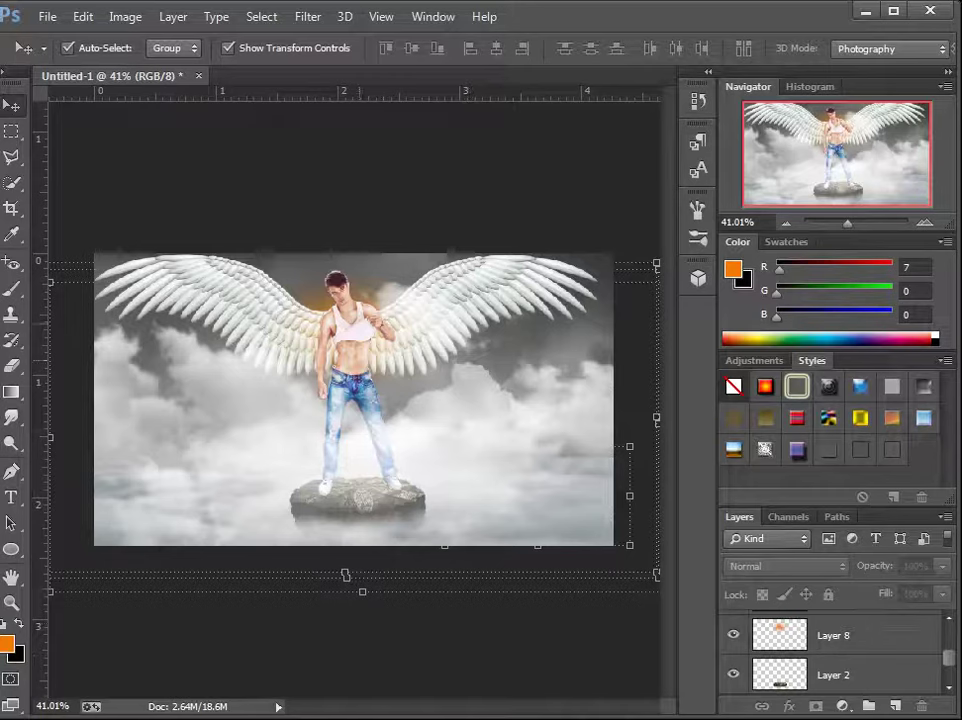
pyautogui.moveTo(376, 253); pyautogui.dragTo(379, 260)
# Undo the cloud shift, then stretch the orange glow to 111% height and nudge it left.
pyautogui.click(83, 16)
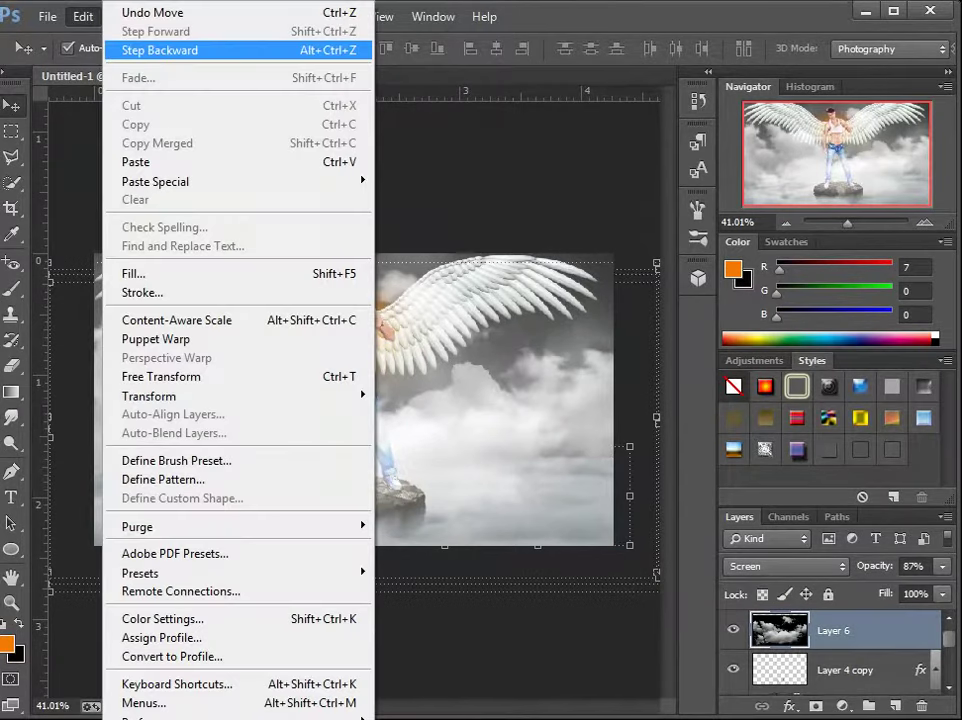
pyautogui.click(130, 47)
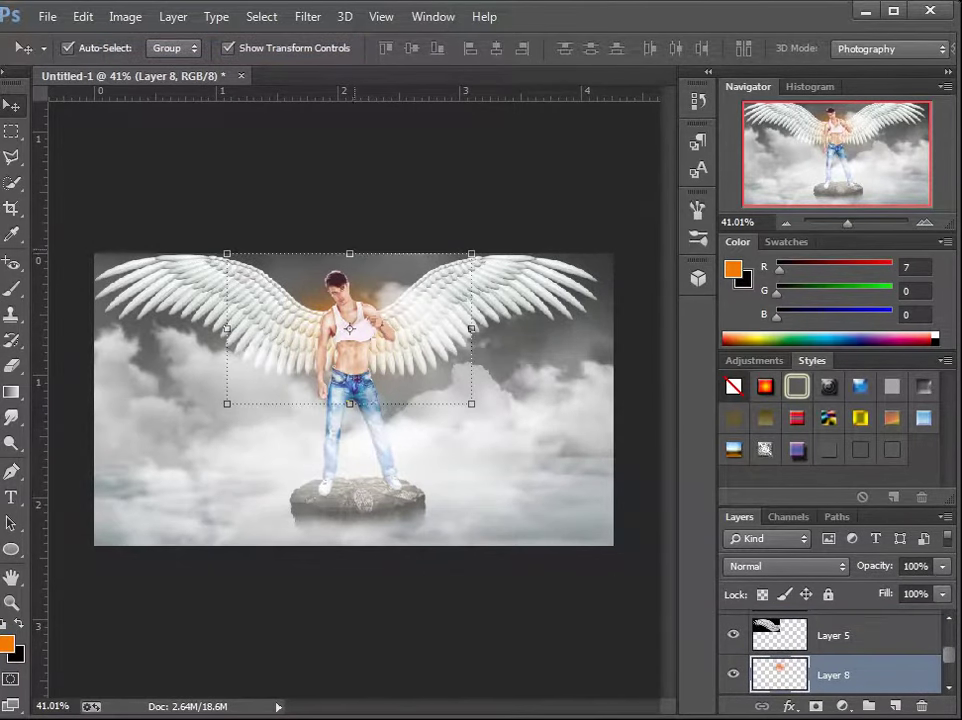
pyautogui.hotkey('ctrl', 't')
pyautogui.moveTo(349, 404); pyautogui.dragTo(349, 420)
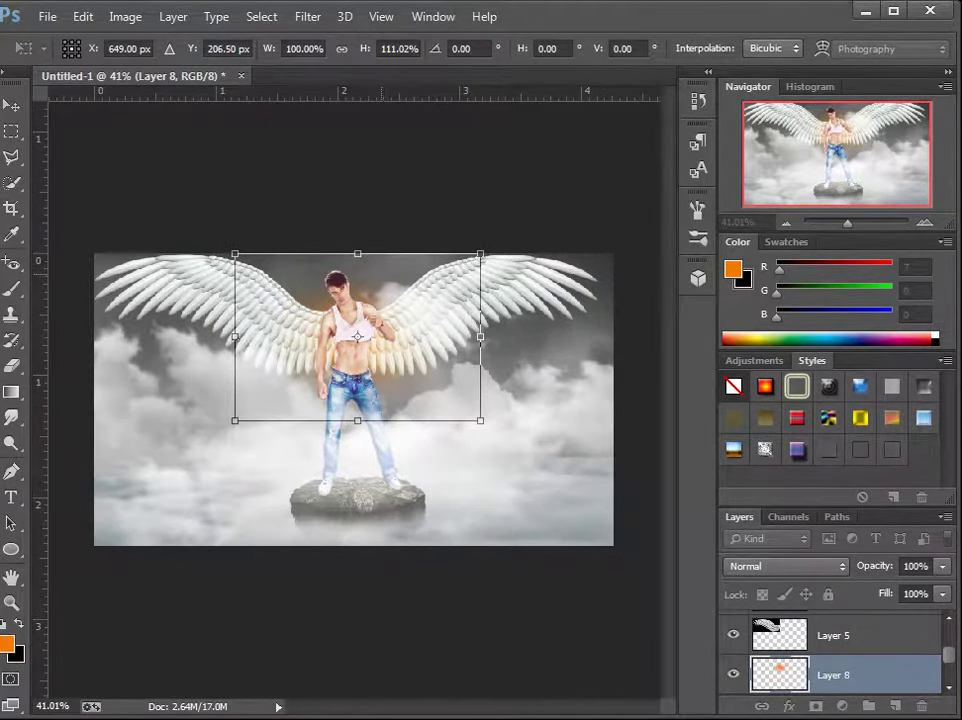
pyautogui.moveTo(349, 337); pyautogui.dragTo(347, 337)
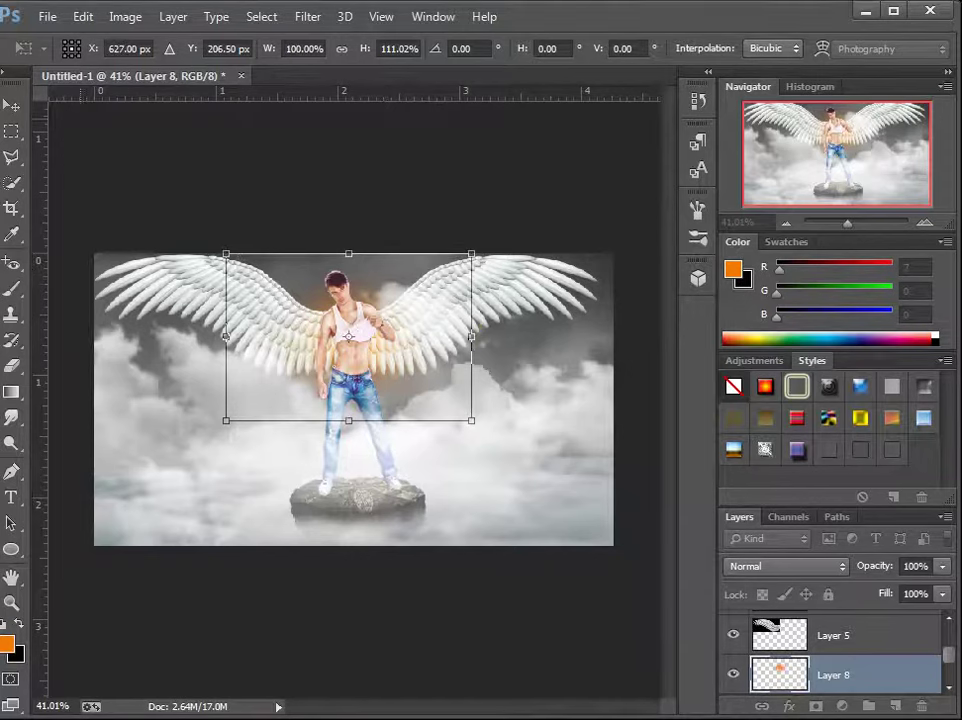
pyautogui.press('v')
pyautogui.press('Return')
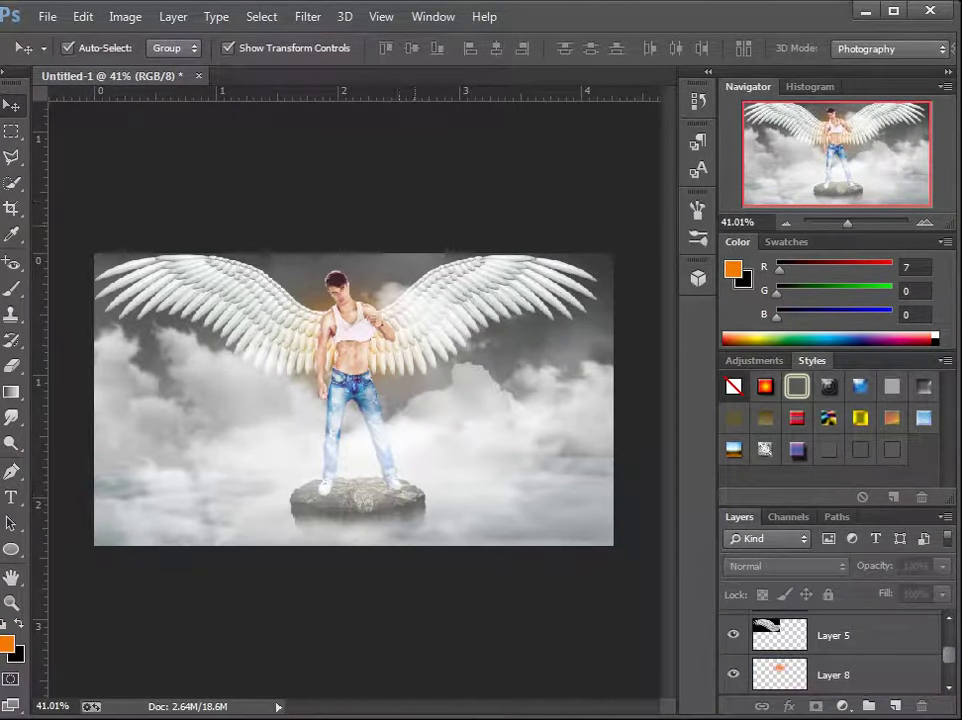